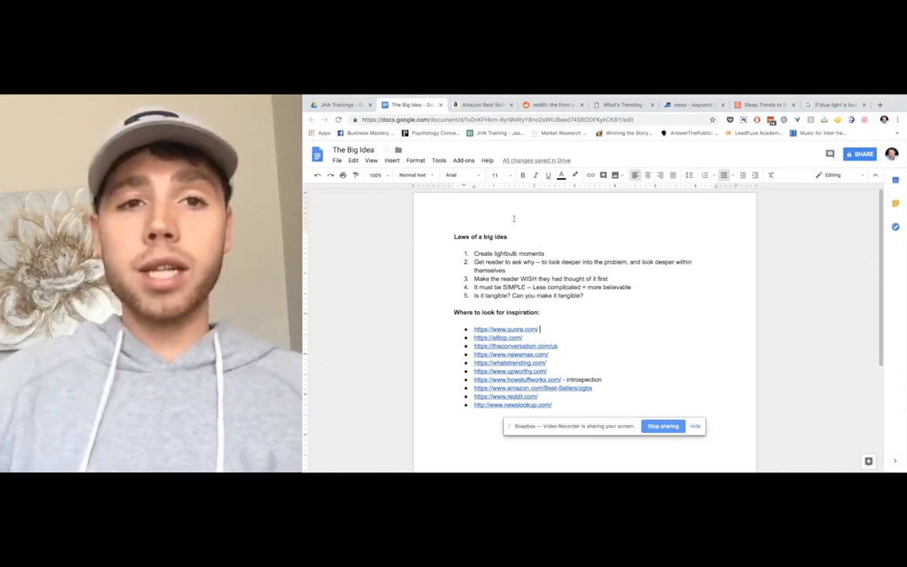
- Put the cursor on the quora.com inspiration link so its link preview bubble appears
{"action": "left_click", "coordinate": [587, 334]}
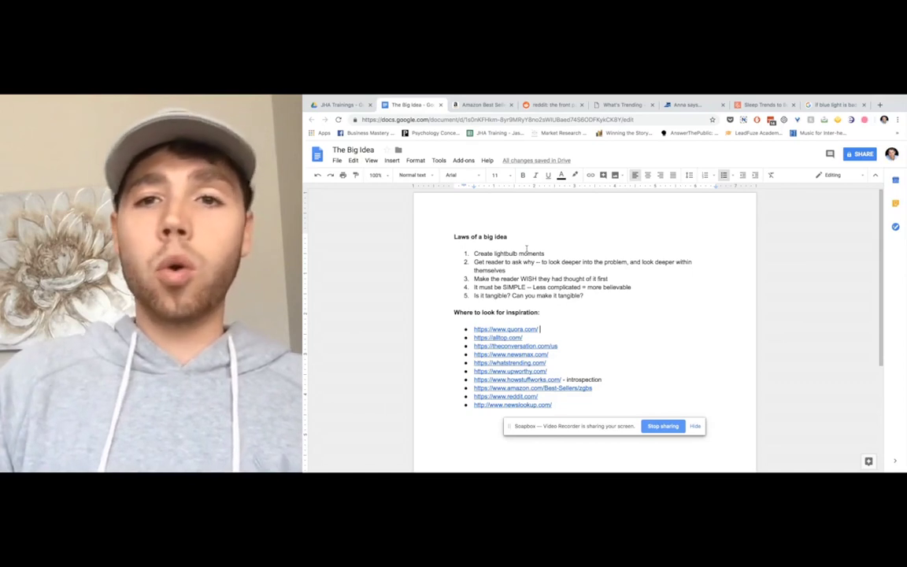
{"action": "left_click", "coordinate": [506, 329]}
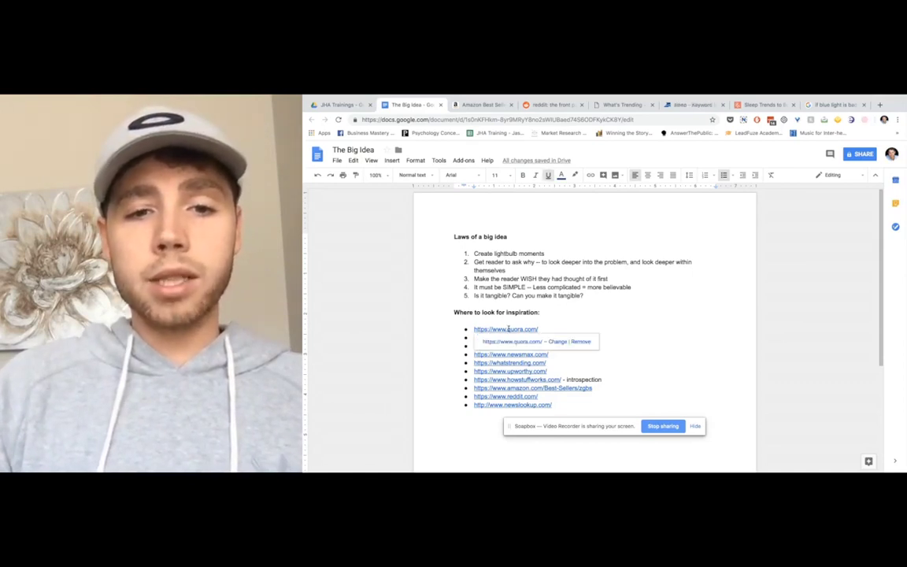
- Open quora.com in a new tab and search 'sleep' to reach its Sleep topic page
{"action": "left_click", "coordinate": [522, 342]}
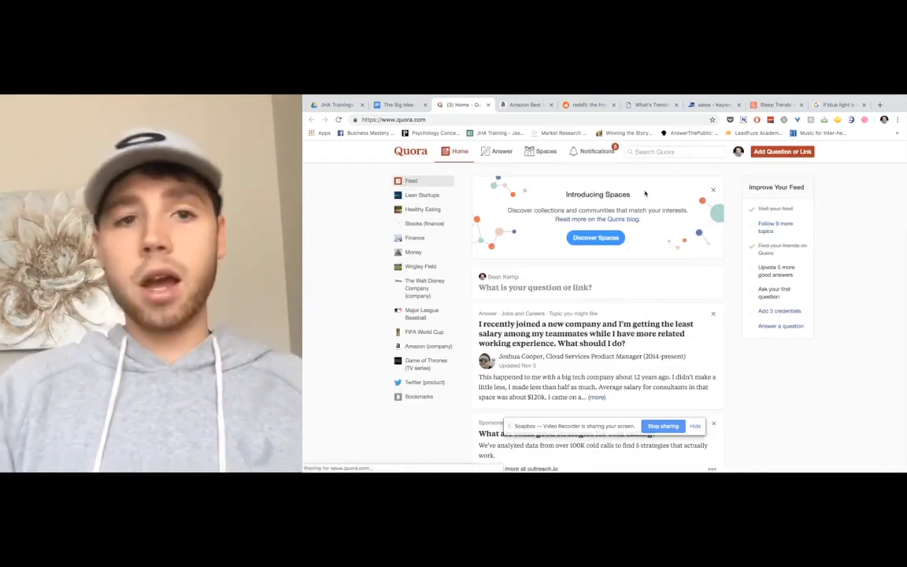
{"action": "left_click", "coordinate": [669, 151]}
{"action": "type", "text": "sleep"}
{"action": "left_click", "coordinate": [669, 194]}
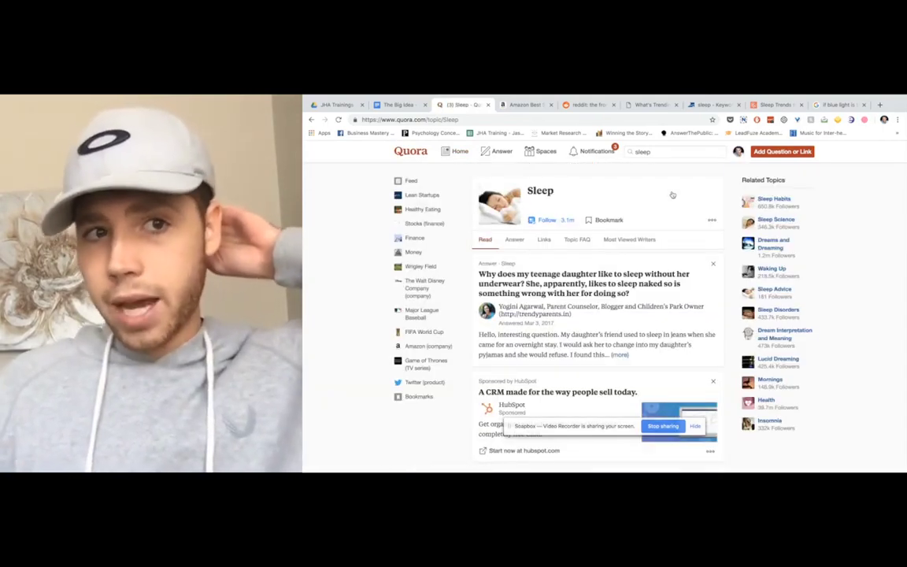
- In The Big Idea, dismiss the link preview and add a new line below the inspiration list
{"action": "left_click", "coordinate": [411, 105]}
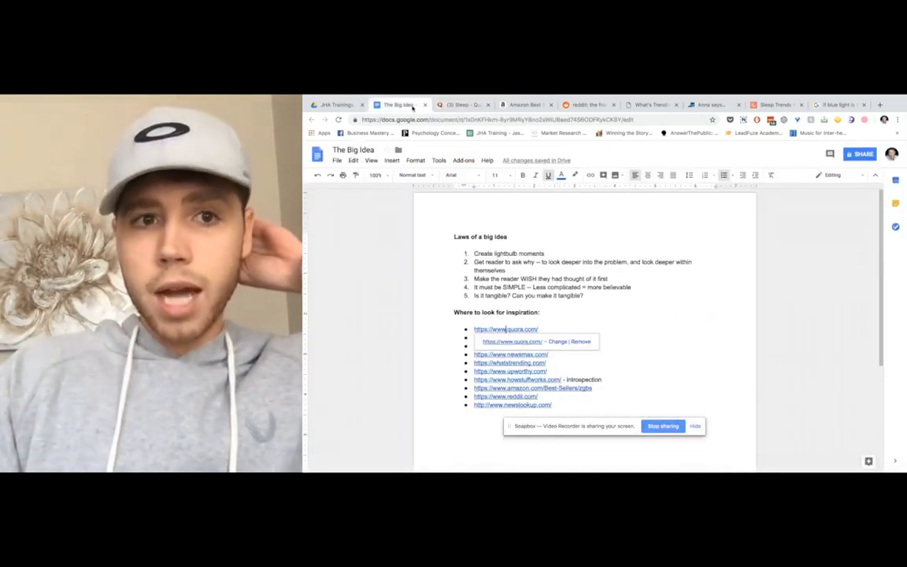
{"action": "left_click", "coordinate": [577, 402]}
{"action": "key", "text": "Return"}
{"action": "key", "text": "Return"}
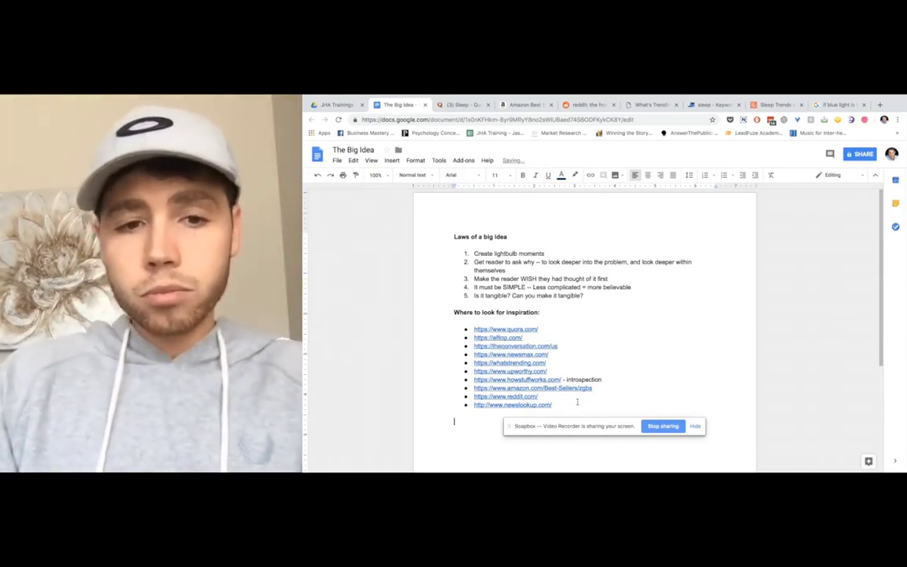
- Browse the Quora Sleep topic feed, then bring up Amazon's Best Sellers in Books page
{"action": "left_click", "coordinate": [480, 108]}
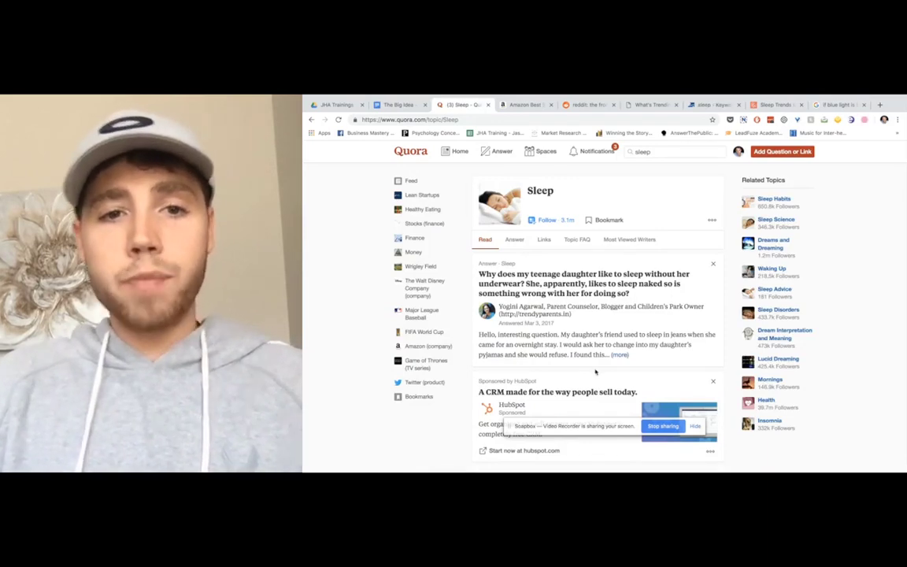
{"action": "scroll", "coordinate": [594, 362], "scroll_direction": "down", "scroll_amount": 2}
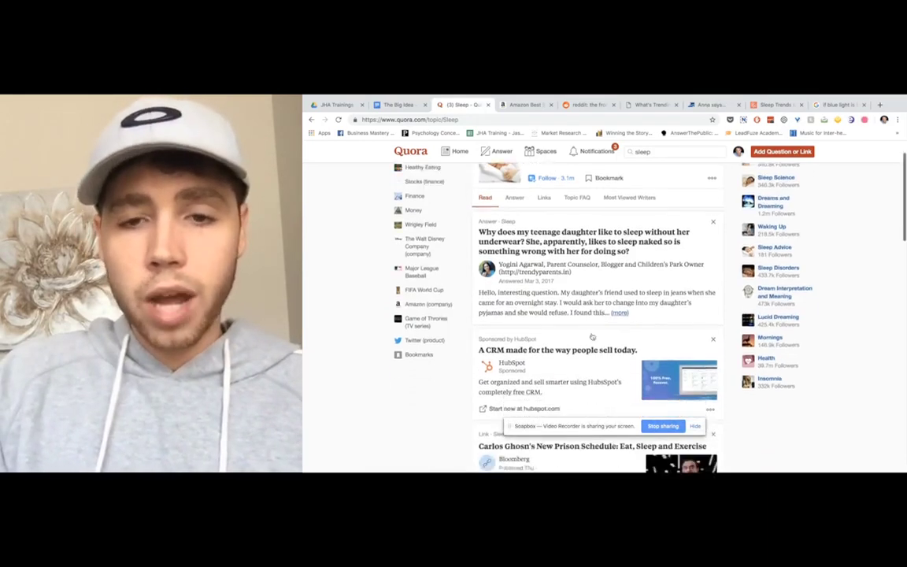
{"action": "scroll", "coordinate": [592, 337], "scroll_direction": "down", "scroll_amount": 1}
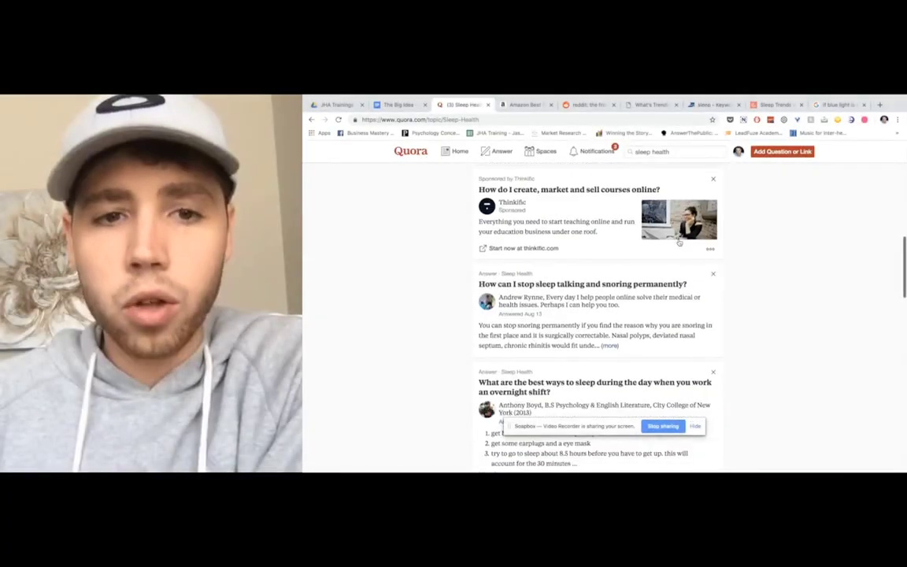
{"action": "scroll", "coordinate": [679, 243], "scroll_direction": "down", "scroll_amount": 3}
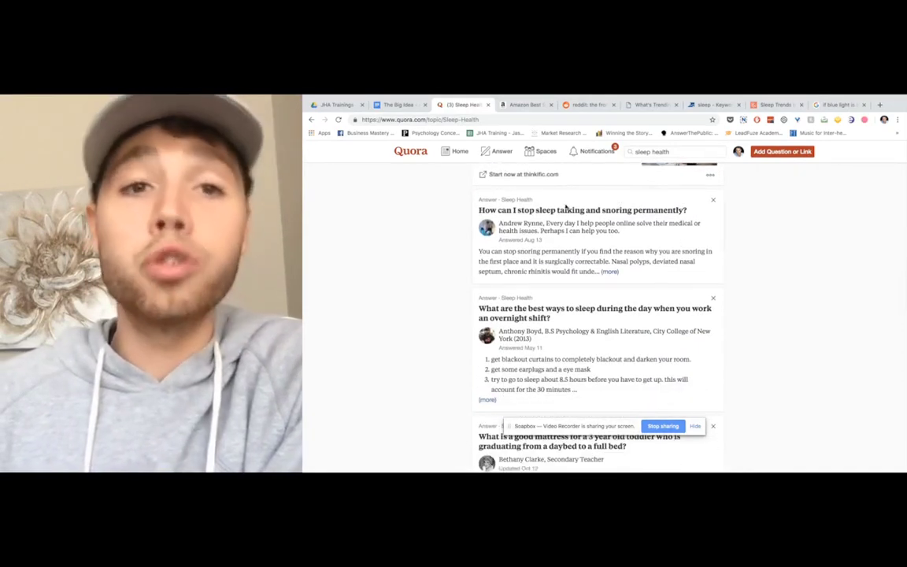
{"action": "scroll", "coordinate": [566, 206], "scroll_direction": "up", "scroll_amount": 2}
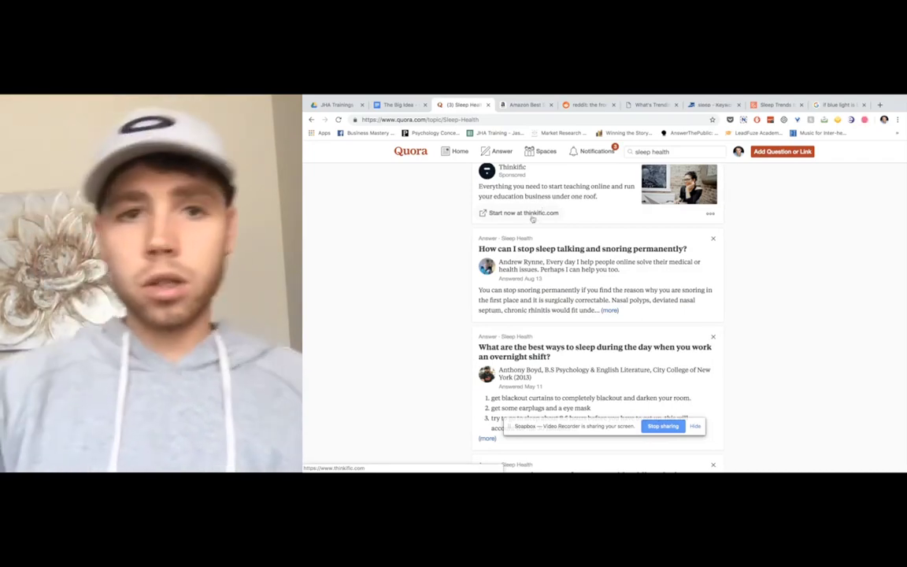
{"action": "left_click", "coordinate": [519, 104]}
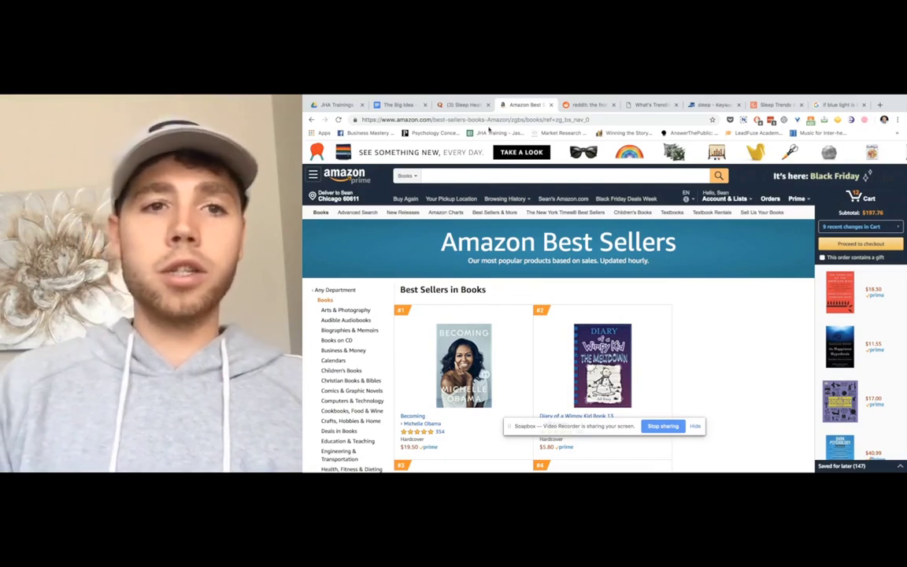
- Run an Amazon Books search for 'sleep'
{"action": "left_click", "coordinate": [468, 120]}
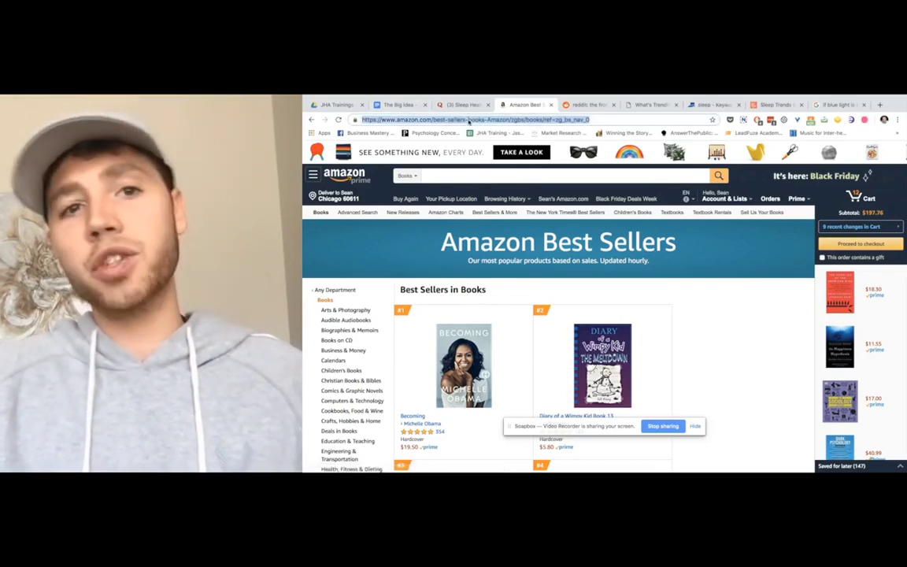
{"action": "left_click", "coordinate": [505, 119]}
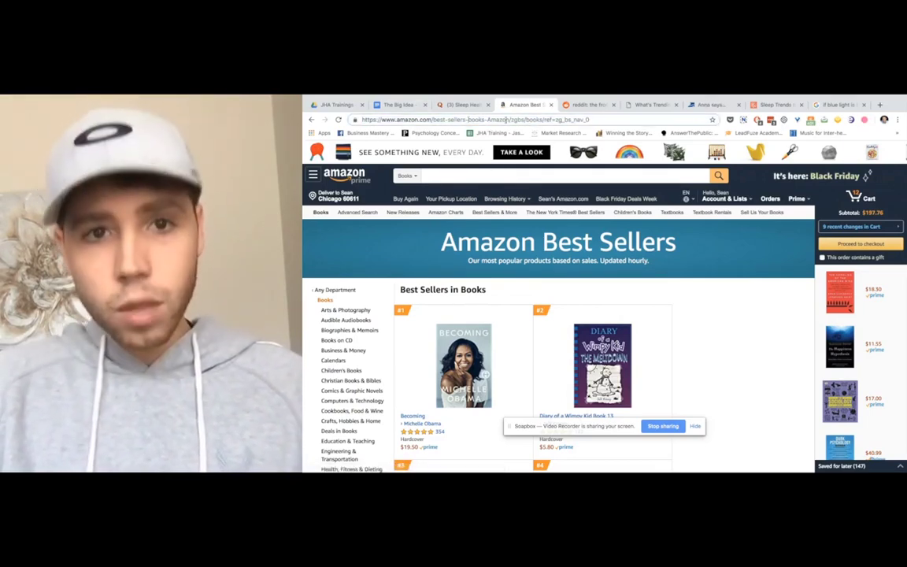
{"action": "left_click_drag", "start_coordinate": [543, 120], "coordinate": [356, 120]}
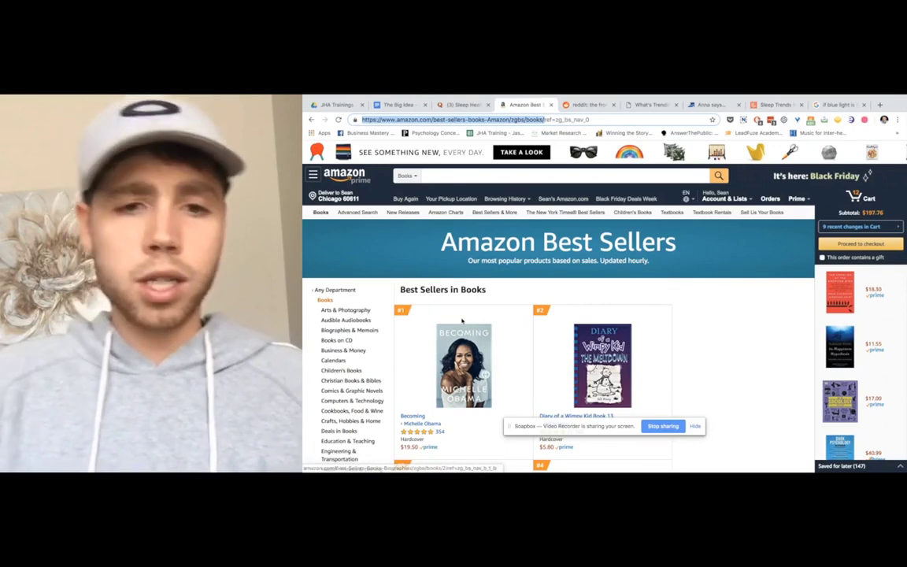
{"action": "left_click", "coordinate": [501, 179]}
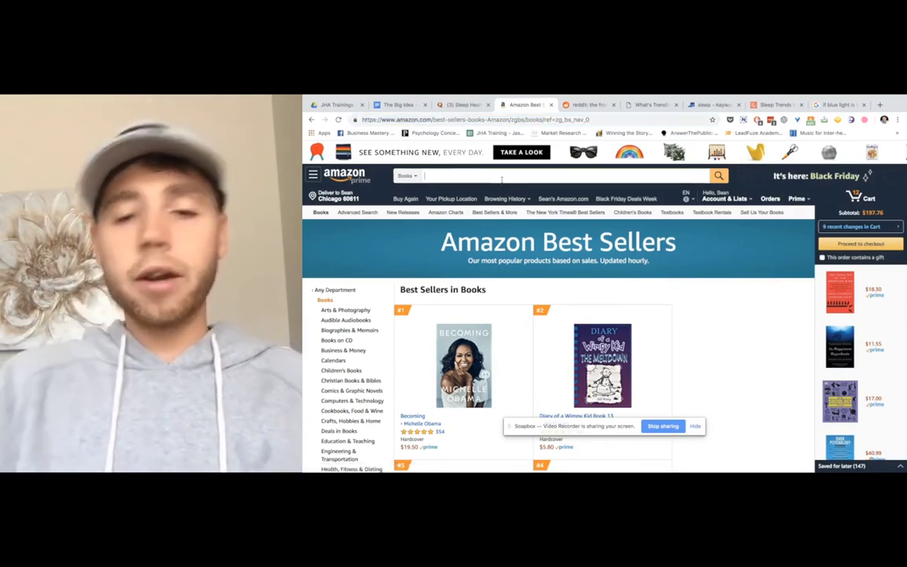
{"action": "type", "text": "sleep"}
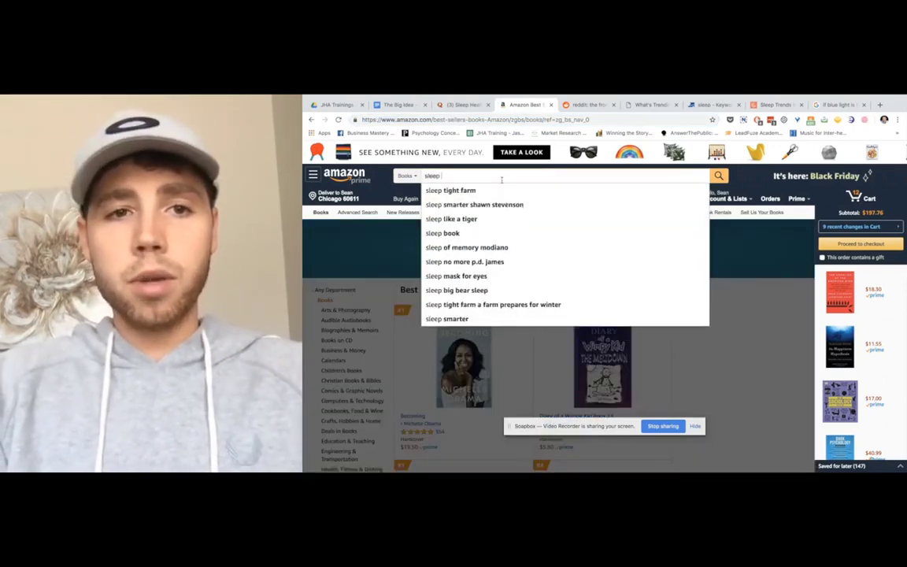
{"action": "key", "text": "Return"}
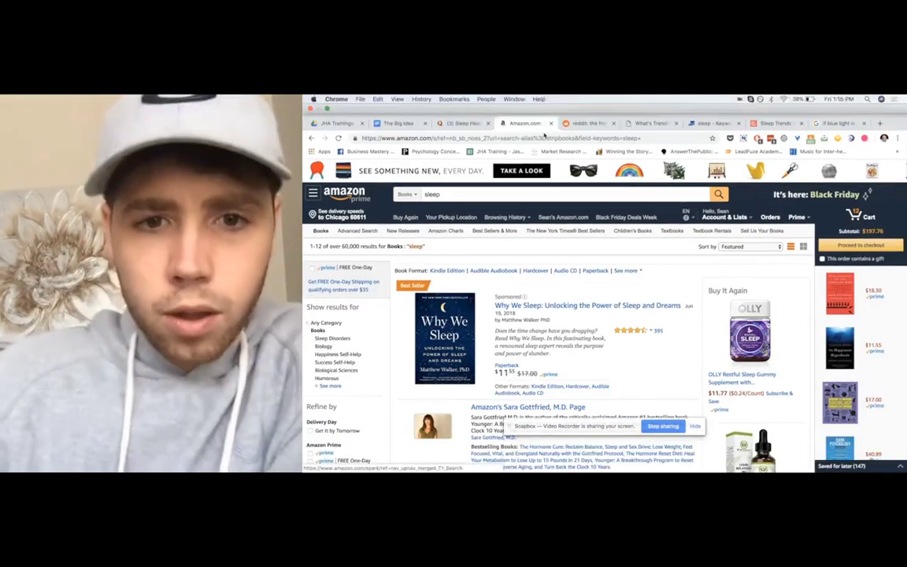
- Open the Why We Sleep result in a new tab and switch to it
{"action": "scroll", "coordinate": [619, 349], "scroll_direction": "down", "scroll_amount": 2}
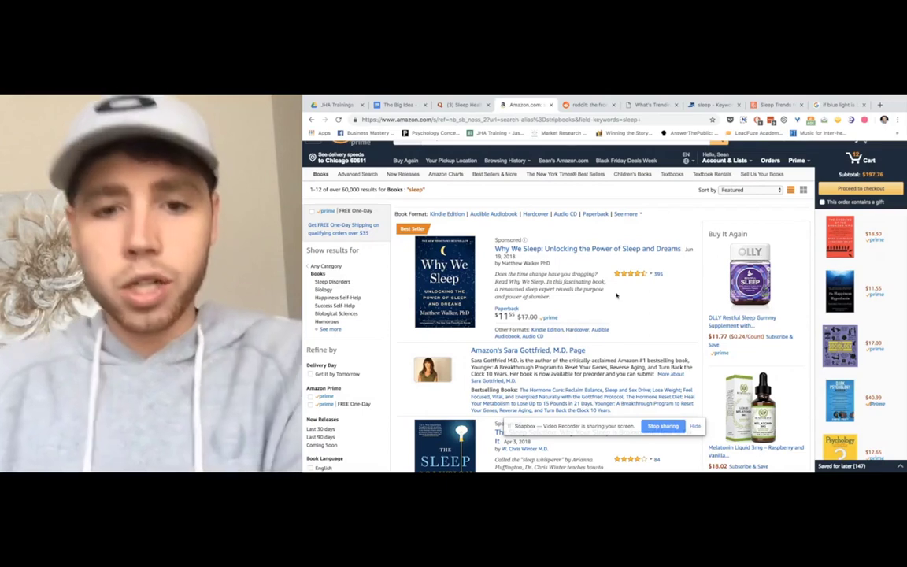
{"action": "scroll", "coordinate": [617, 296], "scroll_direction": "down", "scroll_amount": 4}
{"action": "scroll", "coordinate": [617, 295], "scroll_direction": "up", "scroll_amount": 2}
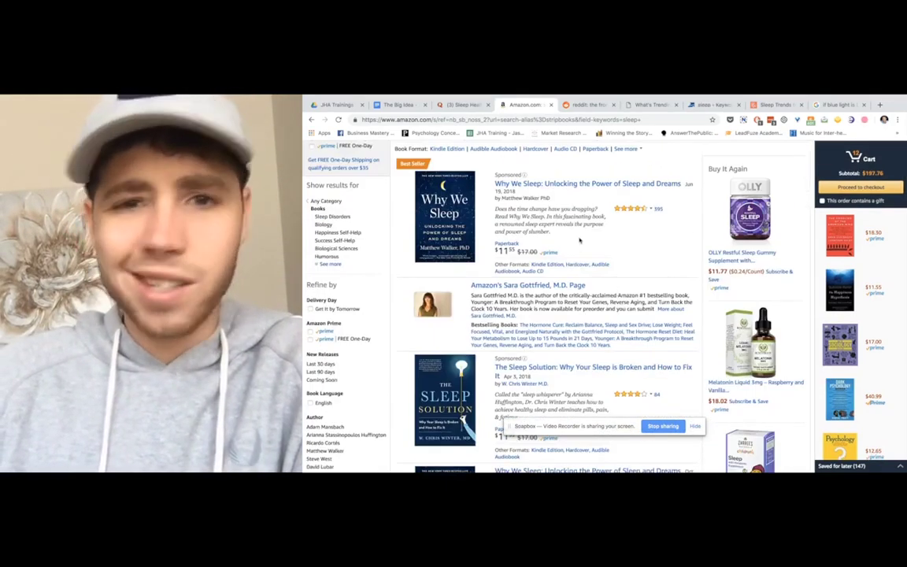
{"action": "right_click", "coordinate": [599, 184]}
{"action": "left_click", "coordinate": [602, 188]}
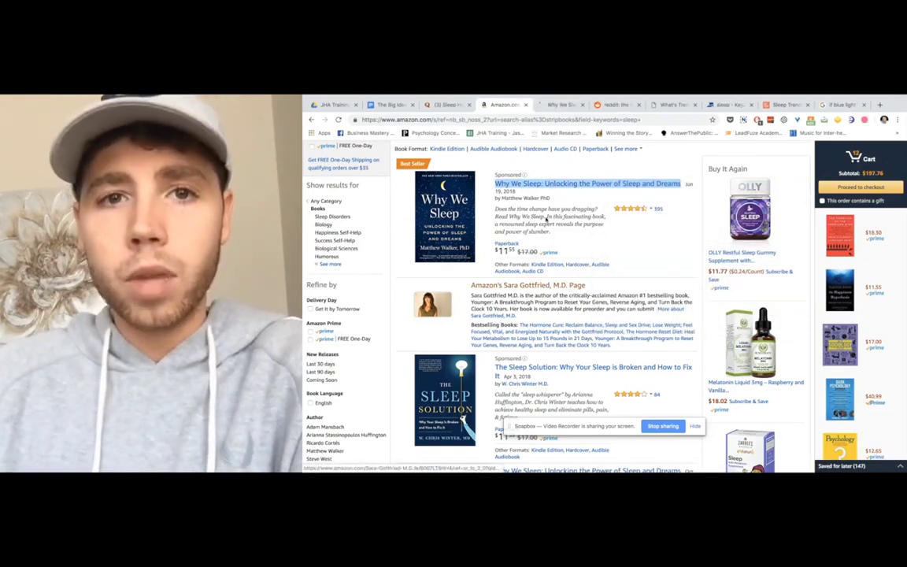
{"action": "left_click", "coordinate": [554, 105]}
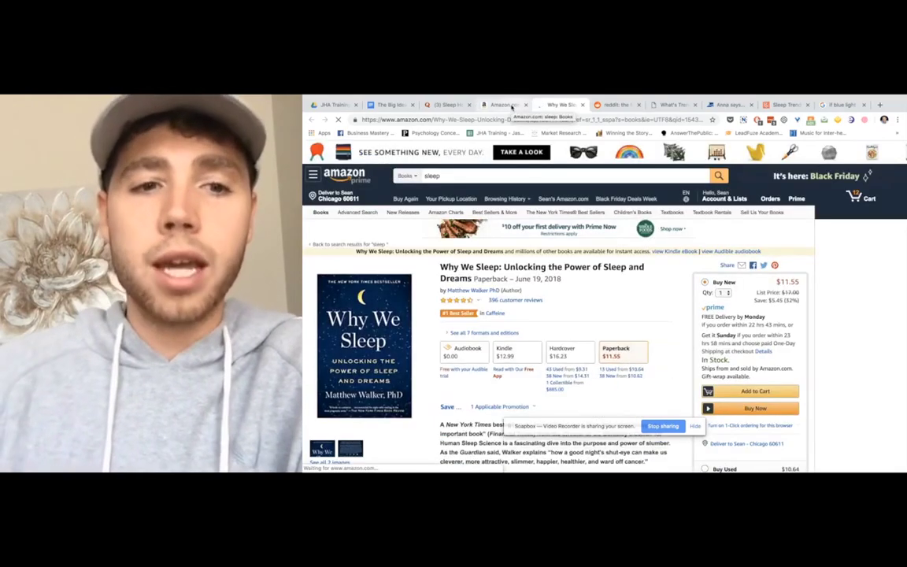
- Page through the Why We Sleep Look Inside table of contents, then return to The Big Idea
{"action": "scroll", "coordinate": [461, 384], "scroll_direction": "down", "scroll_amount": 2}
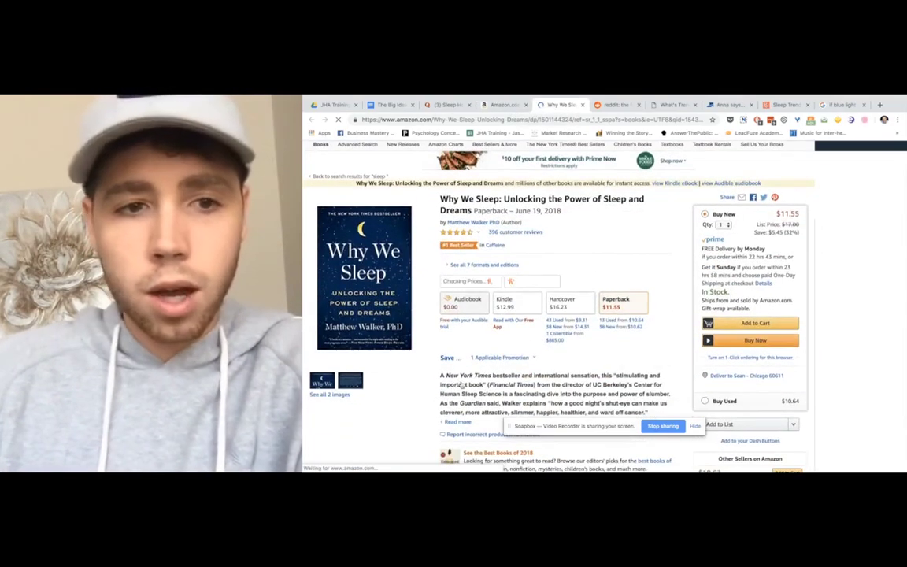
{"action": "scroll", "coordinate": [462, 384], "scroll_direction": "down", "scroll_amount": 1}
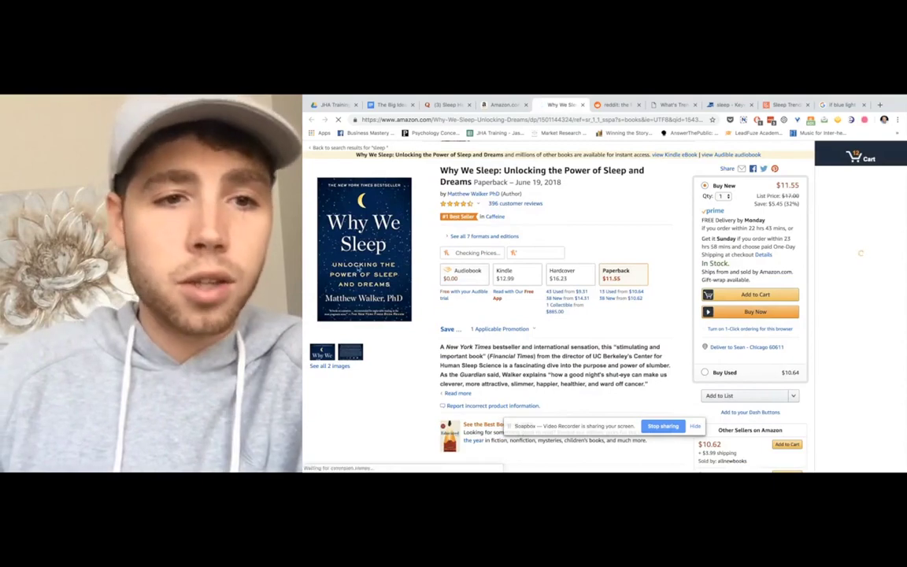
{"action": "scroll", "coordinate": [404, 314], "scroll_direction": "down", "scroll_amount": 3}
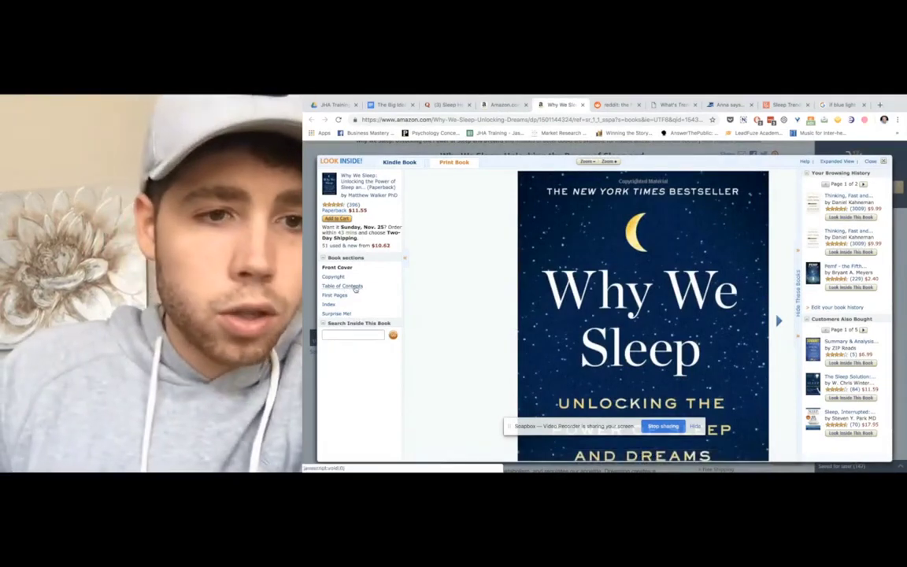
{"action": "left_click", "coordinate": [353, 287]}
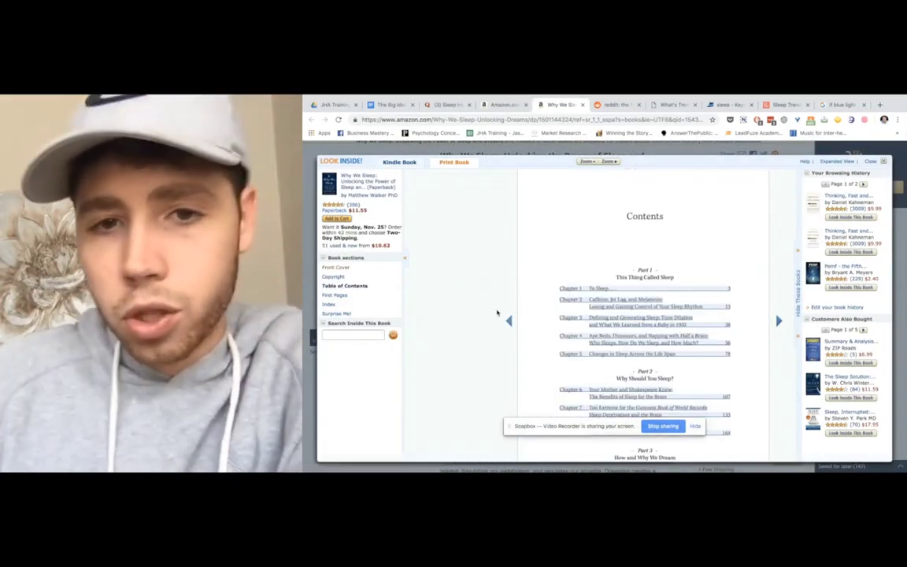
{"action": "scroll", "coordinate": [497, 313], "scroll_direction": "down", "scroll_amount": 4}
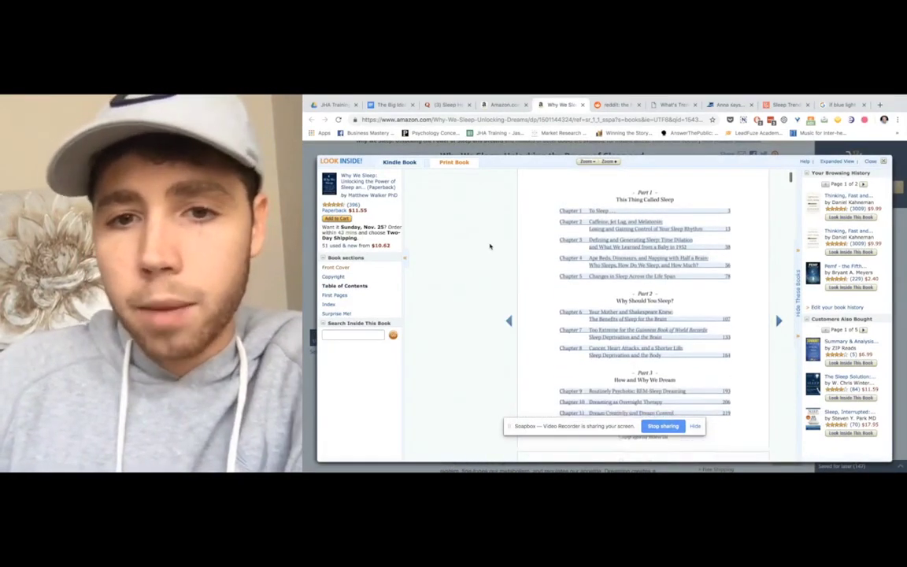
{"action": "scroll", "coordinate": [490, 246], "scroll_direction": "down", "scroll_amount": 3}
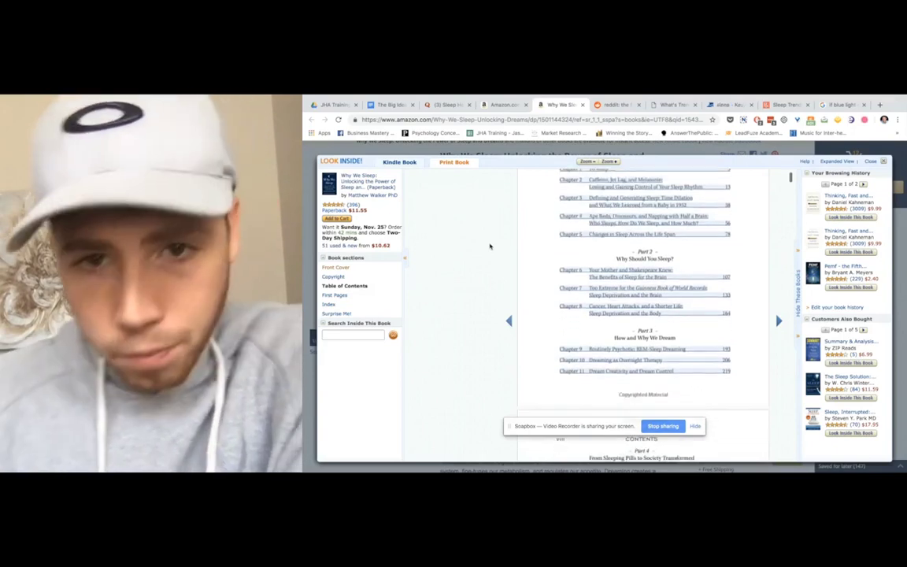
{"action": "scroll", "coordinate": [490, 247], "scroll_direction": "down", "scroll_amount": 1}
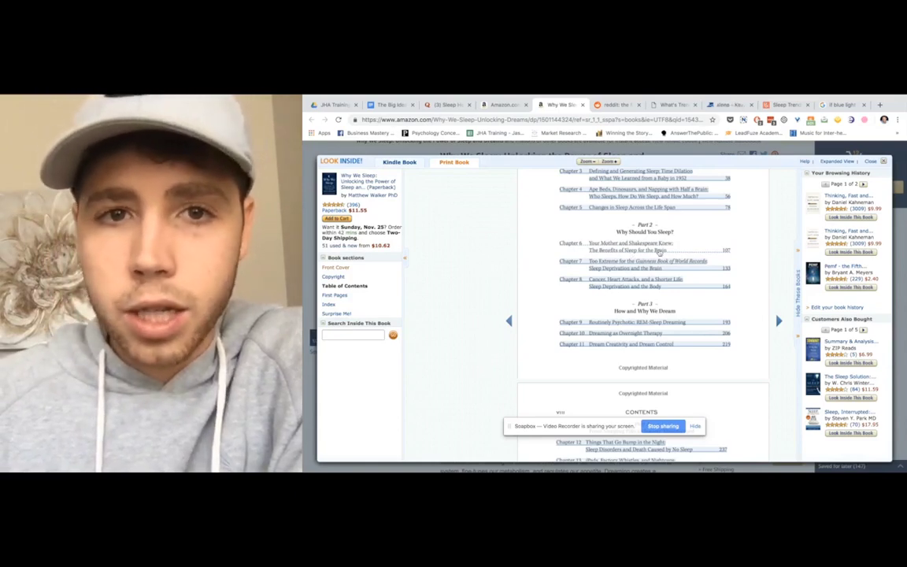
{"action": "left_click", "coordinate": [391, 104]}
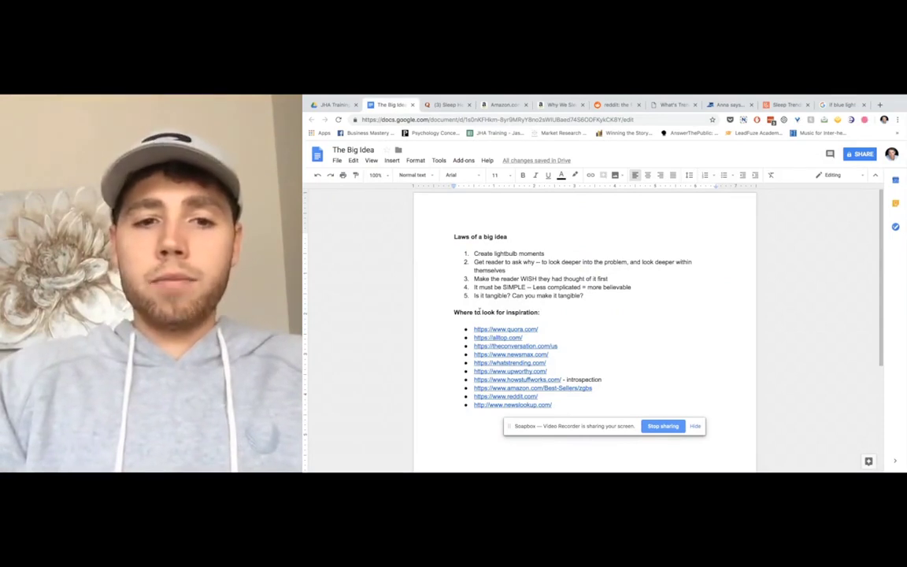
- Type the note 'Sleep and how it affects the' with a 'Hook / Big idea' heading above it
{"action": "left_click", "coordinate": [455, 429]}
{"action": "type", "text": "S"}
{"action": "scroll", "coordinate": [506, 405], "scroll_direction": "down", "scroll_amount": 1}
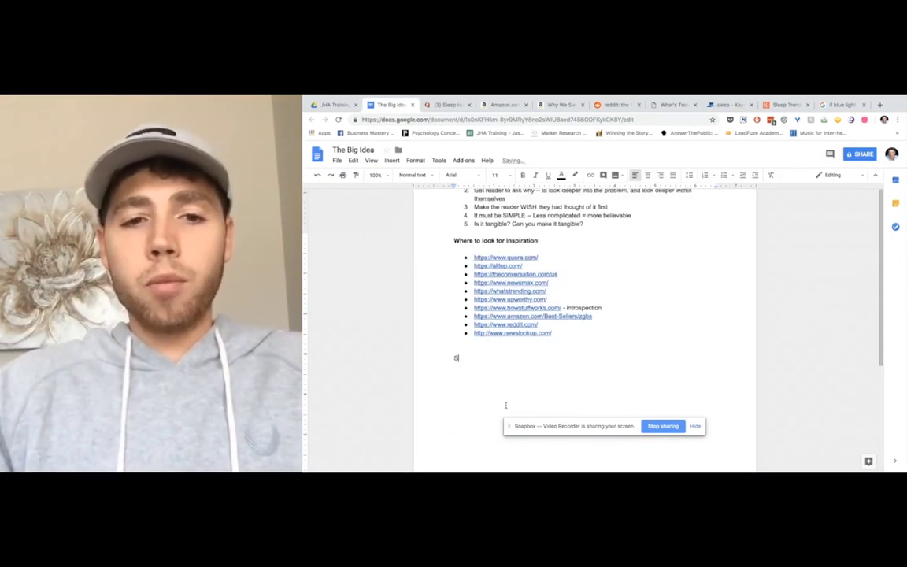
{"action": "type", "text": "leep an"}
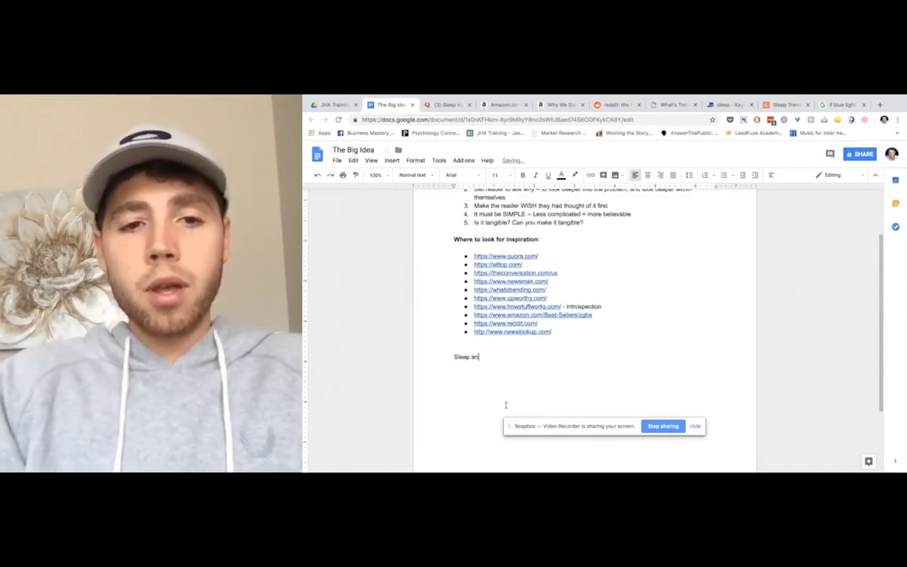
{"action": "type", "text": "d how it af"}
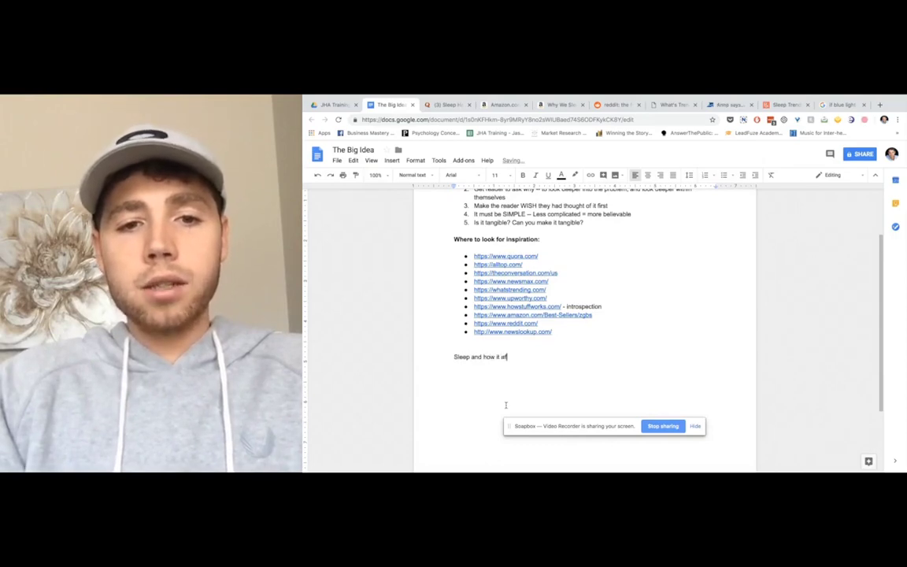
{"action": "type", "text": "fects the brain"}
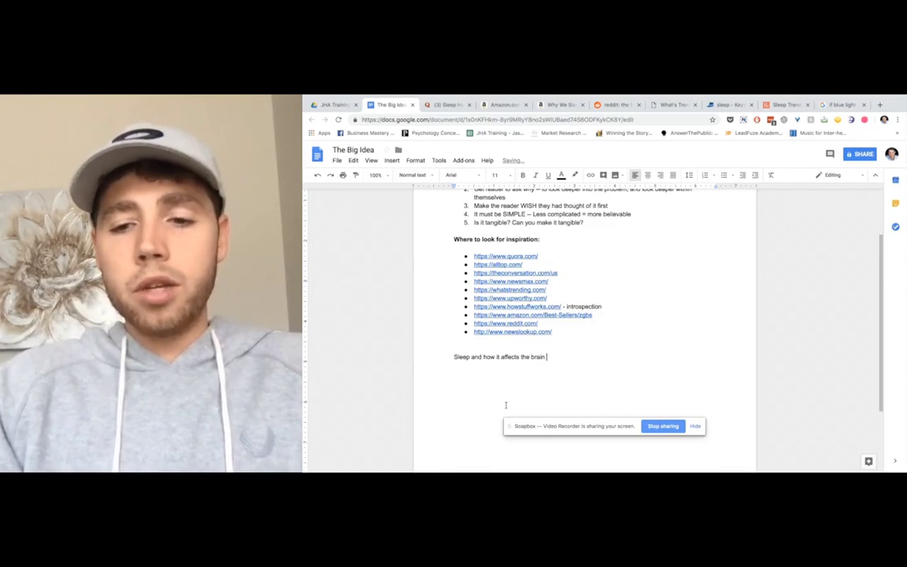
{"action": "left_click", "coordinate": [461, 347]}
{"action": "key", "text": "Return"}
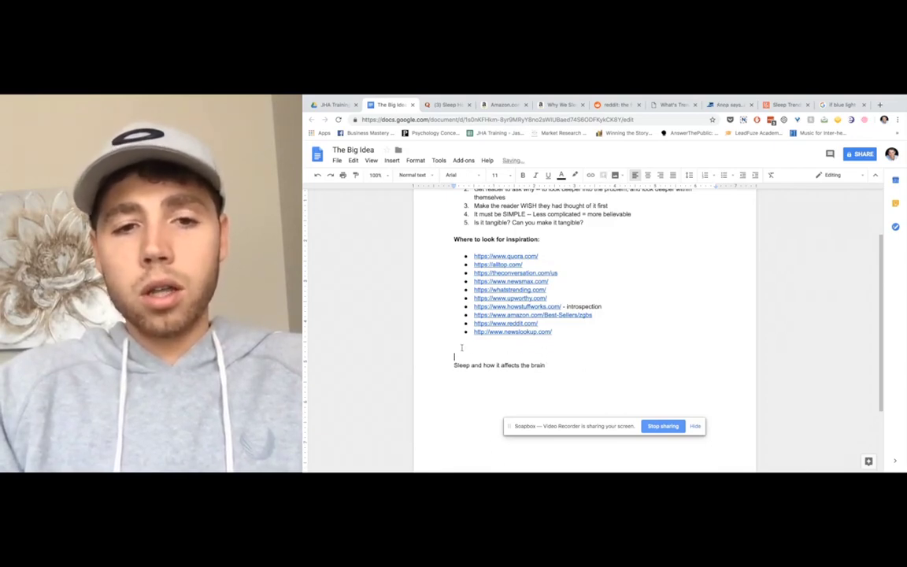
{"action": "type", "text": "Hook "}
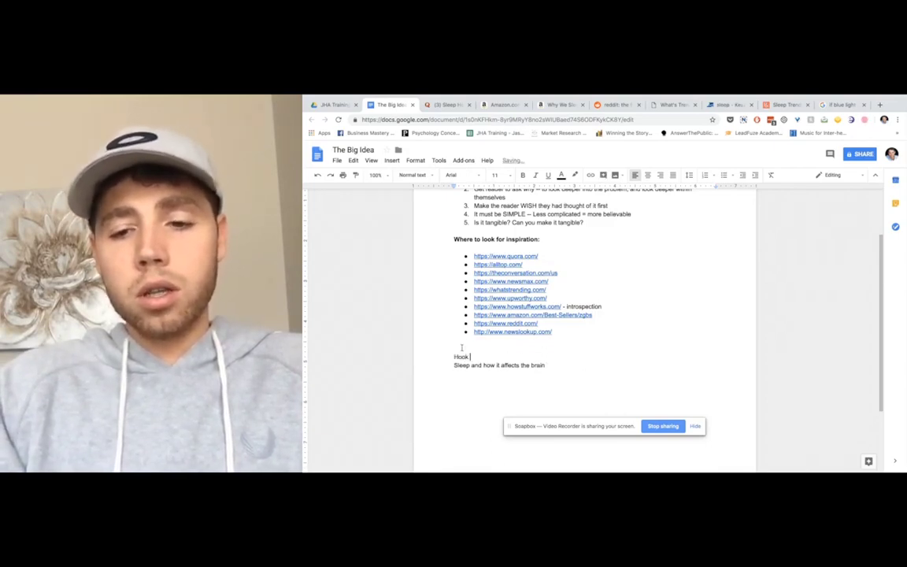
{"action": "type", "text": "/ Big idea"}
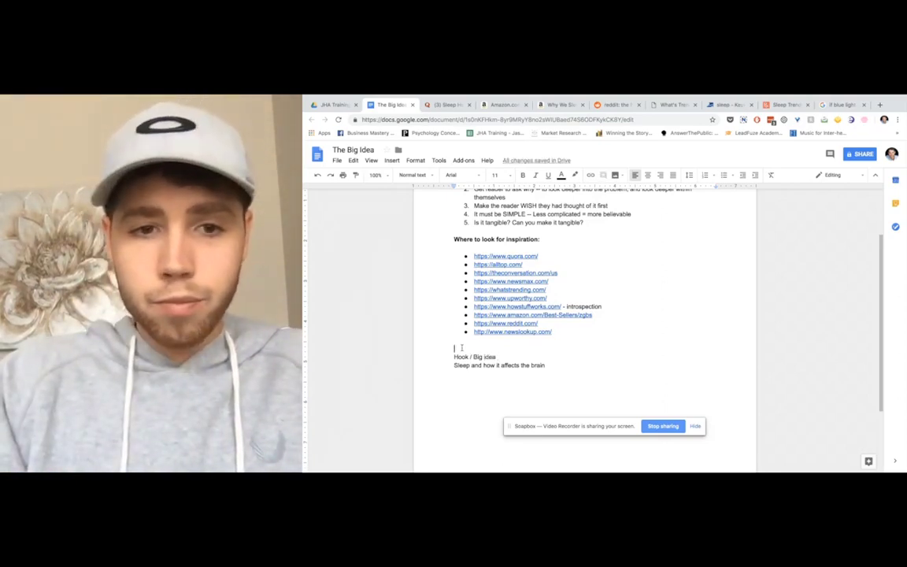
{"action": "left_click", "coordinate": [461, 347]}
{"action": "key", "text": "BackSpace"}
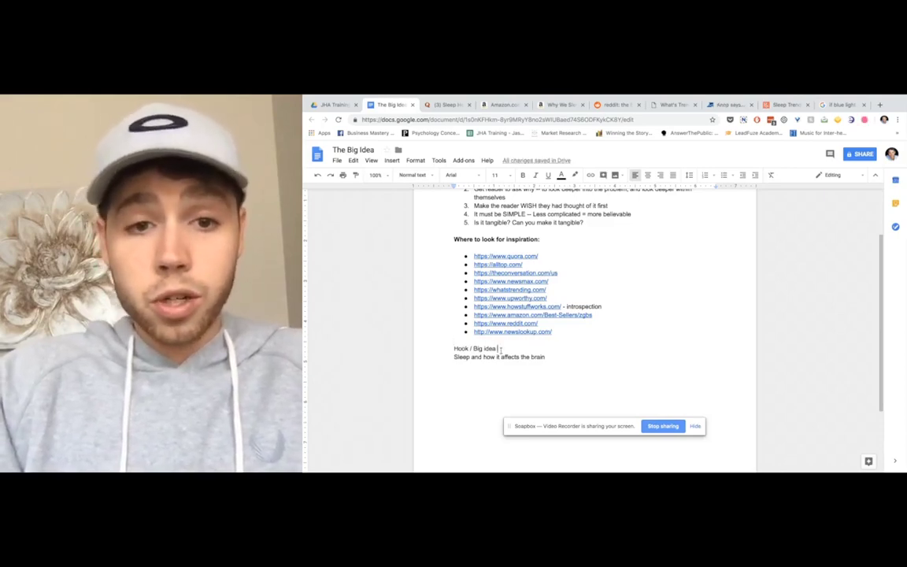
- Finish the heading as 'Hook / Big idea notes:' and add 'Dreaming to psychoatrists (how dreaming can reduce stress)'
{"action": "left_click", "coordinate": [501, 349]}
{"action": "type", "text": "nptes:"}
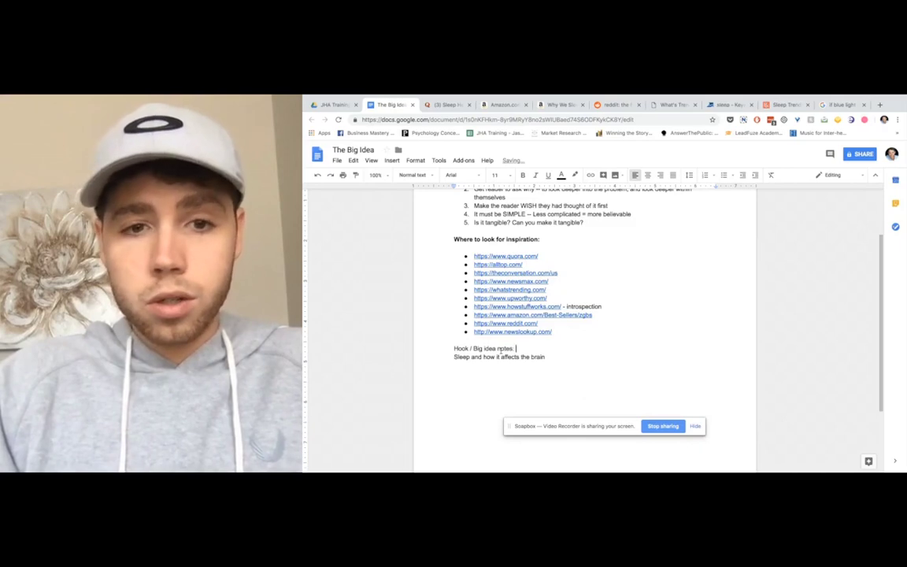
{"action": "key", "text": "Return"}
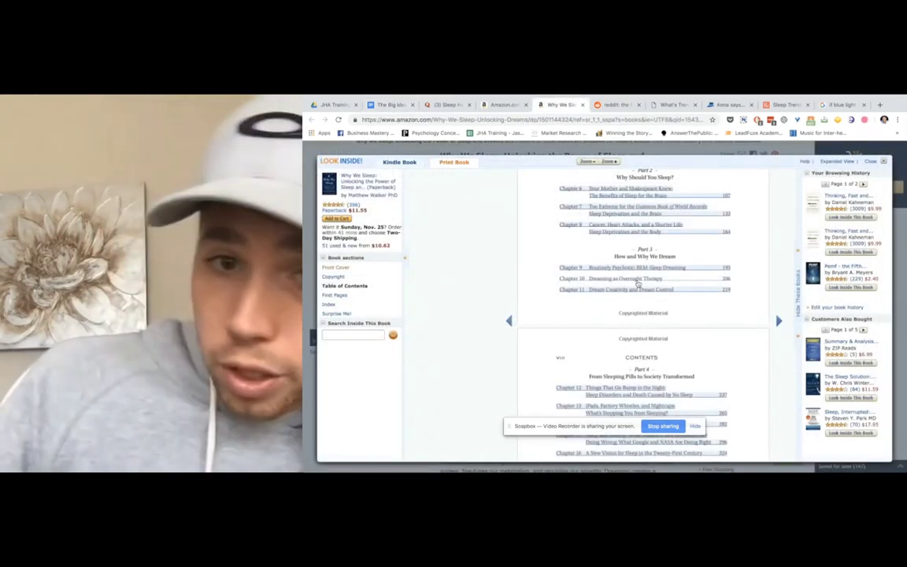
{"action": "type", "text": "Dream"}
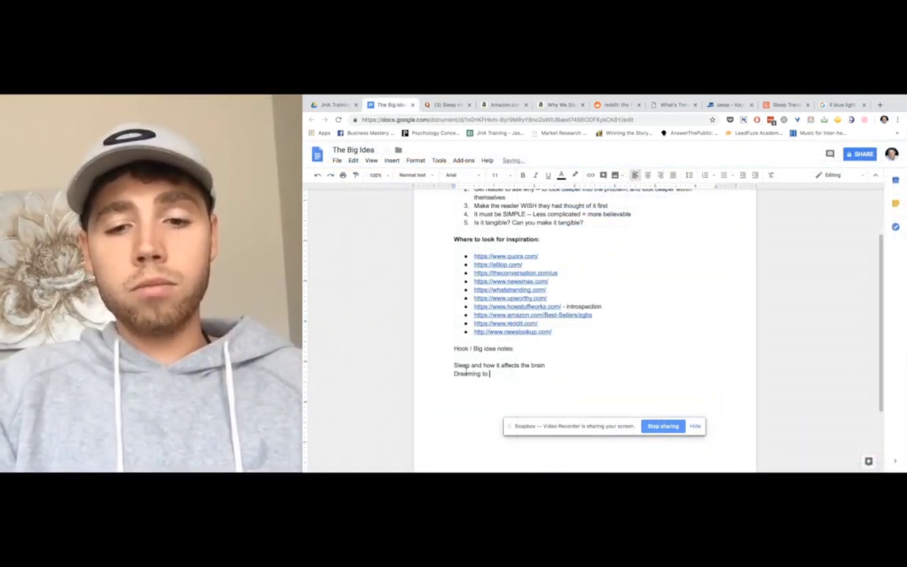
{"action": "type", "text": "ing to psycho"}
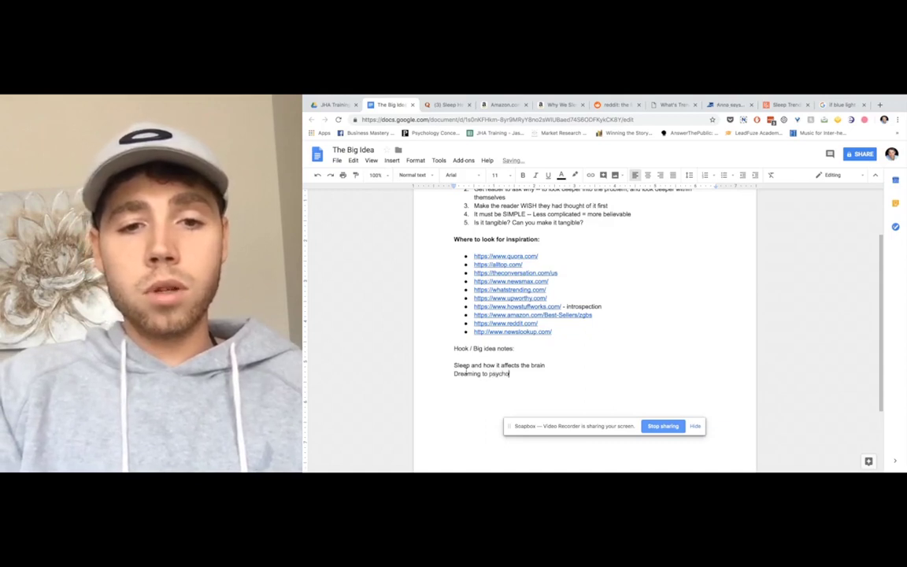
{"action": "key", "text": "BackSpace"}
{"action": "type", "text": "iatri"}
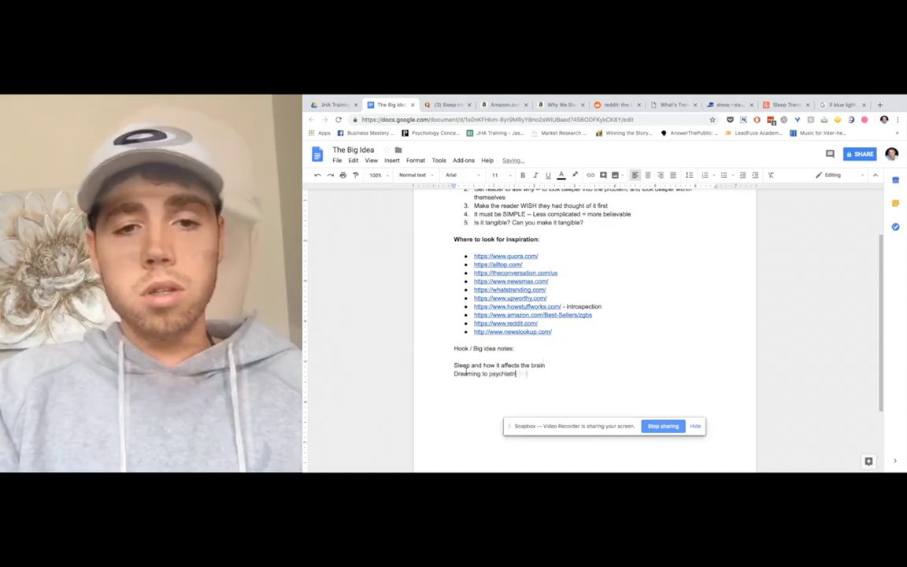
{"action": "type", "text": "sts (how drea"}
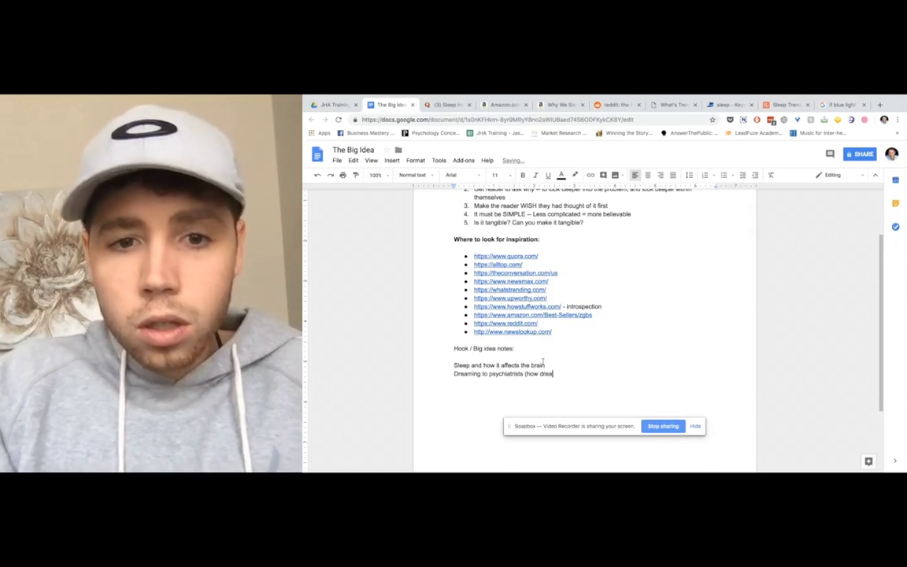
{"action": "type", "text": "ming can re"}
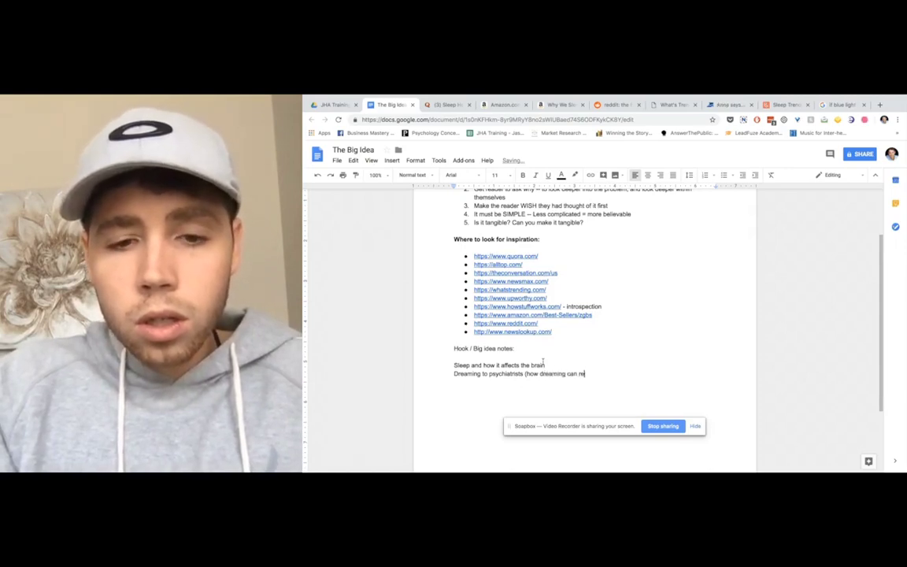
{"action": "type", "text": "duce stress"}
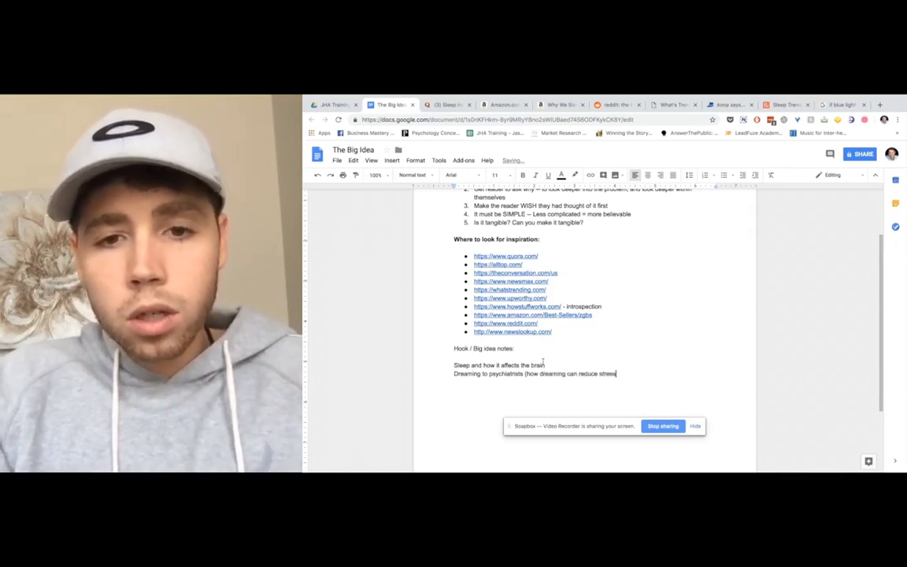
{"action": "type", "text": ")"}
{"action": "key", "text": "Return"}
{"action": "key", "text": "Return"}
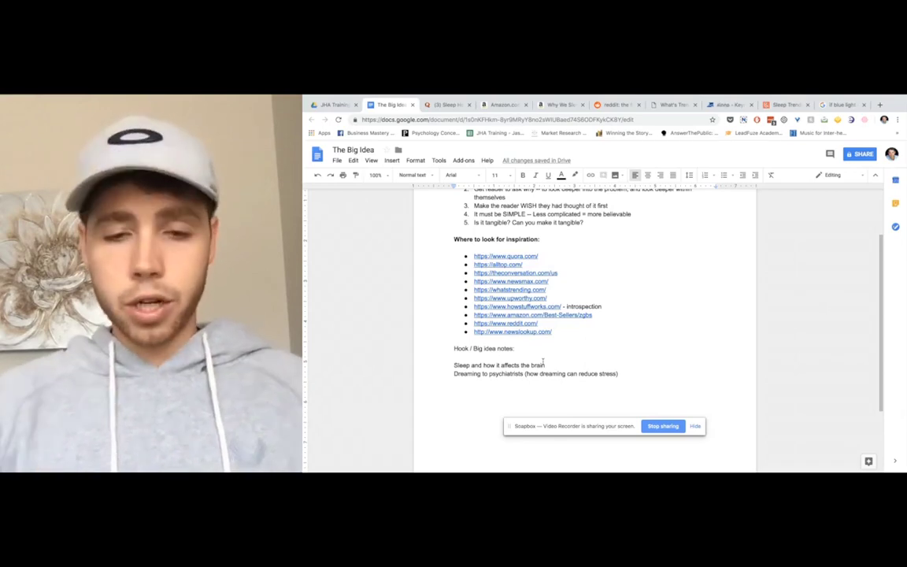
{"action": "key", "text": "Return"}
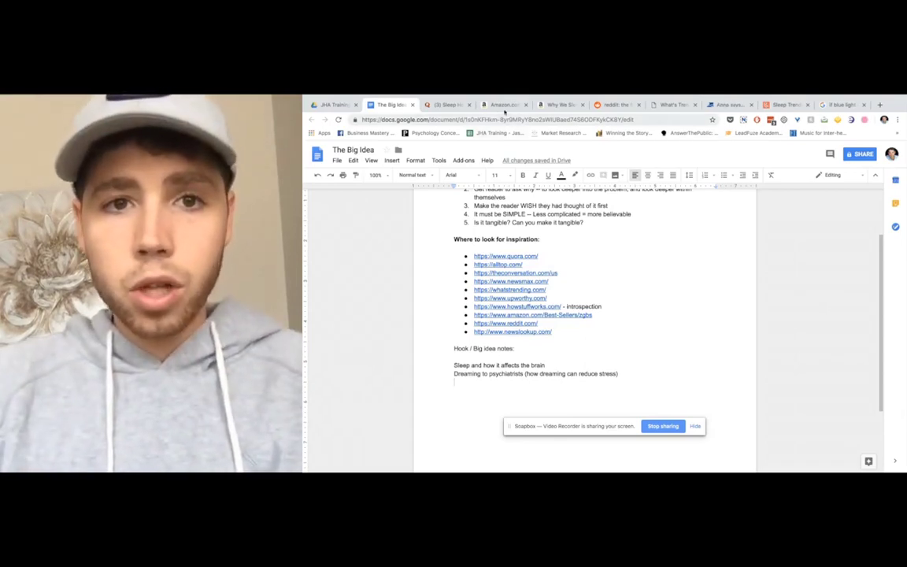
- On Amazon's Why We Sleep page, view the Look Inside table of contents, then close the preview
{"action": "left_click", "coordinate": [504, 104]}
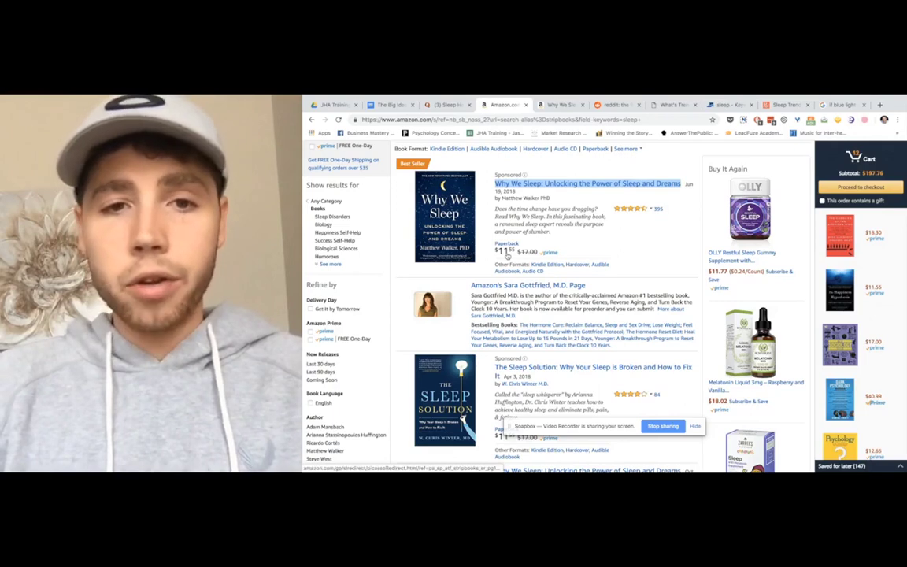
{"action": "left_click", "coordinate": [557, 106]}
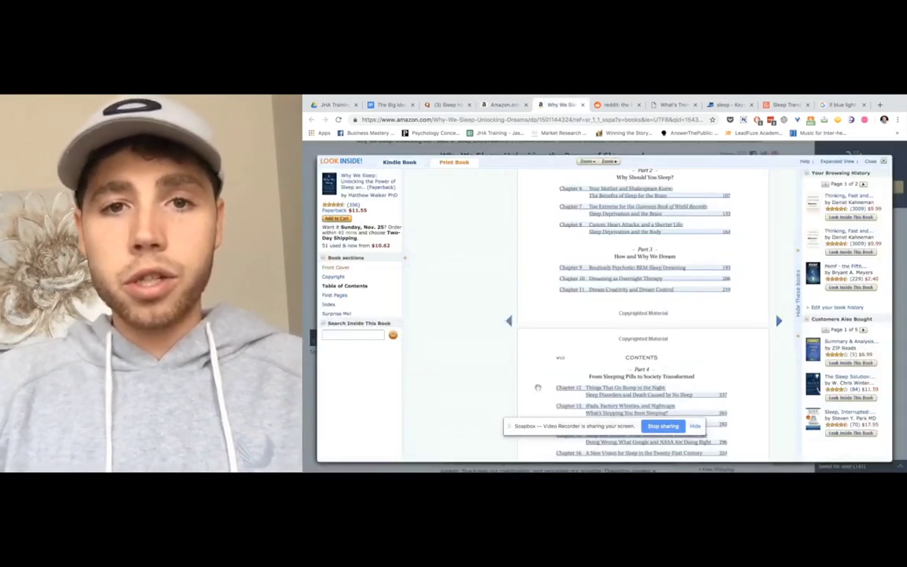
{"action": "left_click", "coordinate": [707, 154]}
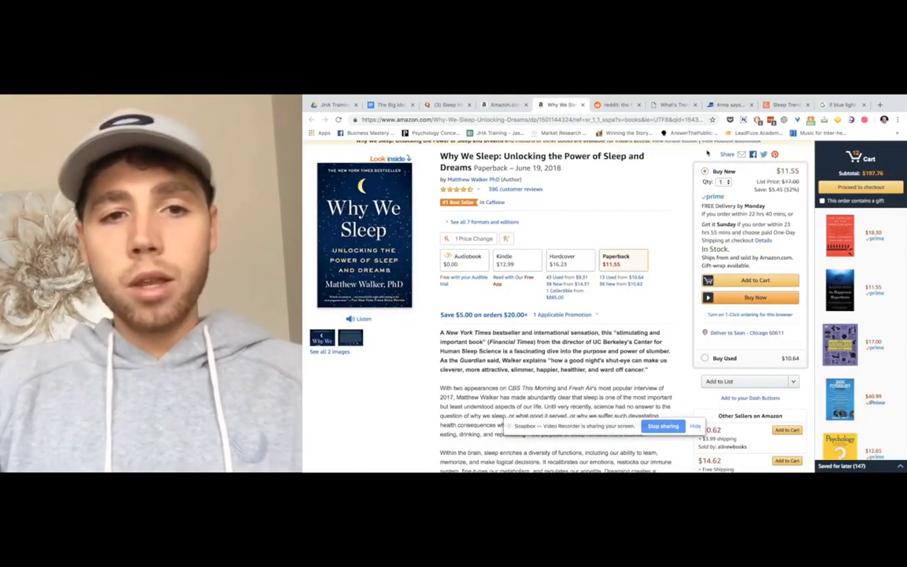
{"action": "scroll", "coordinate": [496, 370], "scroll_direction": "down", "scroll_amount": 2}
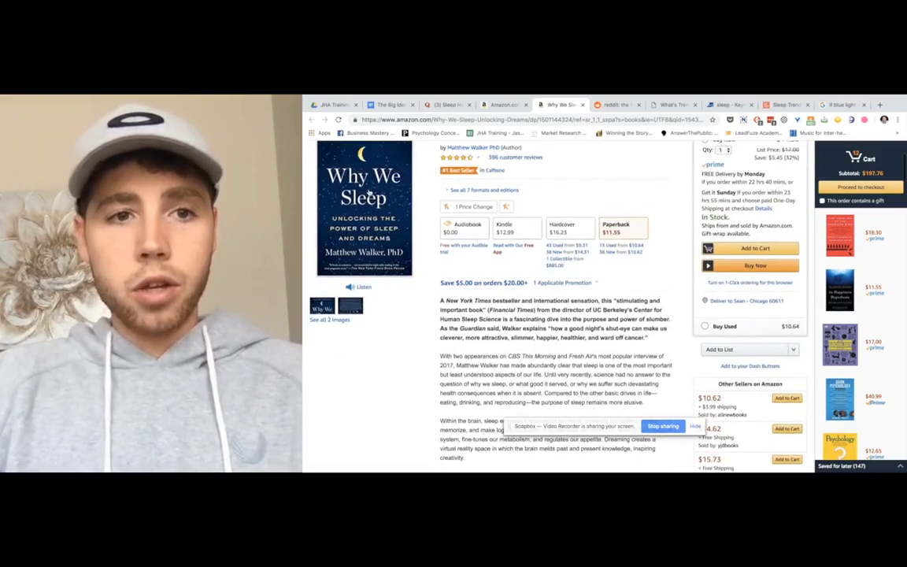
{"action": "left_click", "coordinate": [368, 192]}
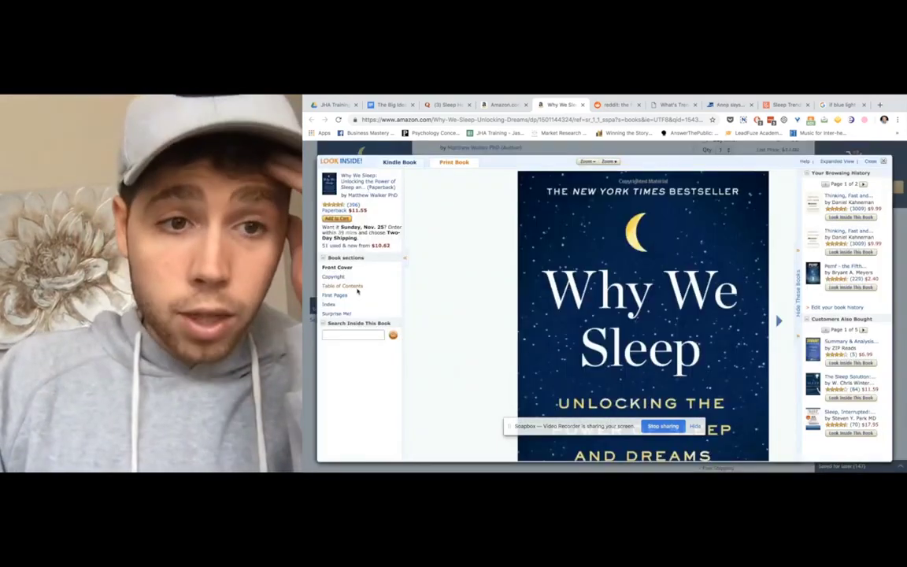
{"action": "left_click", "coordinate": [343, 286]}
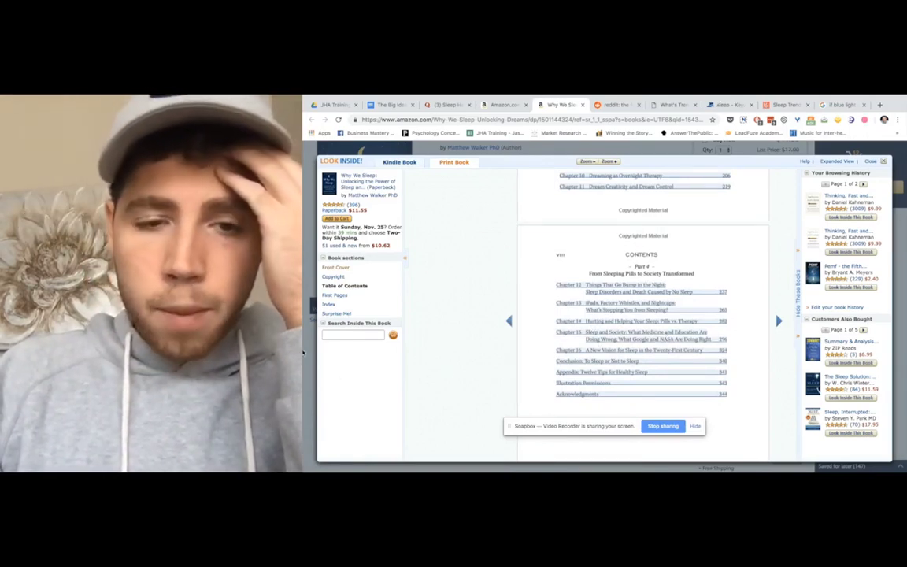
{"action": "left_click", "coordinate": [303, 353]}
{"action": "scroll", "coordinate": [418, 383], "scroll_direction": "down", "scroll_amount": 8}
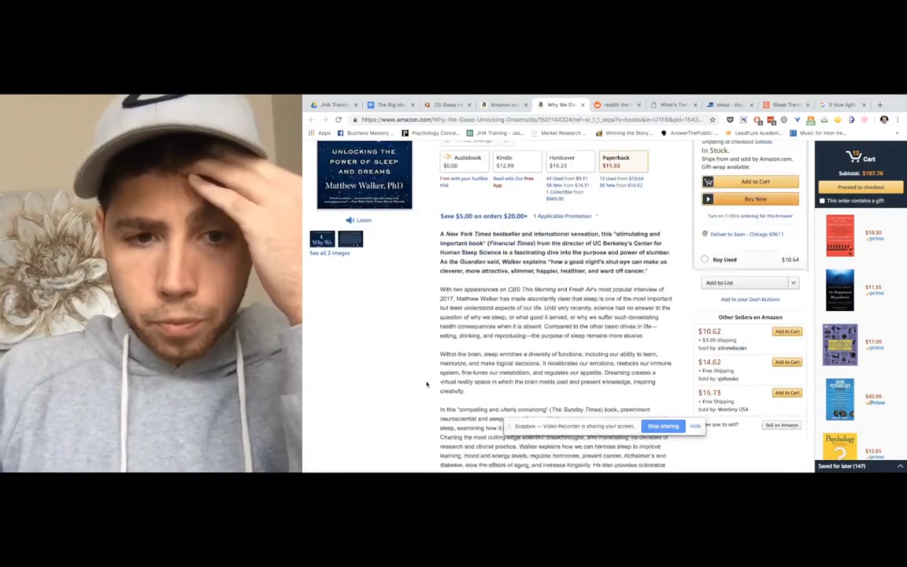
{"action": "scroll", "coordinate": [426, 383], "scroll_direction": "up", "scroll_amount": 10}
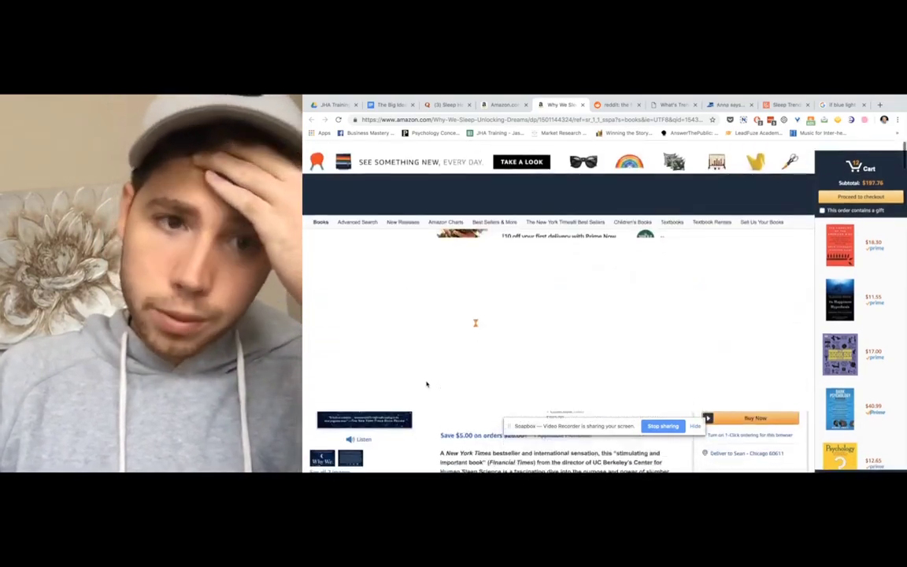
{"action": "left_click", "coordinate": [525, 303]}
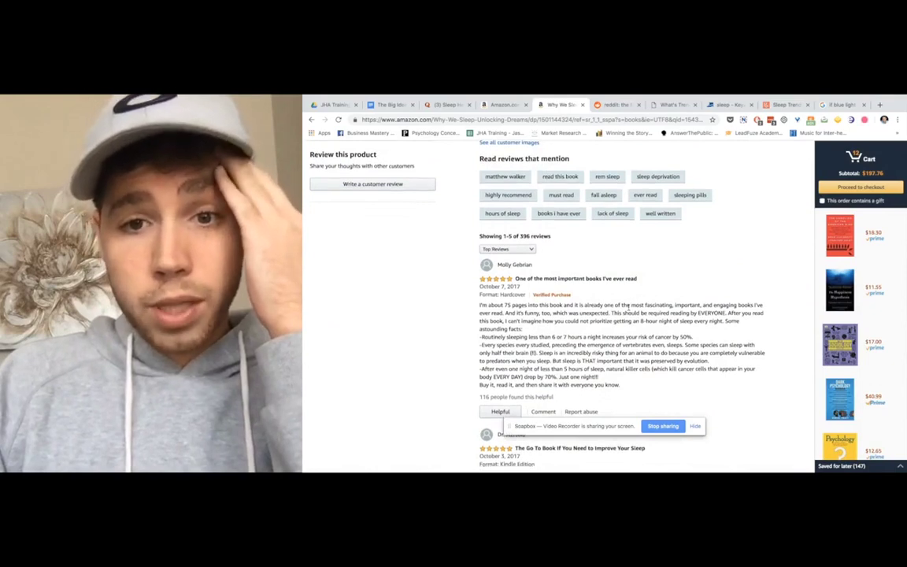
{"action": "scroll", "coordinate": [573, 369], "scroll_direction": "down", "scroll_amount": 1}
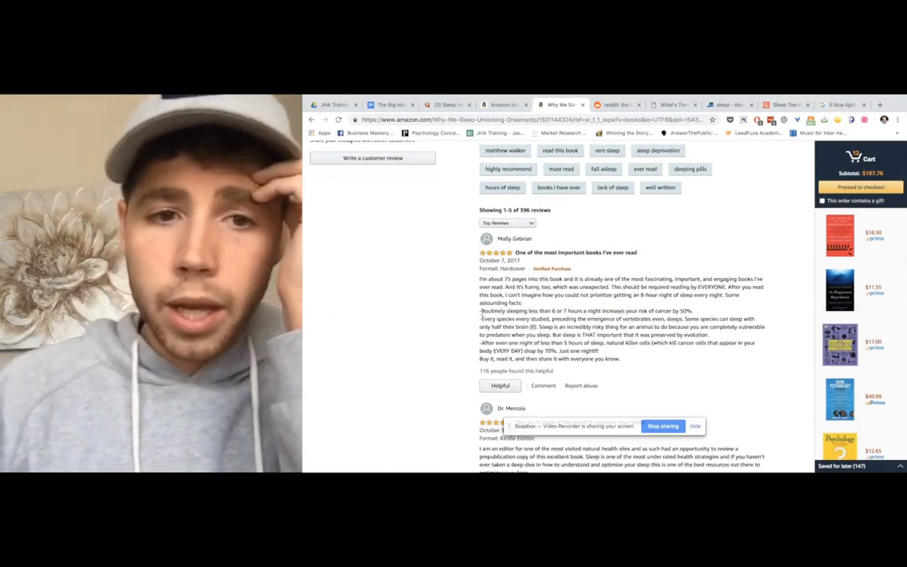
{"action": "left_click_drag", "start_coordinate": [481, 310], "coordinate": [695, 313]}
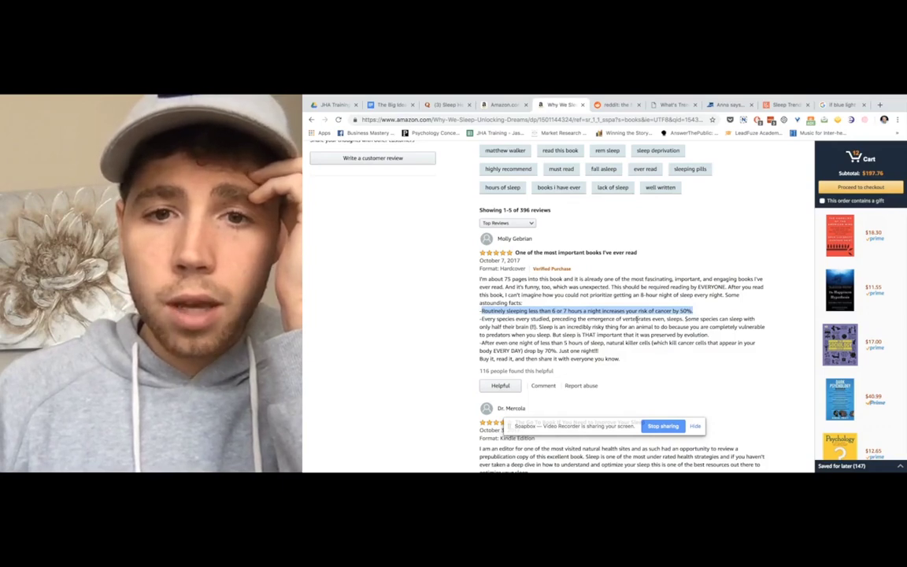
{"action": "scroll", "coordinate": [450, 294], "scroll_direction": "up", "scroll_amount": 5}
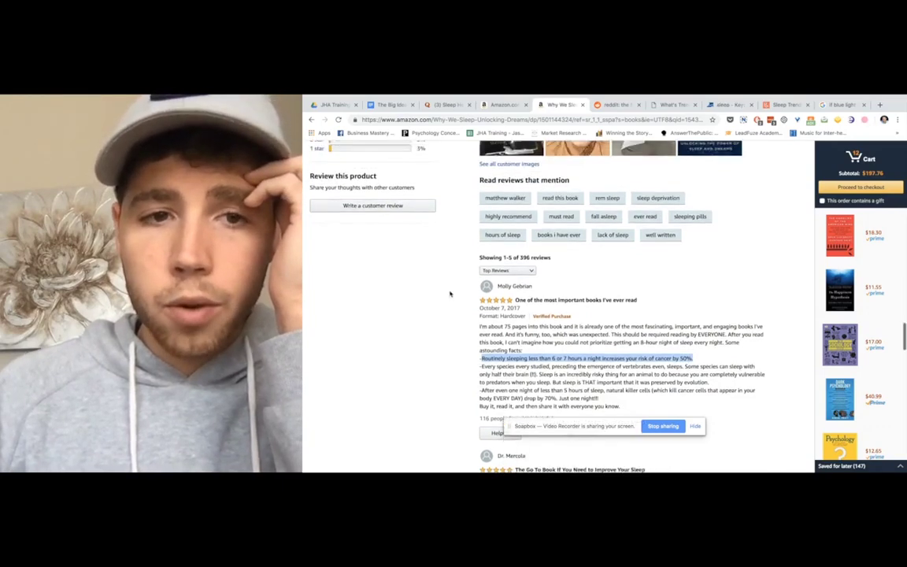
{"action": "scroll", "coordinate": [449, 294], "scroll_direction": "down", "scroll_amount": 5}
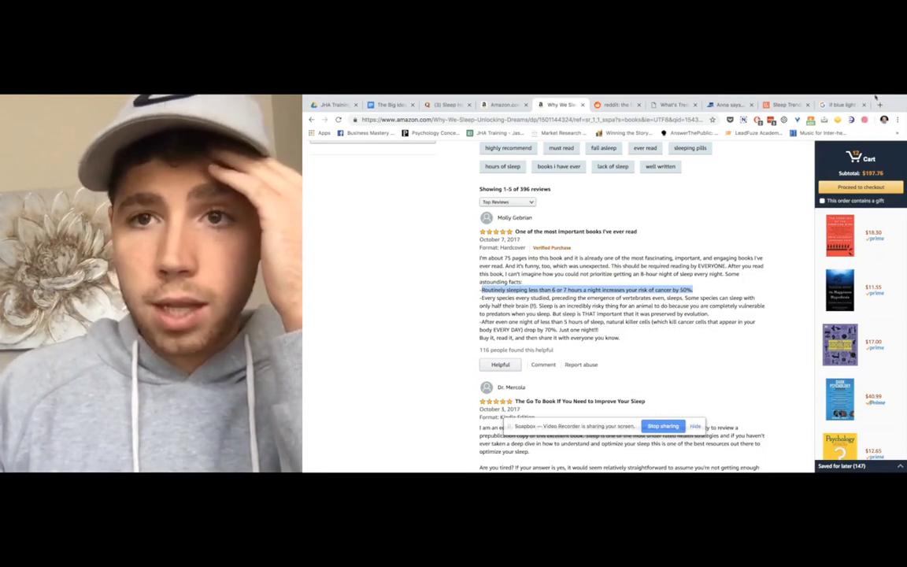
{"action": "mouse_move", "coordinate": [892, 113]}
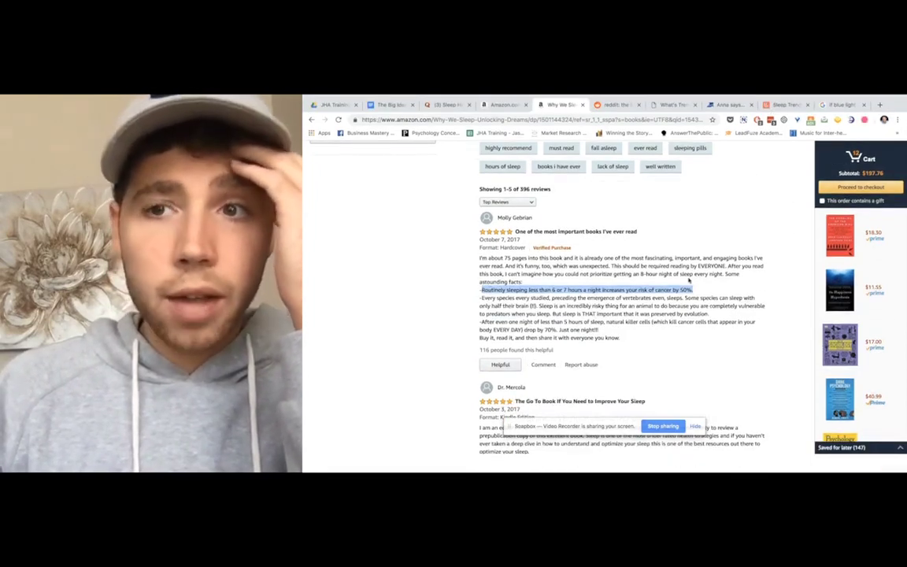
{"action": "scroll", "coordinate": [690, 279], "scroll_direction": "down", "scroll_amount": 1}
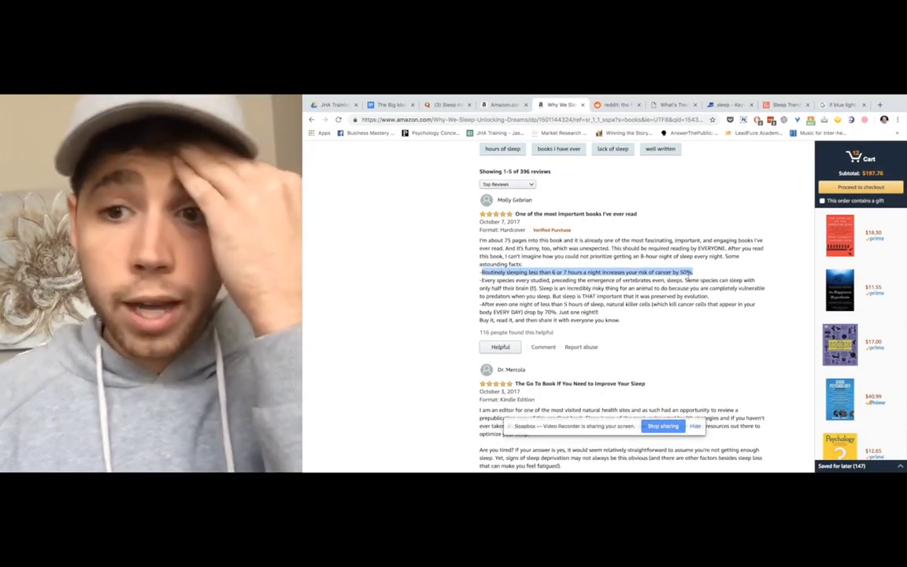
{"action": "left_click", "coordinate": [632, 300]}
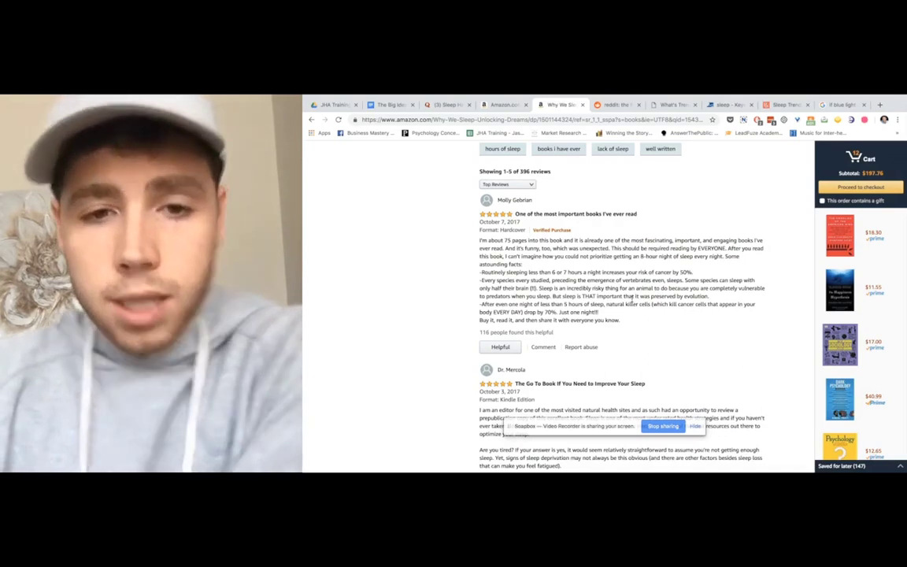
{"action": "scroll", "coordinate": [632, 300], "scroll_direction": "down", "scroll_amount": 4}
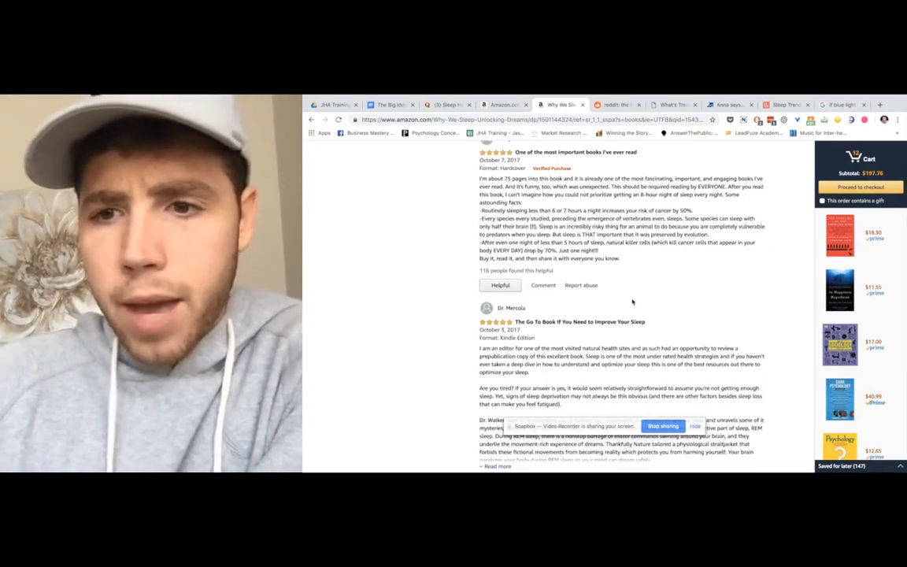
{"action": "scroll", "coordinate": [631, 301], "scroll_direction": "down", "scroll_amount": 1}
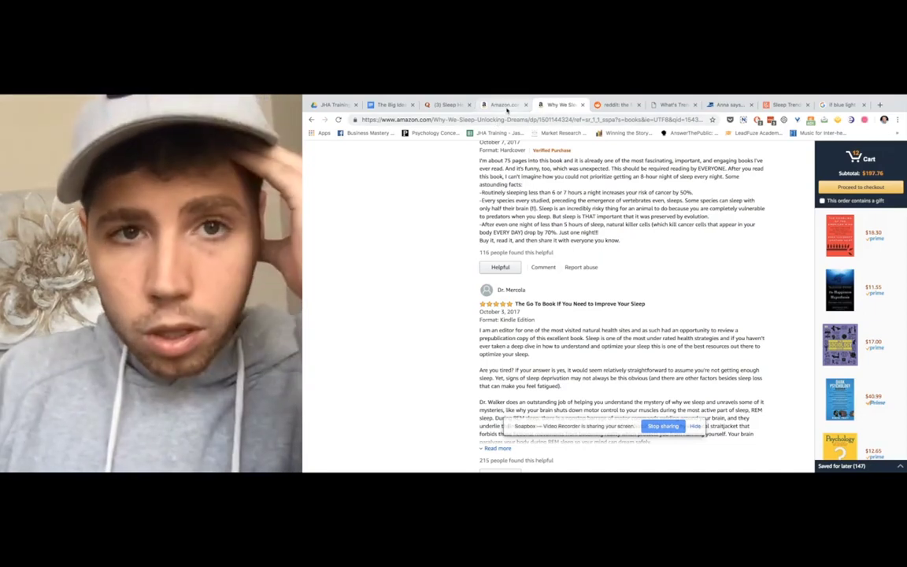
- Switch to the Quora Sleep Health topic page
{"action": "left_click", "coordinate": [507, 104]}
- Browse Amazon's sleep book results and reopen the Why We Sleep product page
{"action": "key", "text": "ctrl+shift+Tab"}
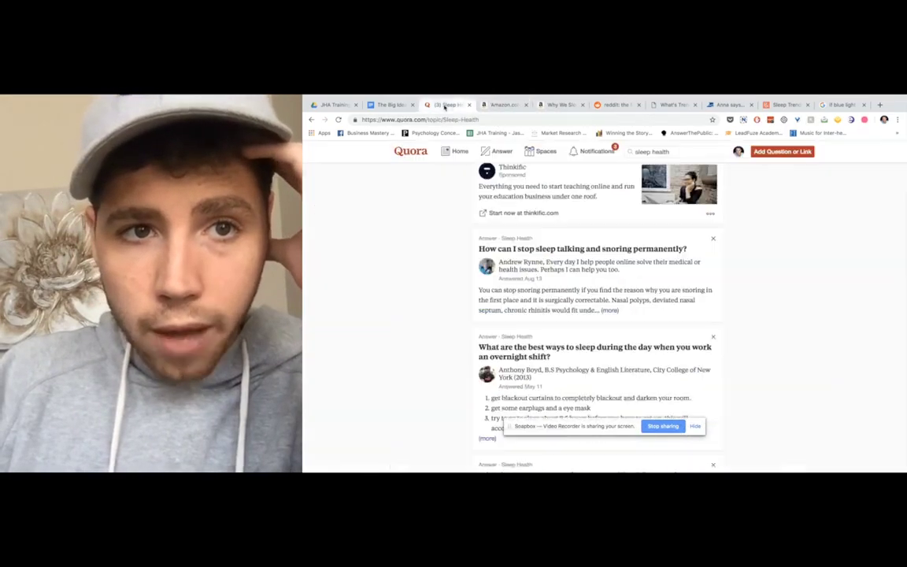
{"action": "left_click", "coordinate": [505, 105]}
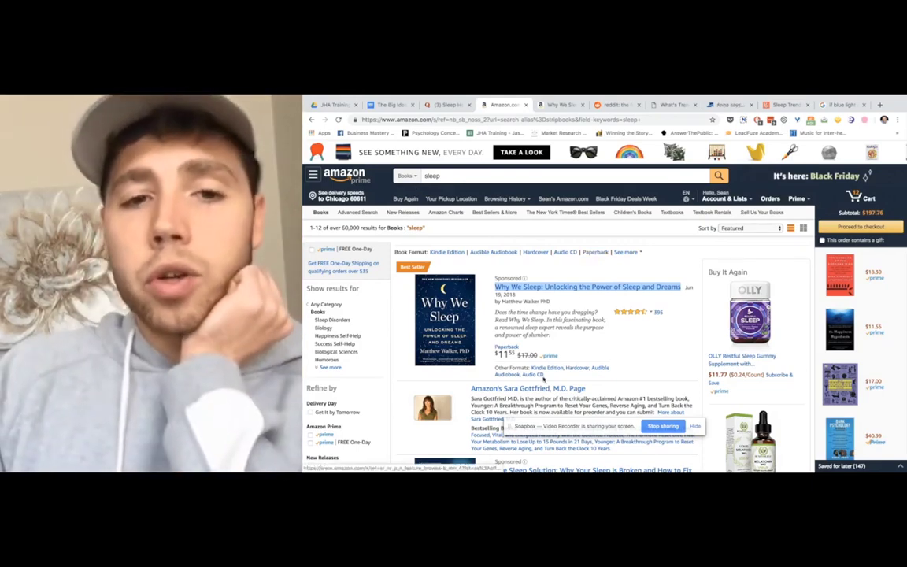
{"action": "scroll", "coordinate": [543, 378], "scroll_direction": "down", "scroll_amount": 10}
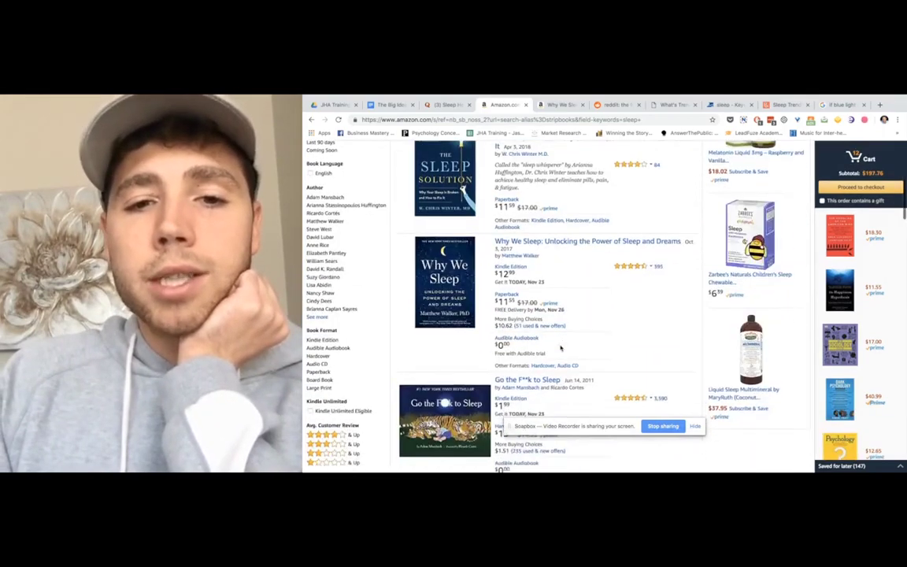
{"action": "scroll", "coordinate": [561, 347], "scroll_direction": "down", "scroll_amount": 3}
{"action": "scroll", "coordinate": [561, 347], "scroll_direction": "up", "scroll_amount": 15}
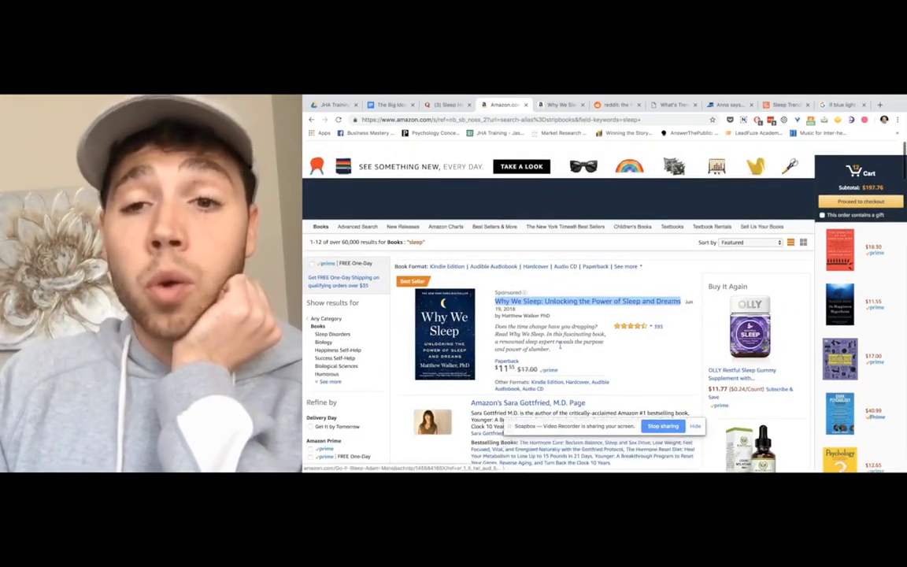
{"action": "left_click", "coordinate": [587, 301]}
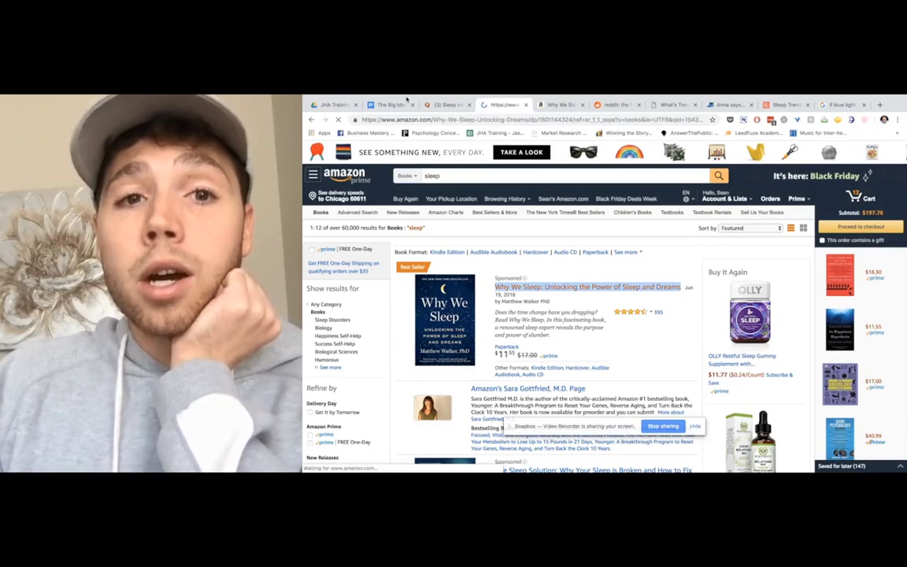
{"action": "left_click", "coordinate": [393, 105]}
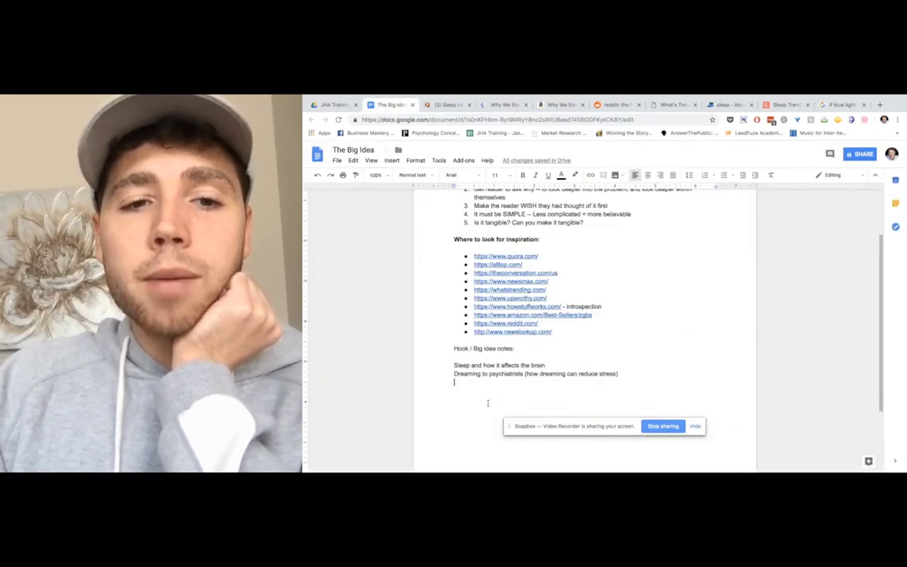
{"action": "scroll", "coordinate": [487, 397], "scroll_direction": "down", "scroll_amount": 1}
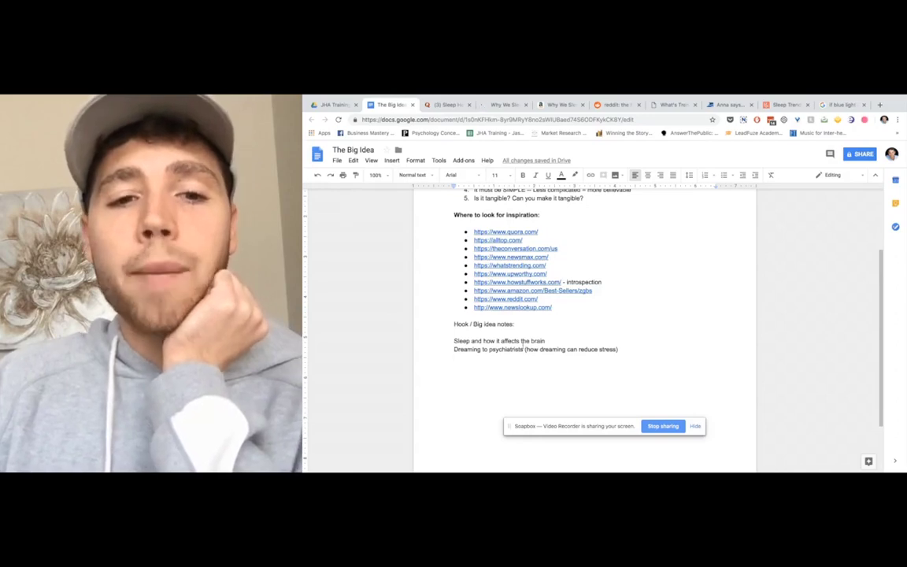
{"action": "left_click", "coordinate": [464, 362]}
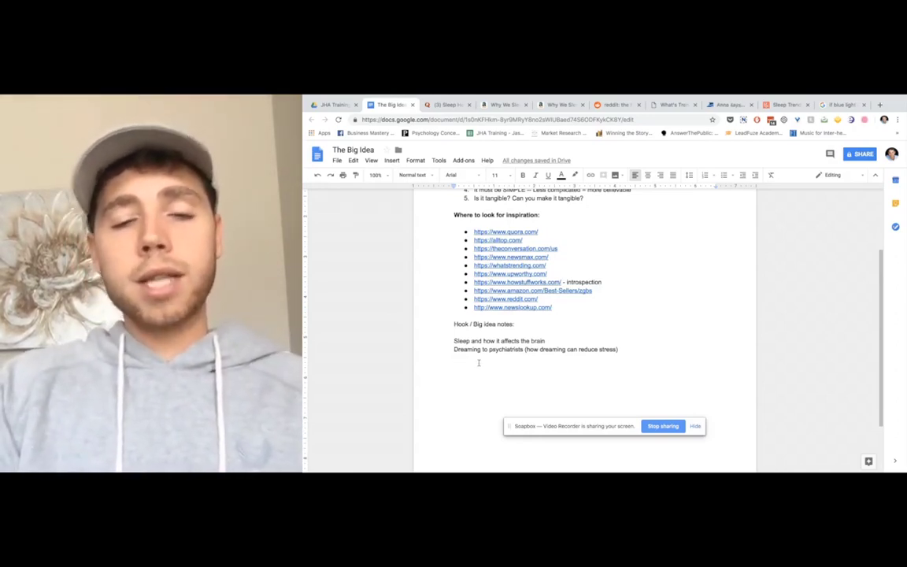
{"action": "left_click_drag", "start_coordinate": [454, 349], "coordinate": [663, 358]}
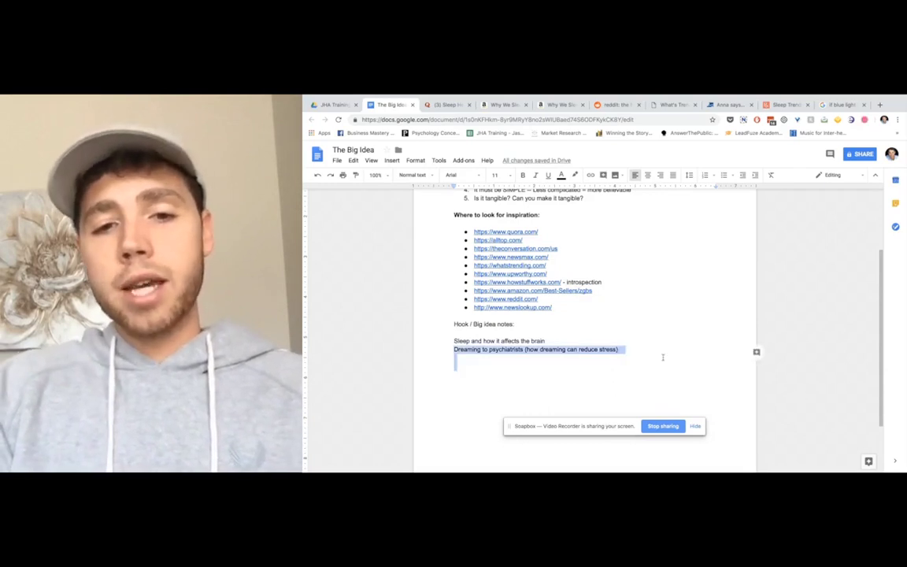
{"action": "left_click", "coordinate": [586, 361]}
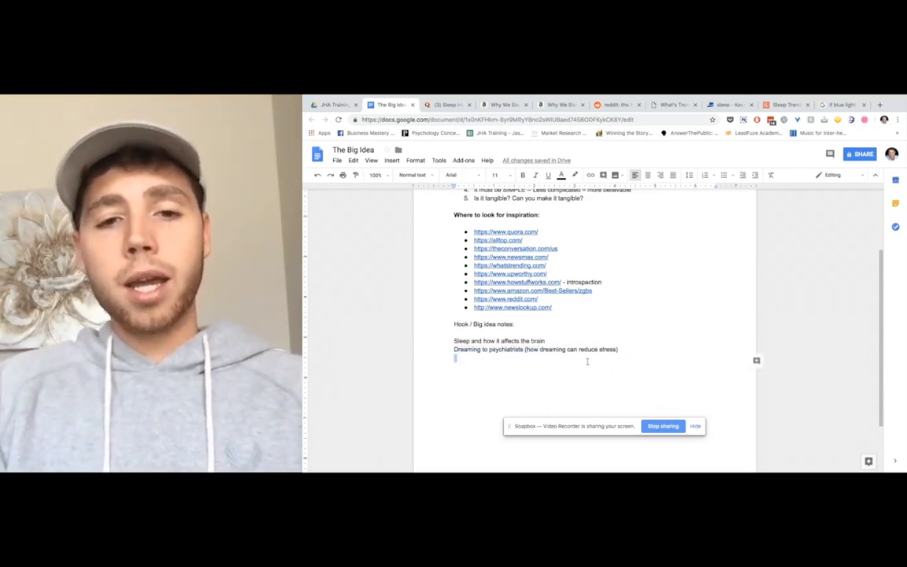
{"action": "left_click_drag", "start_coordinate": [526, 349], "coordinate": [616, 349]}
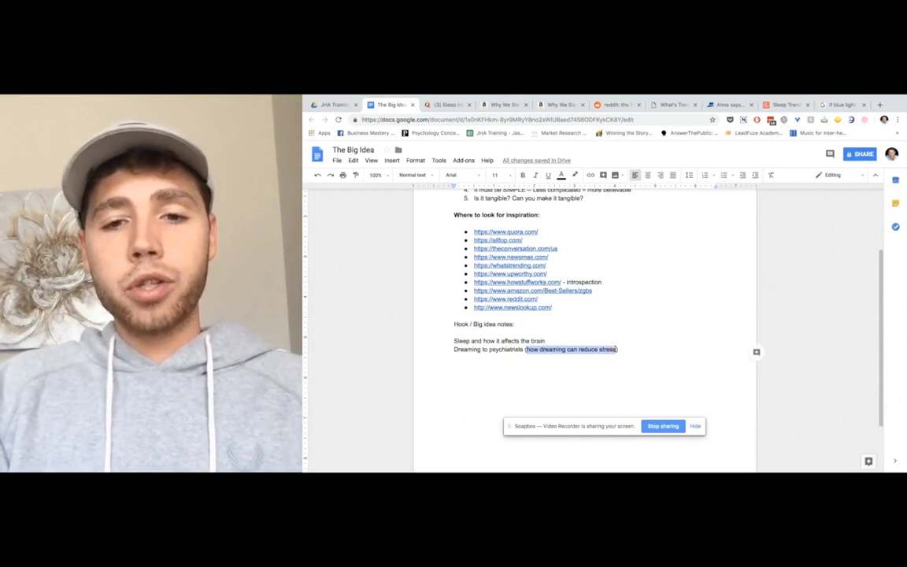
{"action": "left_click", "coordinate": [599, 358]}
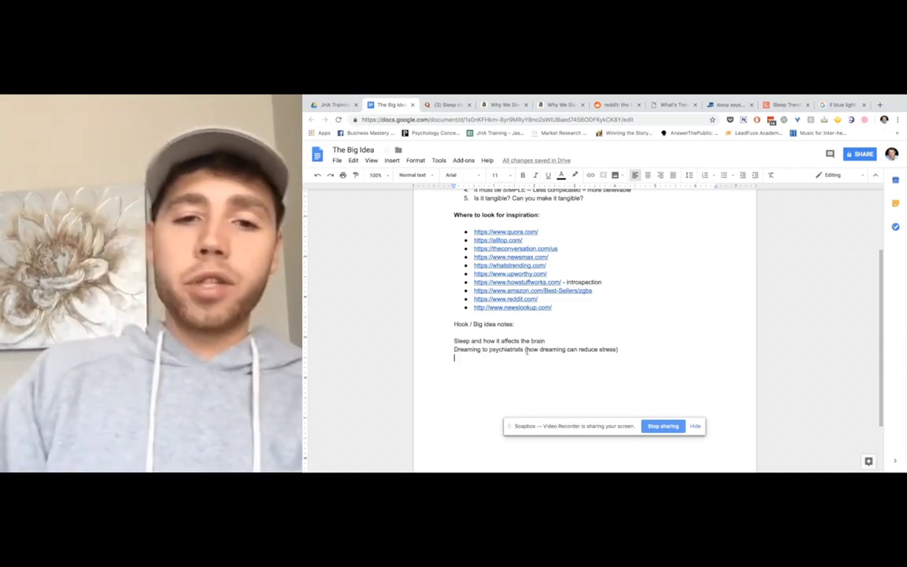
{"action": "double_click", "coordinate": [540, 349]}
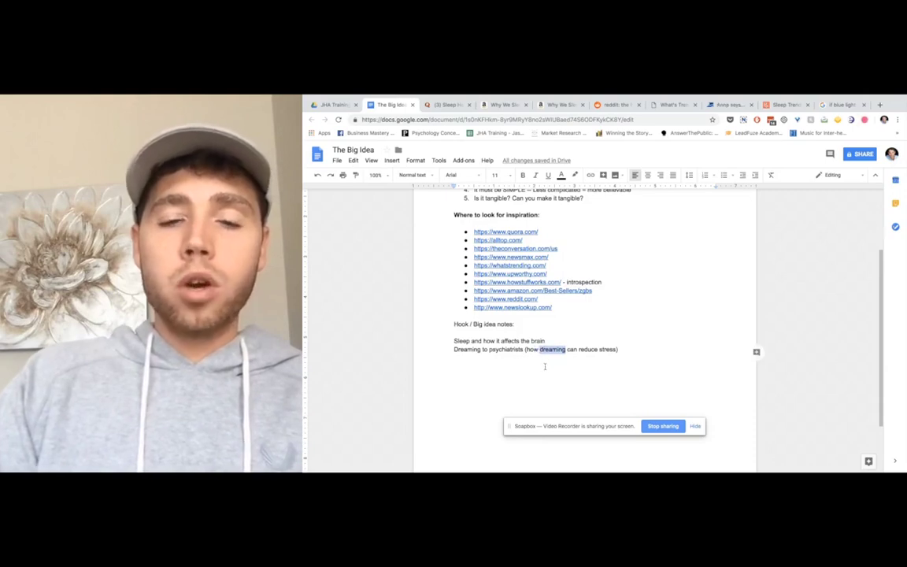
{"action": "left_click", "coordinate": [544, 366]}
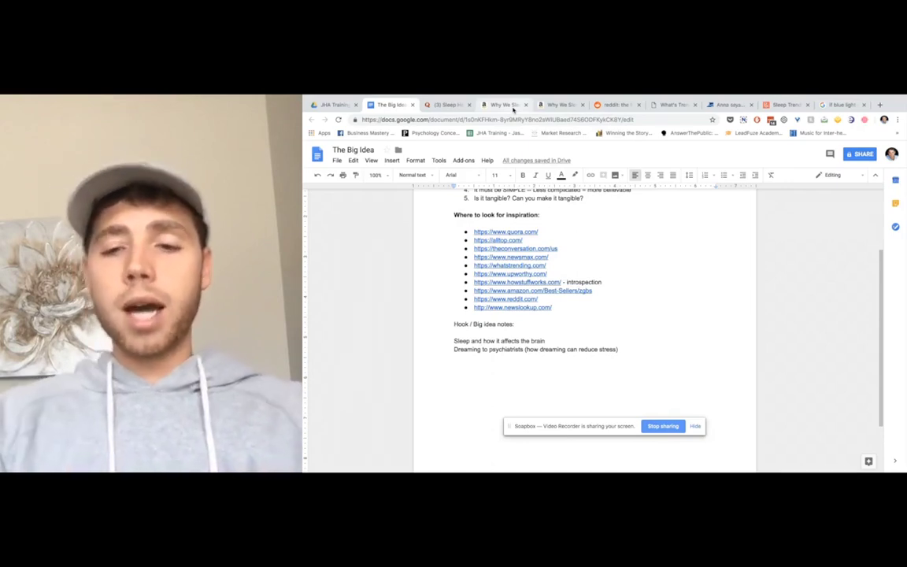
{"action": "key", "text": "BackSpace"}
{"action": "type", "text": "TR"}
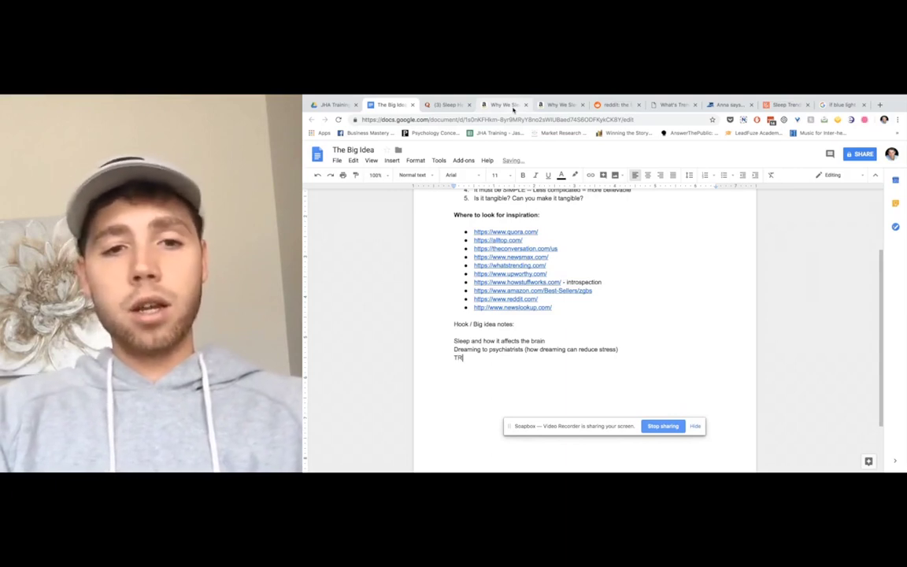
- Add notes 'Transformational dream "ah ha" moment' and 'Deja vu from a dream -- wonder', then start 'Wonder -- why things'
{"action": "key", "text": "BackSpace"}
{"action": "type", "text": "ran"}
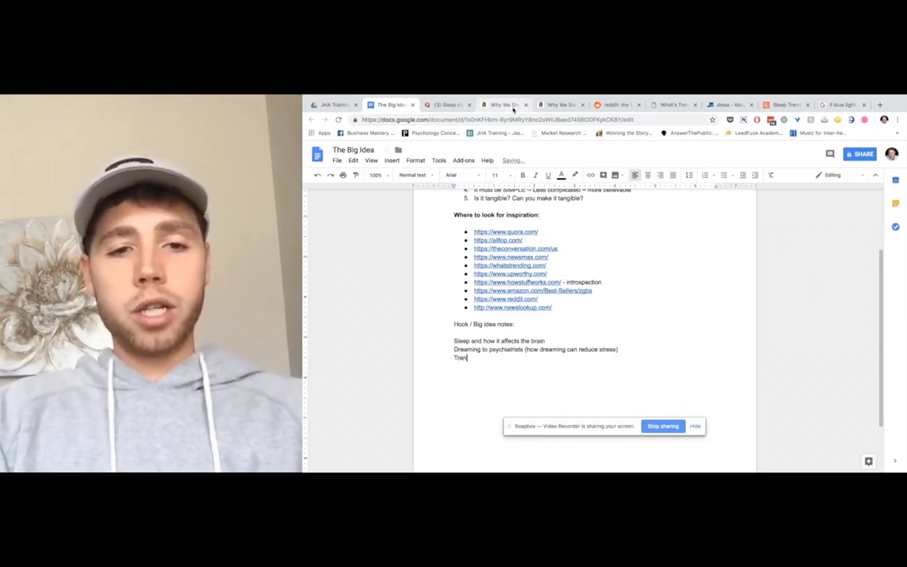
{"action": "type", "text": "sformational"}
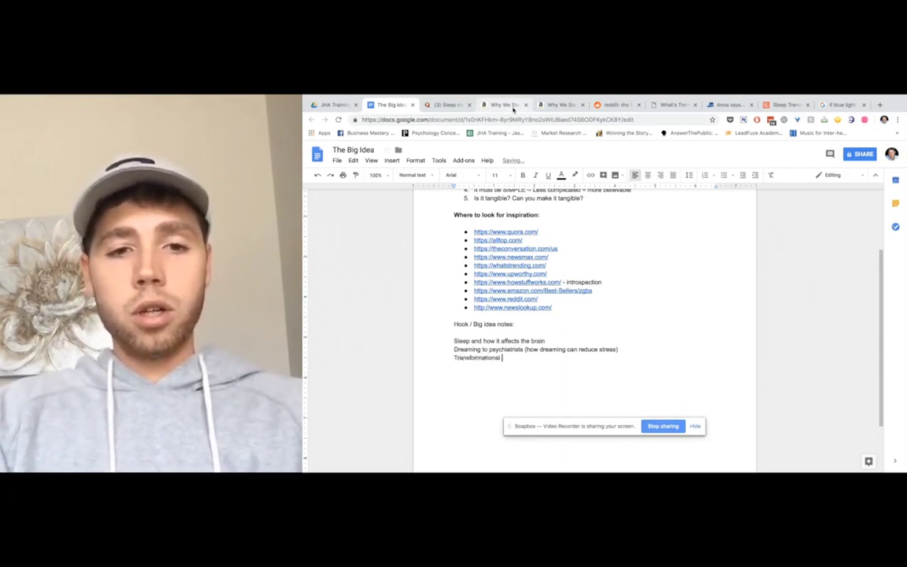
{"action": "type", "text": " dream "}
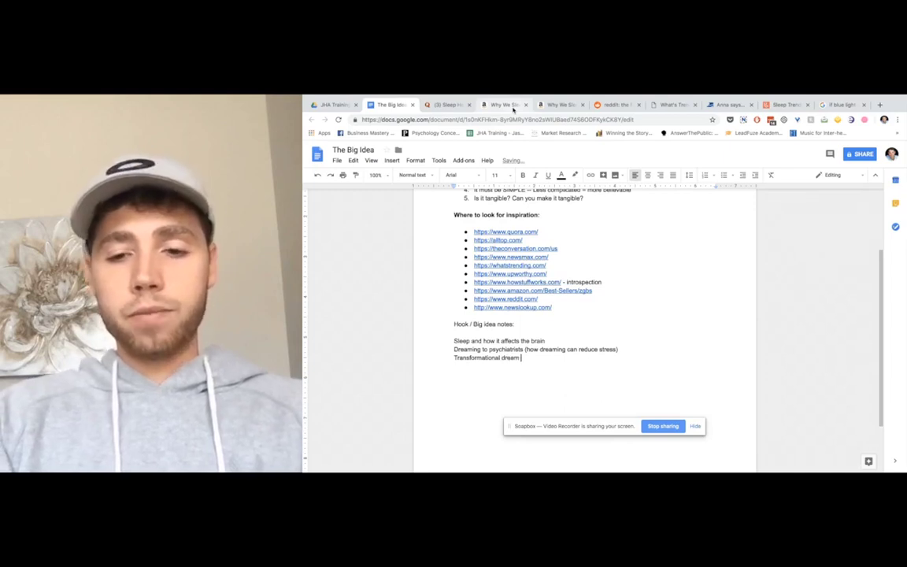
{"action": "type", "text": "\"ah ha"}
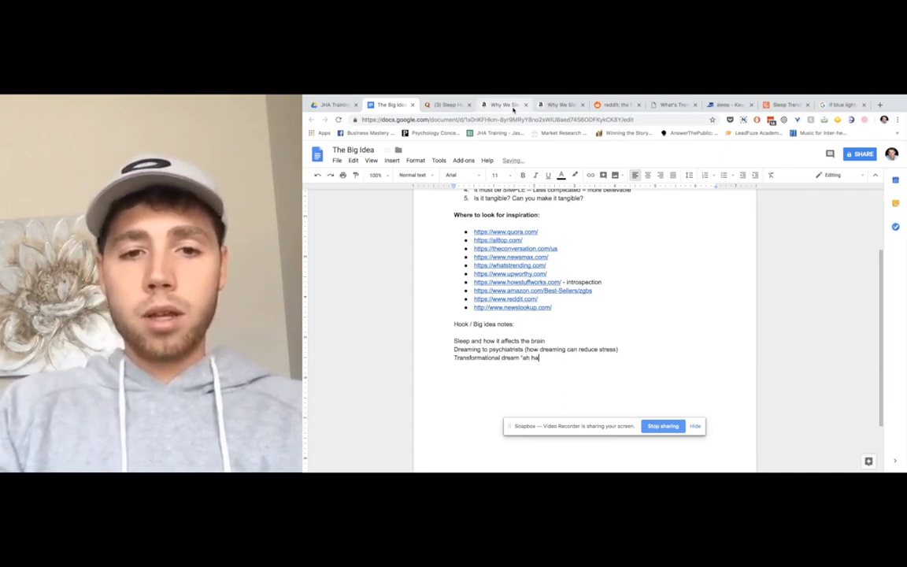
{"action": "type", "text": "\" moment"}
{"action": "key", "text": "Return"}
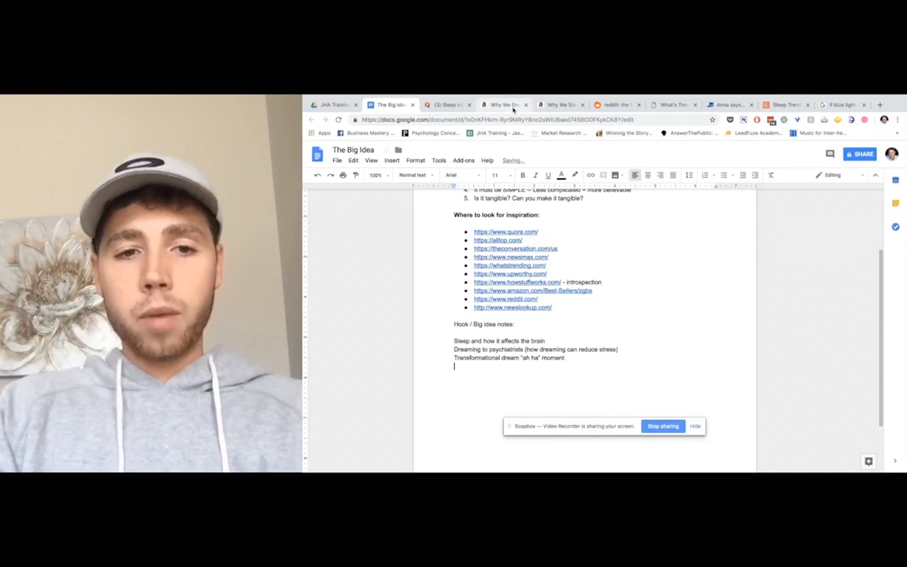
{"action": "type", "text": "De"}
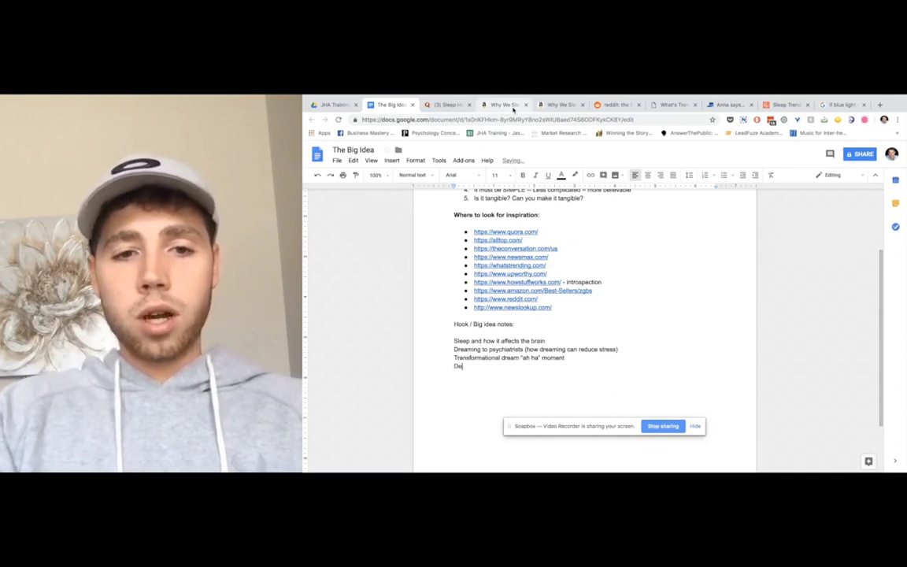
{"action": "type", "text": "ja vu fro"}
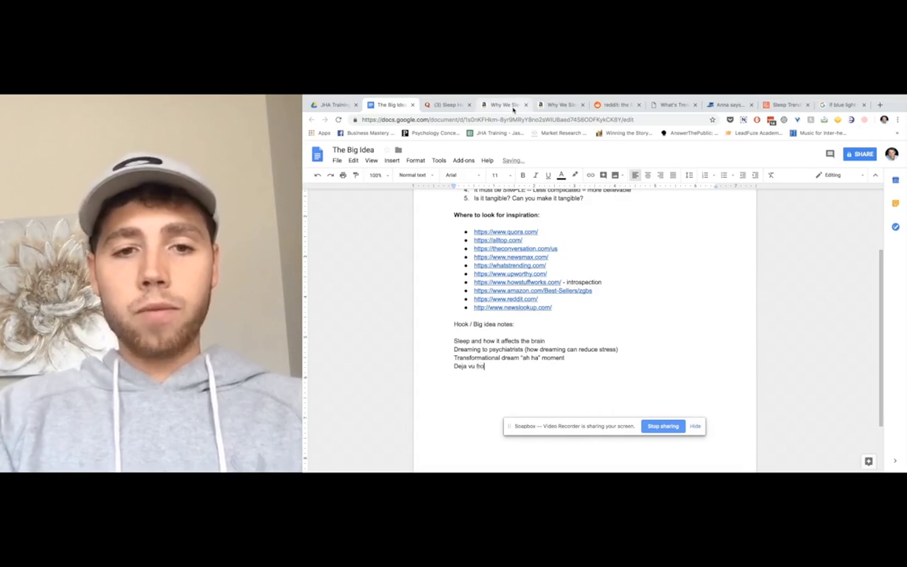
{"action": "type", "text": "m a dr"}
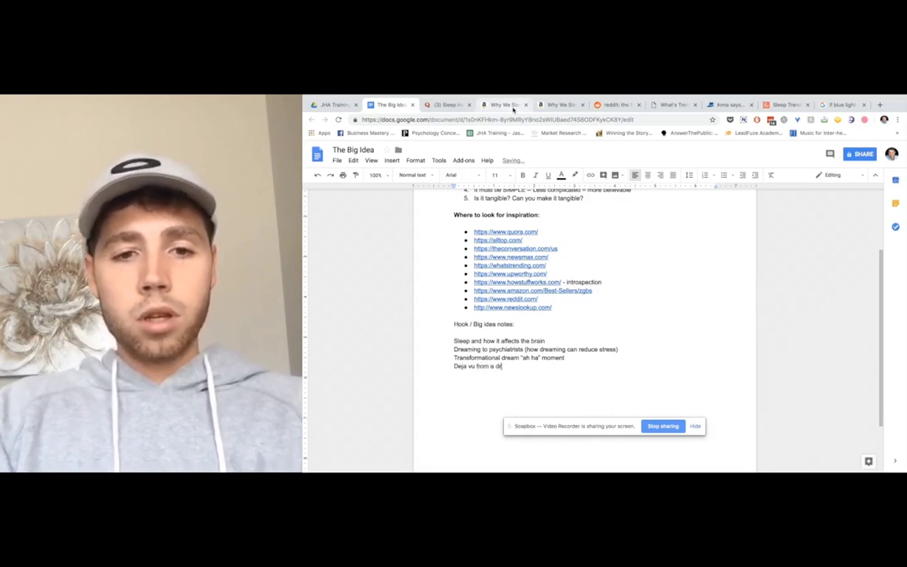
{"action": "type", "text": "eam -- wonder  "}
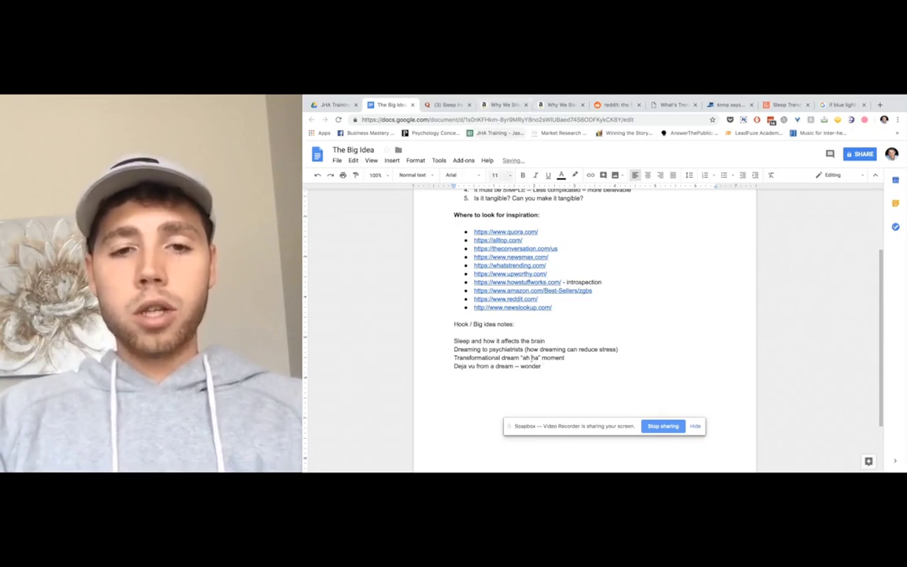
{"action": "type", "text": "Wond"}
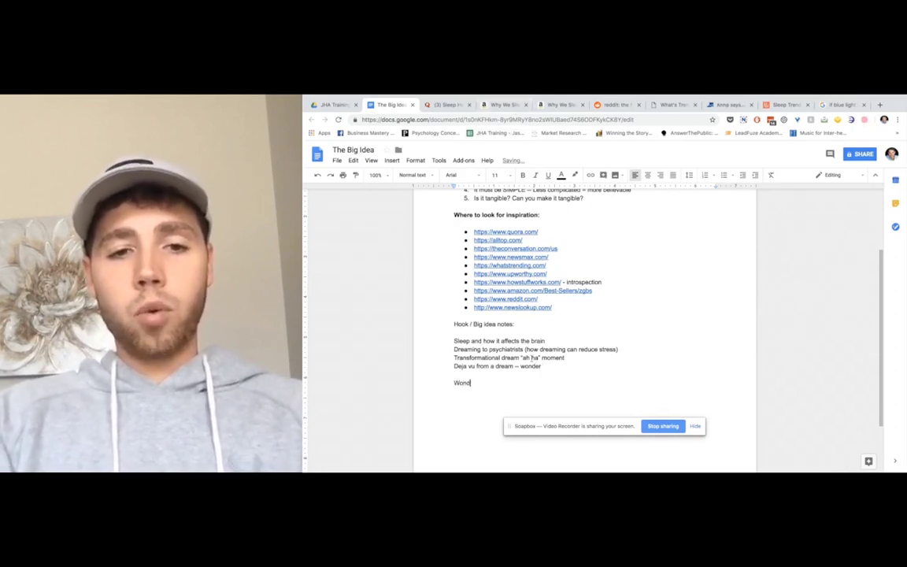
{"action": "type", "text": "er -- why things happen"}
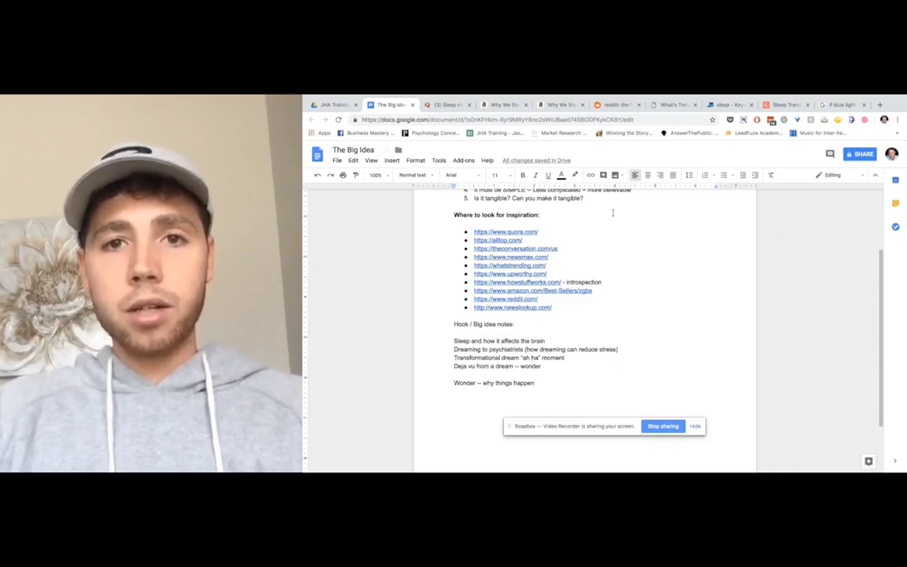
- Switch to the Why We Sleep book page and briefly open, then close, its Look Inside preview
{"action": "left_click", "coordinate": [430, 106]}
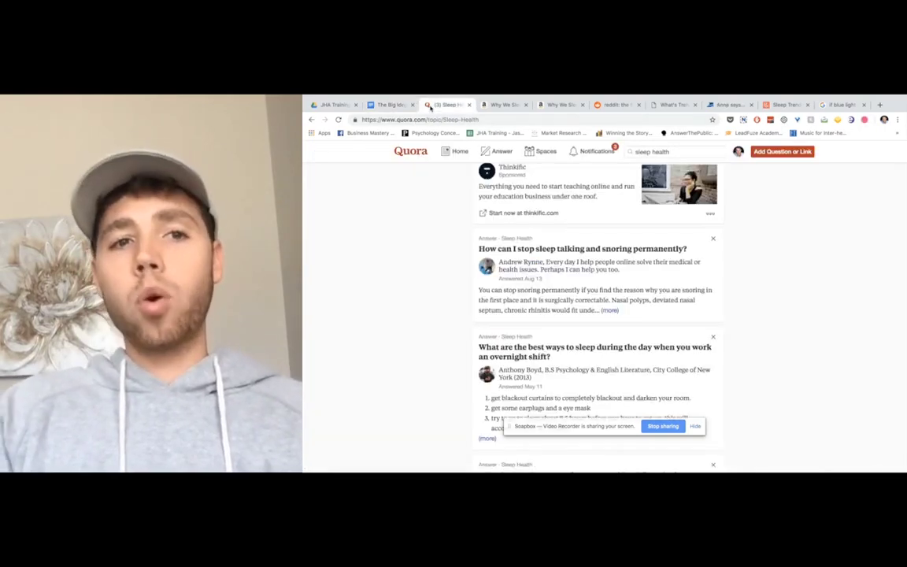
{"action": "left_click", "coordinate": [496, 105]}
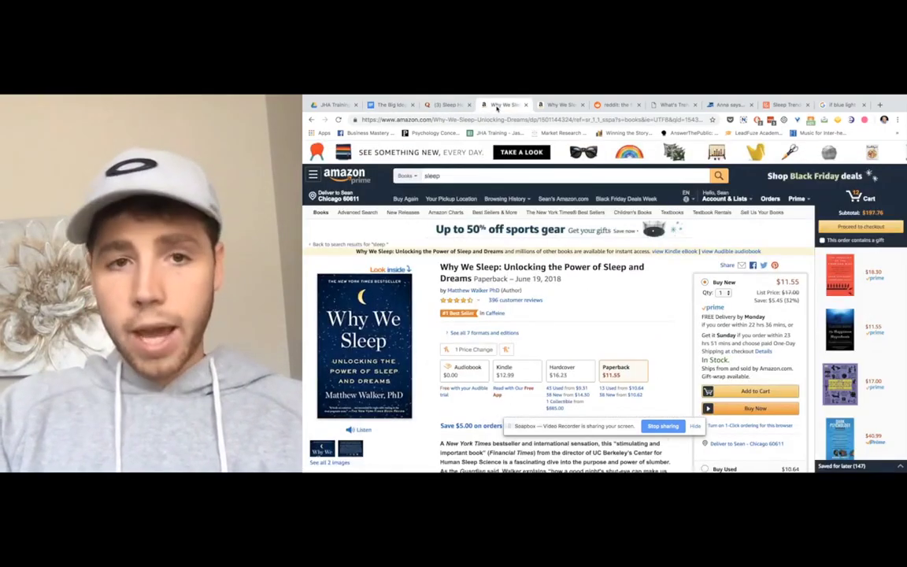
{"action": "scroll", "coordinate": [488, 393], "scroll_direction": "down", "scroll_amount": 2}
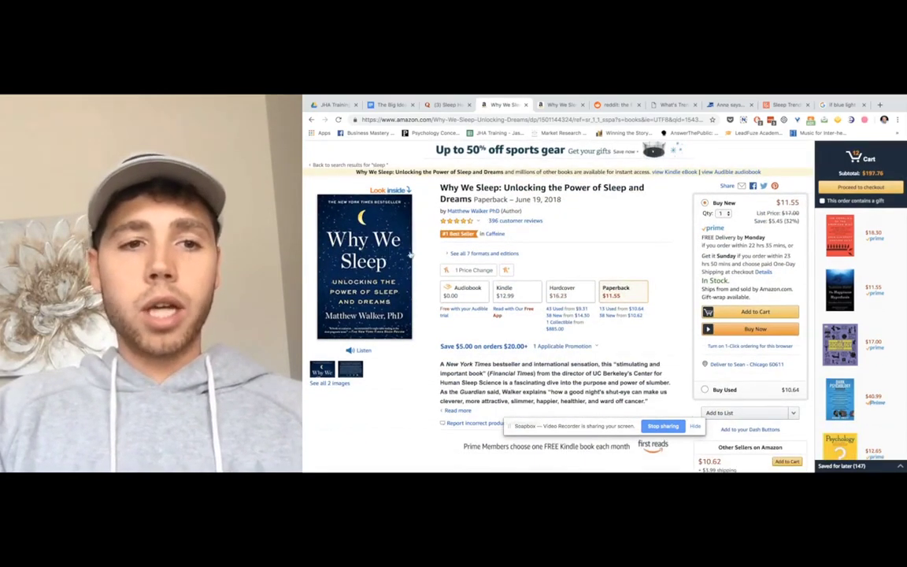
{"action": "left_click", "coordinate": [385, 261]}
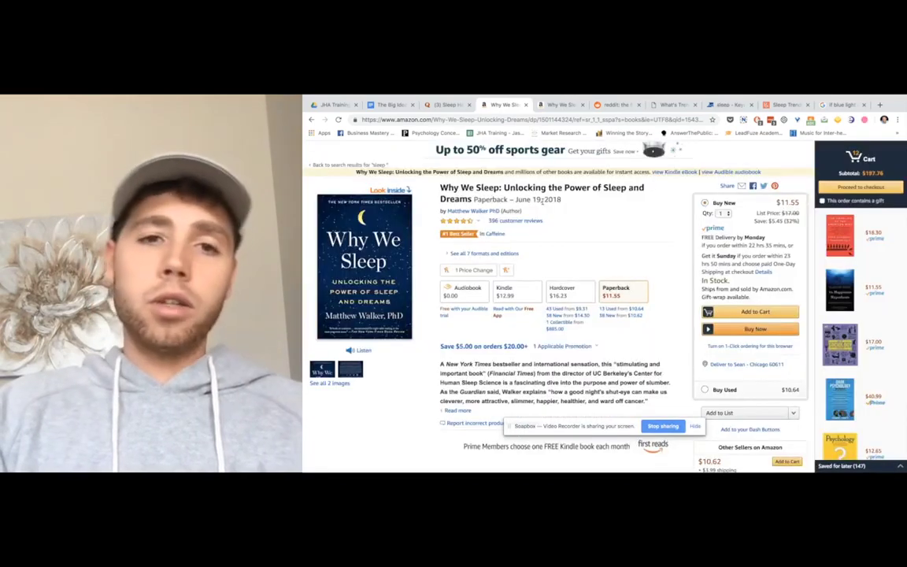
{"action": "left_click", "coordinate": [870, 161]}
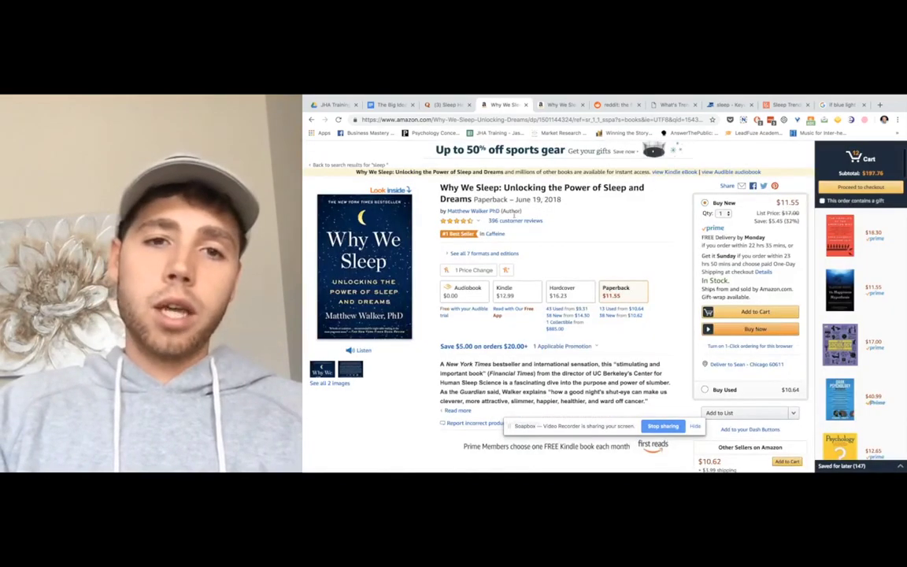
- Jump to the customer reviews and expand the second top review to read it in full
{"action": "left_click", "coordinate": [536, 221]}
{"action": "scroll", "coordinate": [531, 392], "scroll_direction": "down", "scroll_amount": 6}
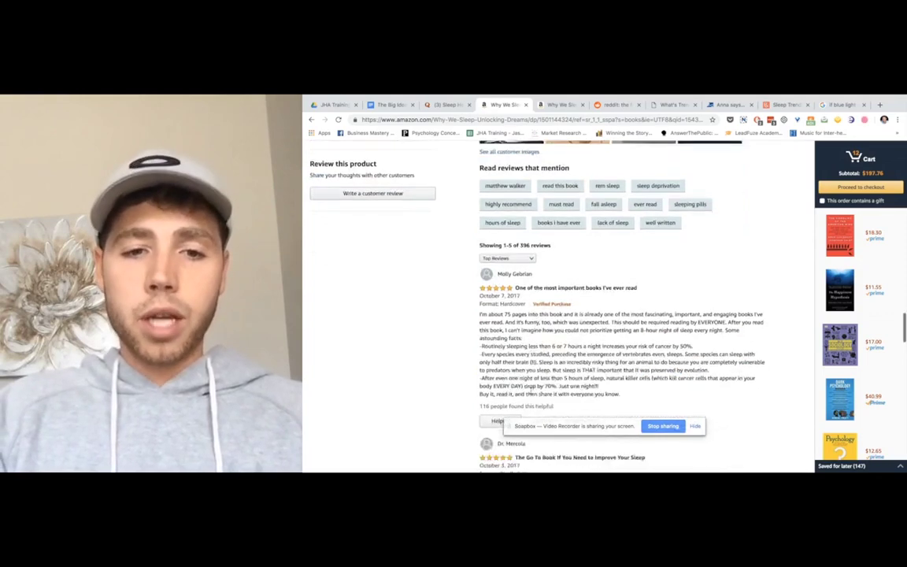
{"action": "scroll", "coordinate": [526, 381], "scroll_direction": "down", "scroll_amount": 1}
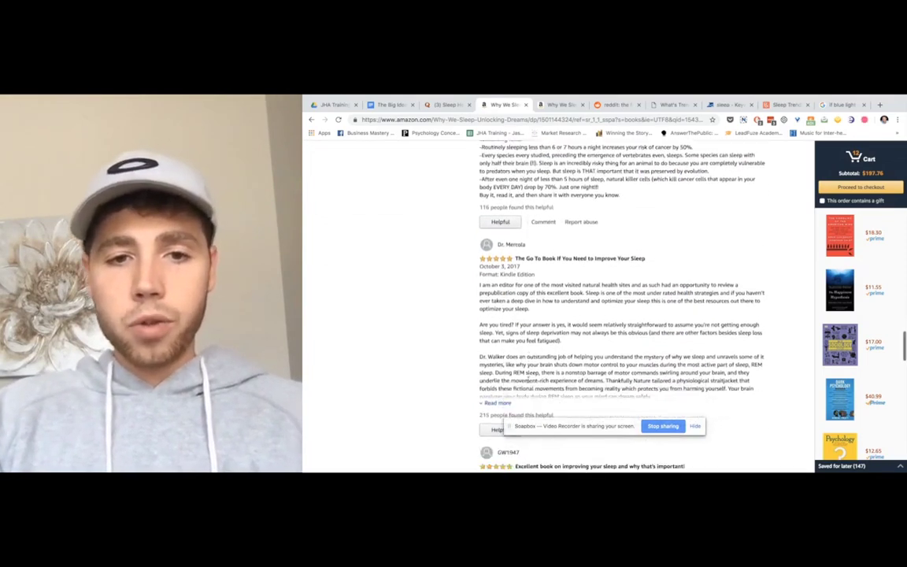
{"action": "left_click", "coordinate": [498, 402]}
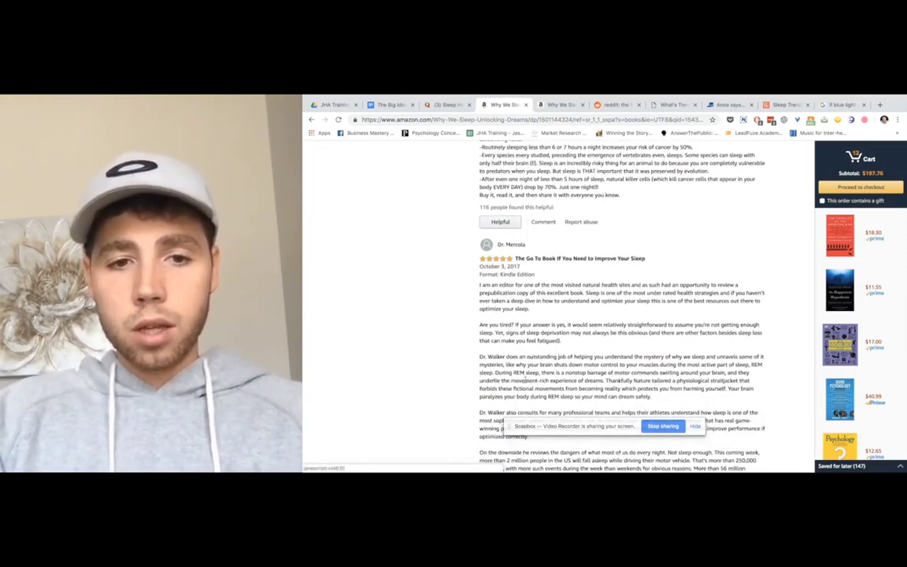
{"action": "scroll", "coordinate": [527, 378], "scroll_direction": "down", "scroll_amount": 3}
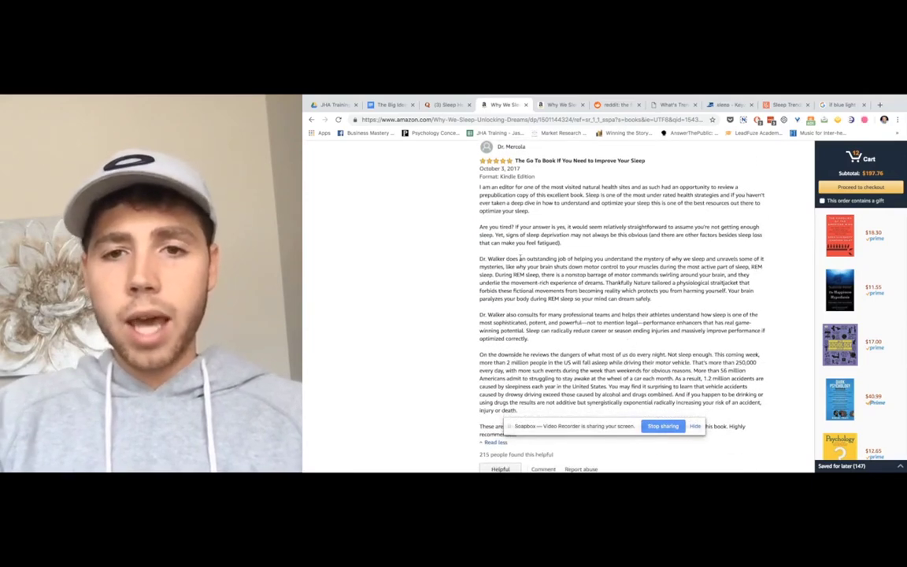
{"action": "scroll", "coordinate": [520, 258], "scroll_direction": "up", "scroll_amount": 1}
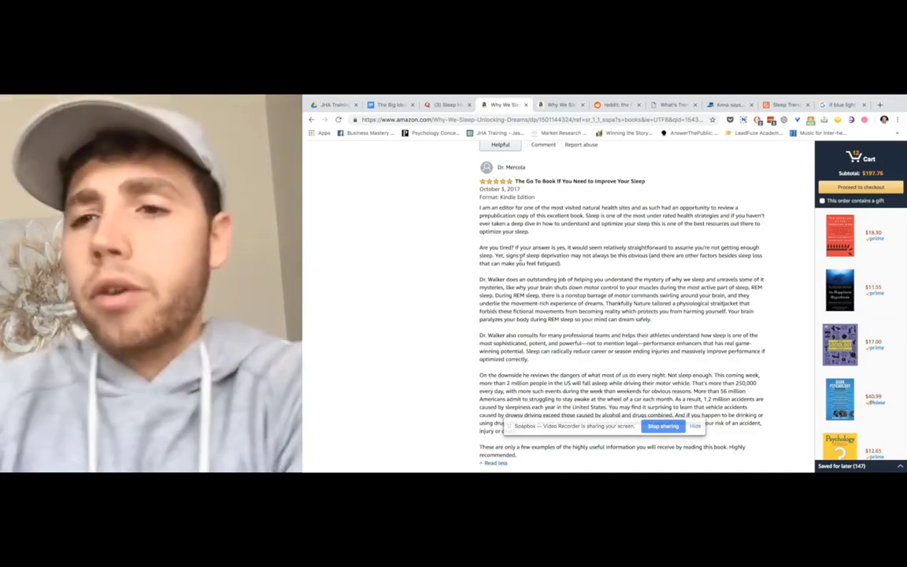
{"action": "scroll", "coordinate": [519, 260], "scroll_direction": "up", "scroll_amount": 1}
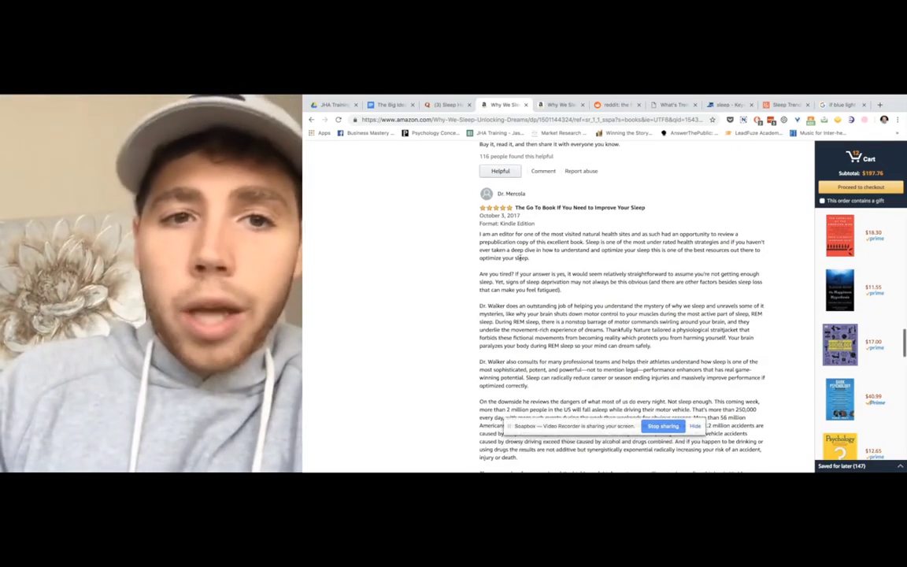
{"action": "scroll", "coordinate": [557, 232], "scroll_direction": "up", "scroll_amount": 1}
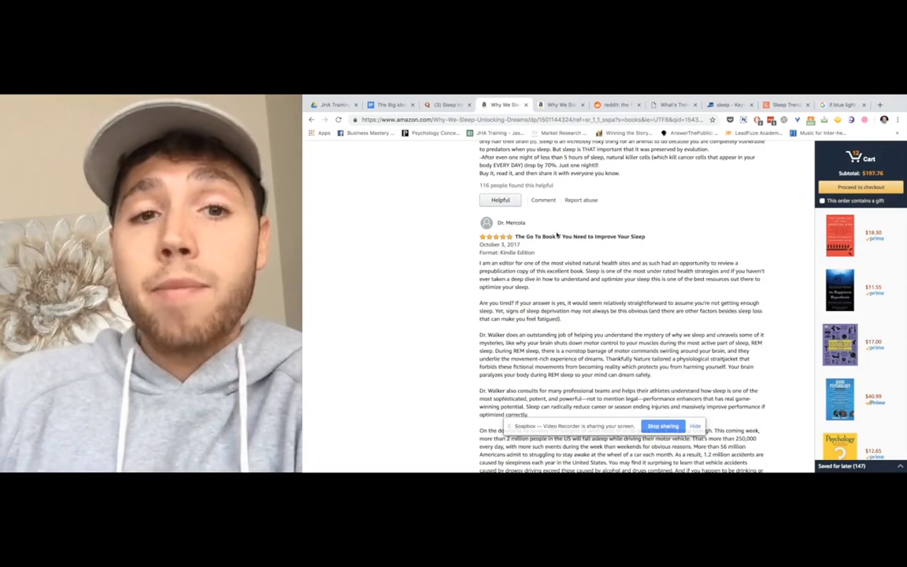
{"action": "scroll", "coordinate": [562, 285], "scroll_direction": "up", "scroll_amount": 5}
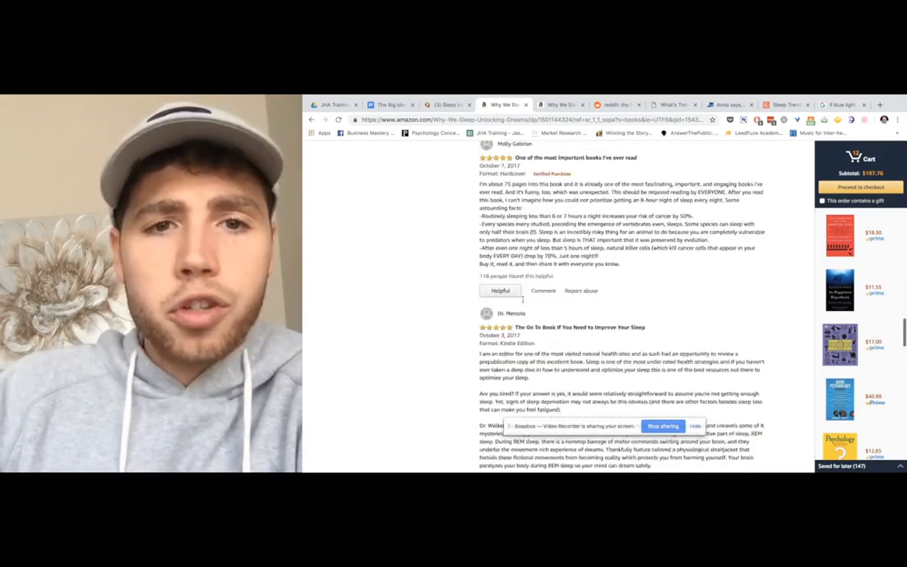
{"action": "scroll", "coordinate": [523, 300], "scroll_direction": "down", "scroll_amount": 3}
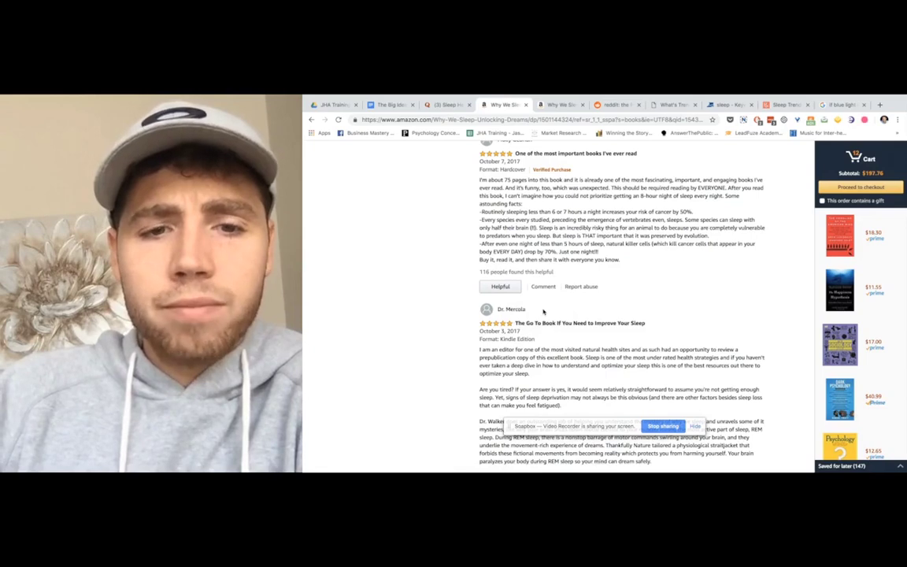
{"action": "scroll", "coordinate": [543, 312], "scroll_direction": "down", "scroll_amount": 5}
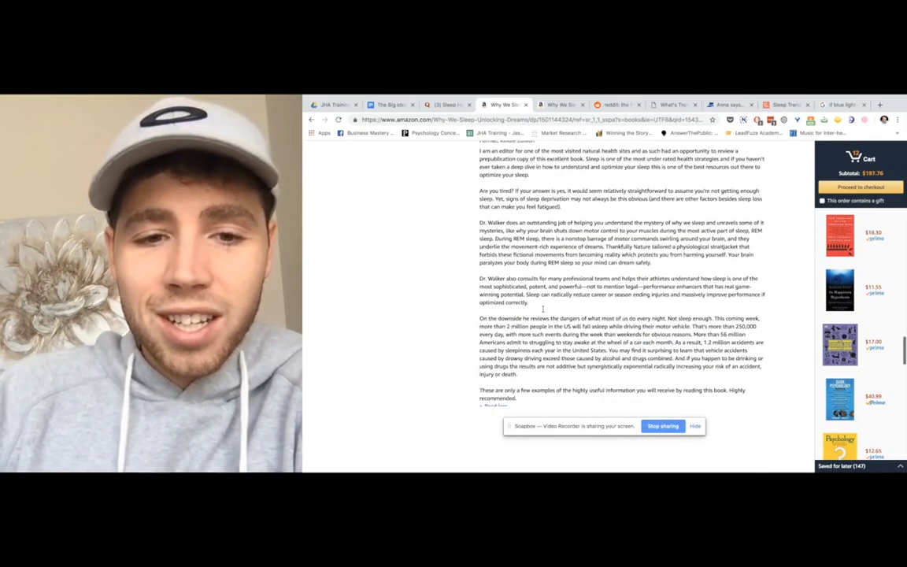
{"action": "scroll", "coordinate": [544, 307], "scroll_direction": "down", "scroll_amount": 2}
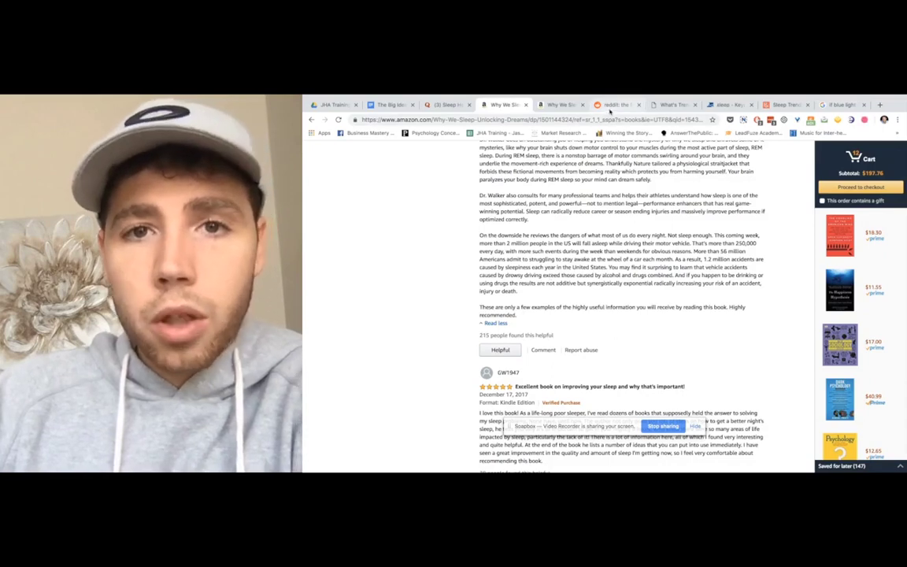
- Search Google for site:reddit.com "sleep" from the reddit tab
{"action": "left_click", "coordinate": [612, 105]}
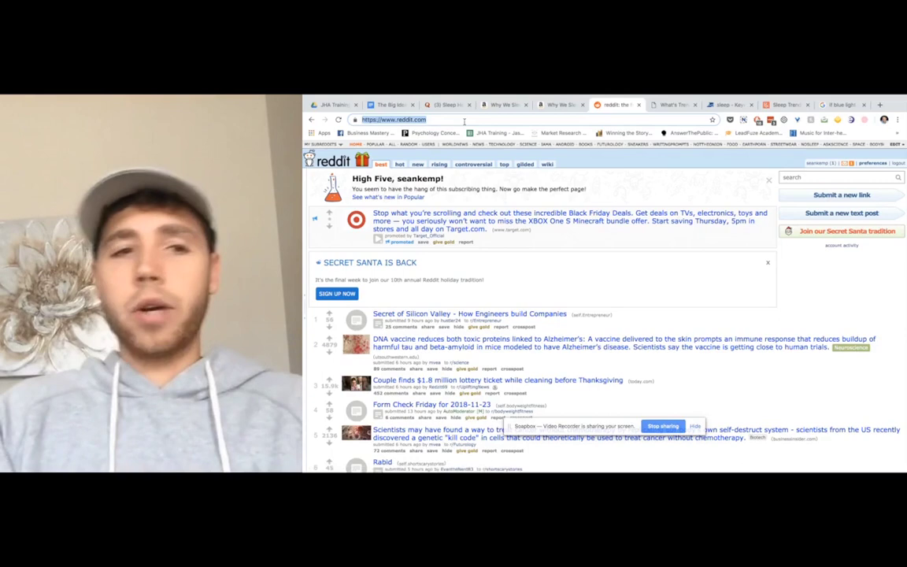
{"action": "key", "text": "Return"}
{"action": "key", "text": "ctrl+shift+Left"}
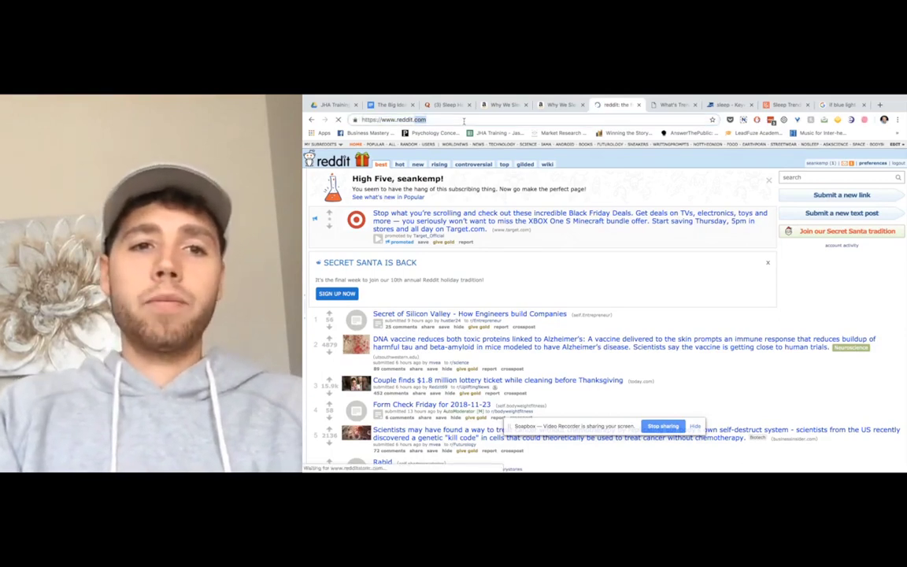
{"action": "type", "text": "google"}
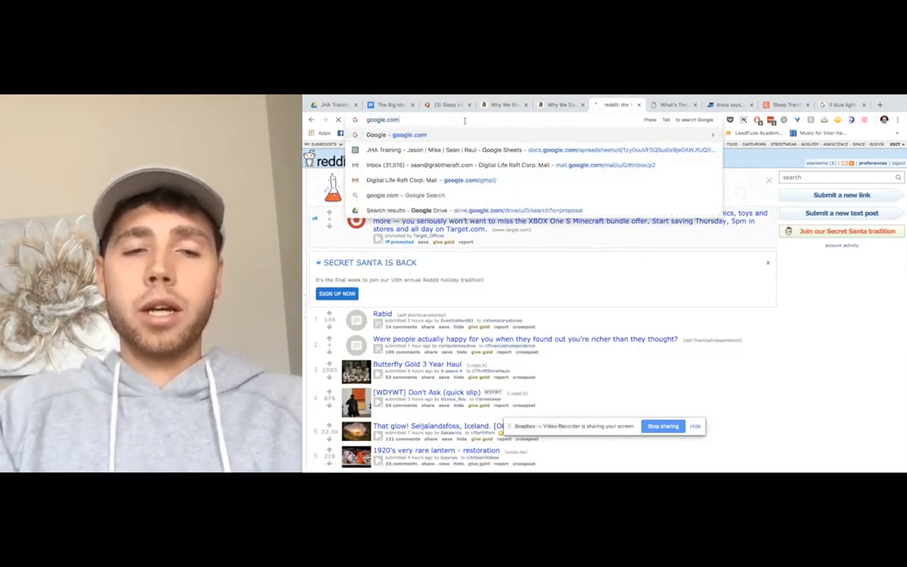
{"action": "key", "text": "Return"}
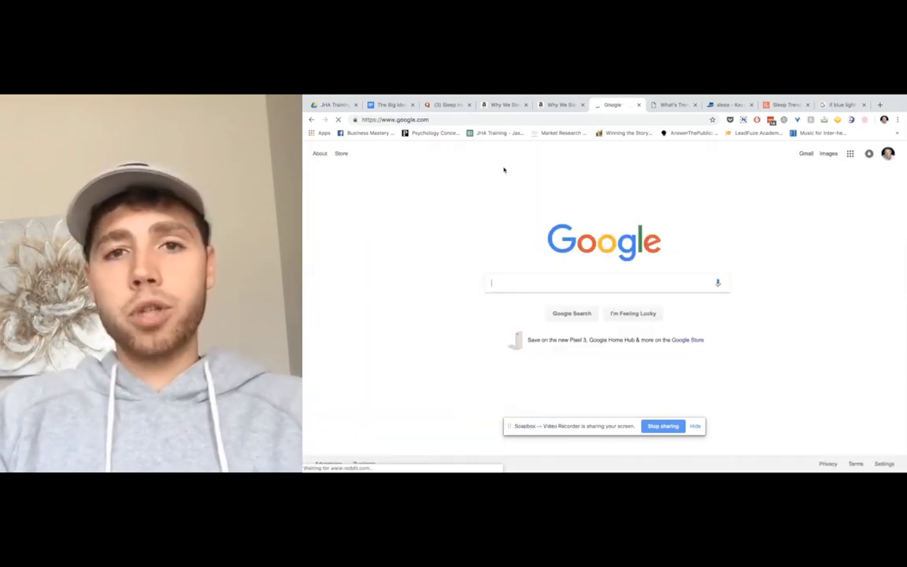
{"action": "type", "text": "site:"}
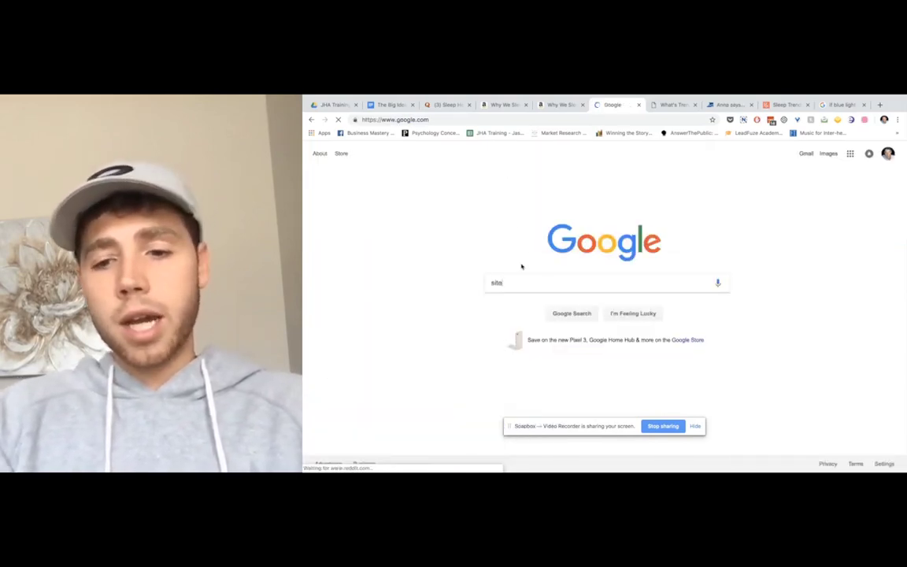
{"action": "type", "text": "redd"}
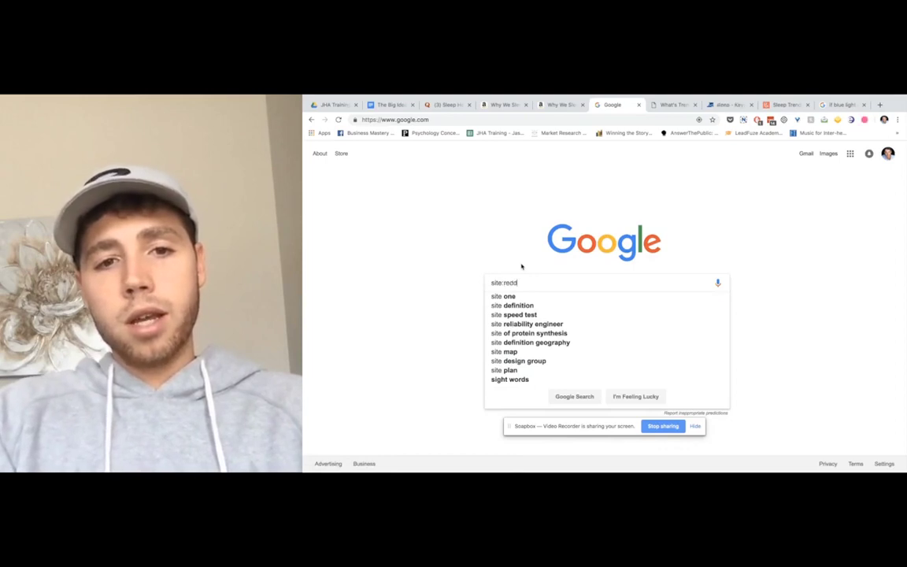
{"action": "type", "text": "it.com"}
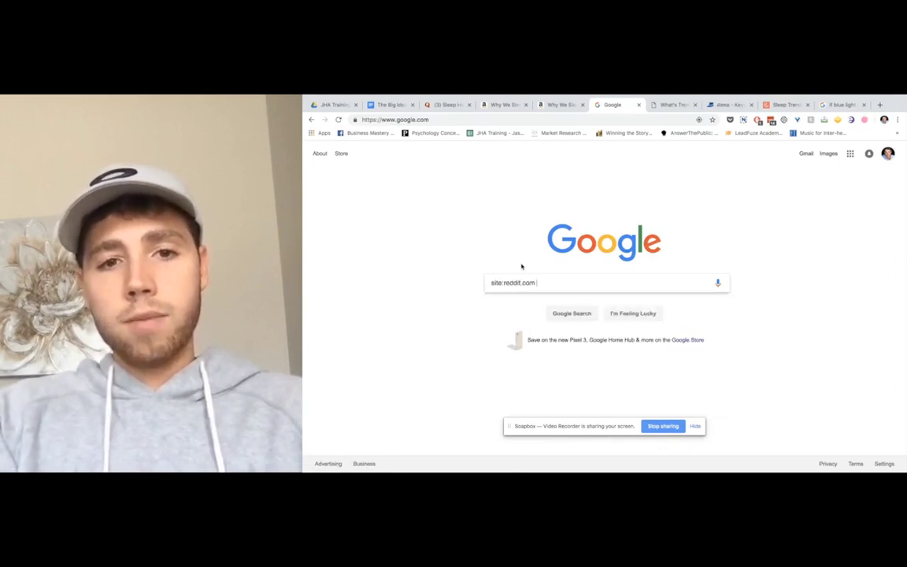
{"action": "type", "text": " \"slee"}
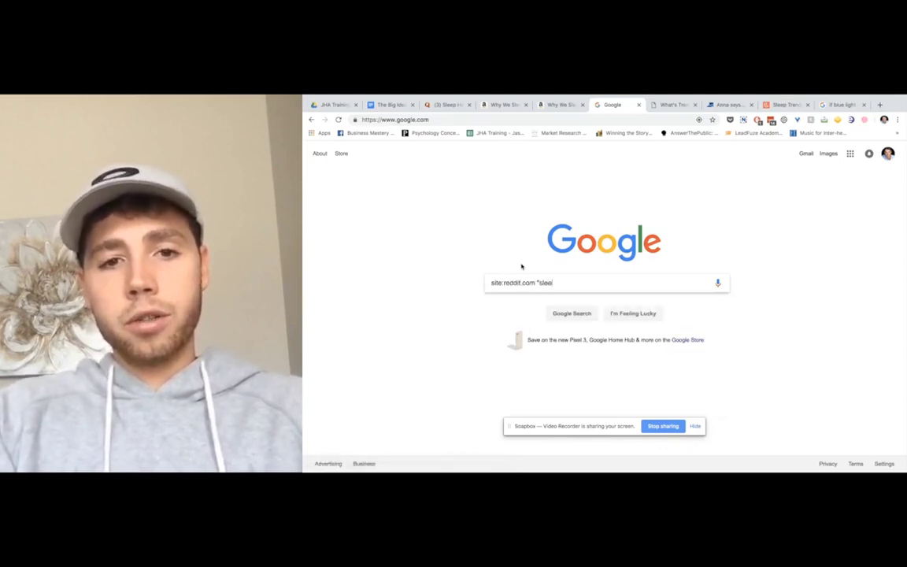
{"action": "type", "text": "p\""}
{"action": "key", "text": "Return"}
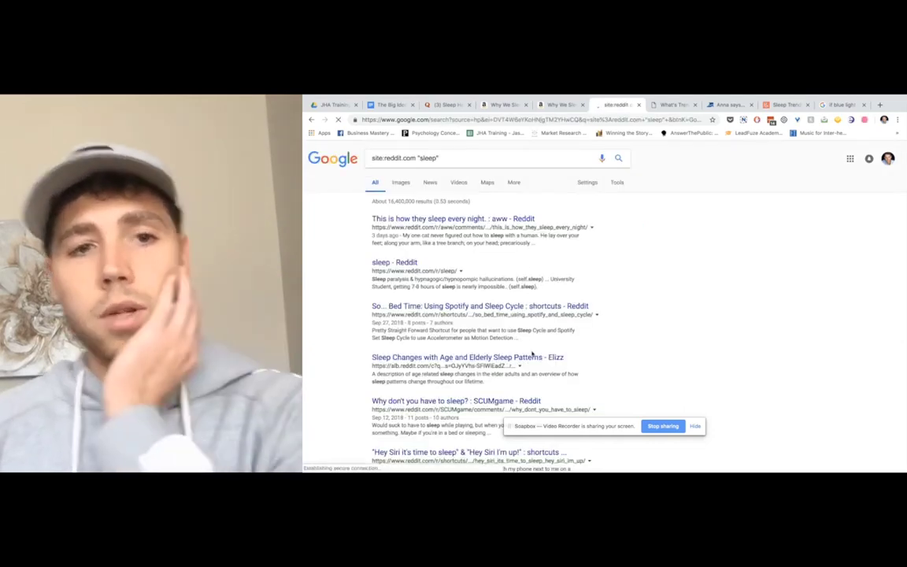
- Skim the reddit sleep threads in the results, then return to The Big Idea document
{"action": "scroll", "coordinate": [532, 354], "scroll_direction": "down", "scroll_amount": 1}
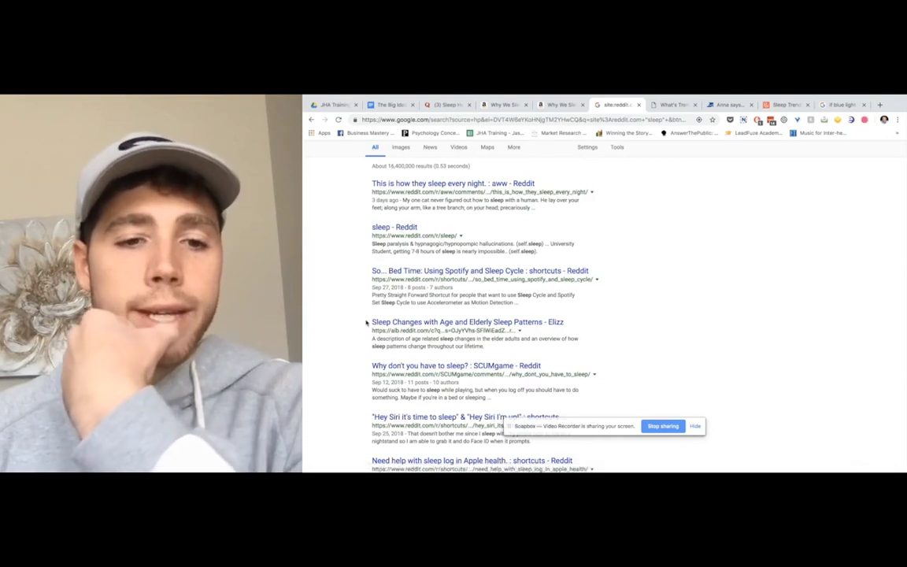
{"action": "scroll", "coordinate": [366, 322], "scroll_direction": "down", "scroll_amount": 1}
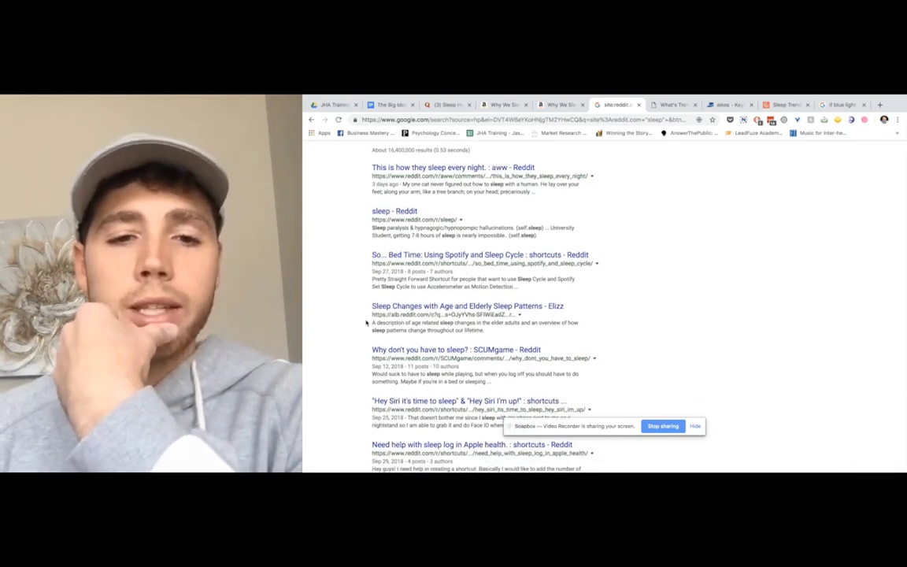
{"action": "scroll", "coordinate": [366, 322], "scroll_direction": "down", "scroll_amount": 1}
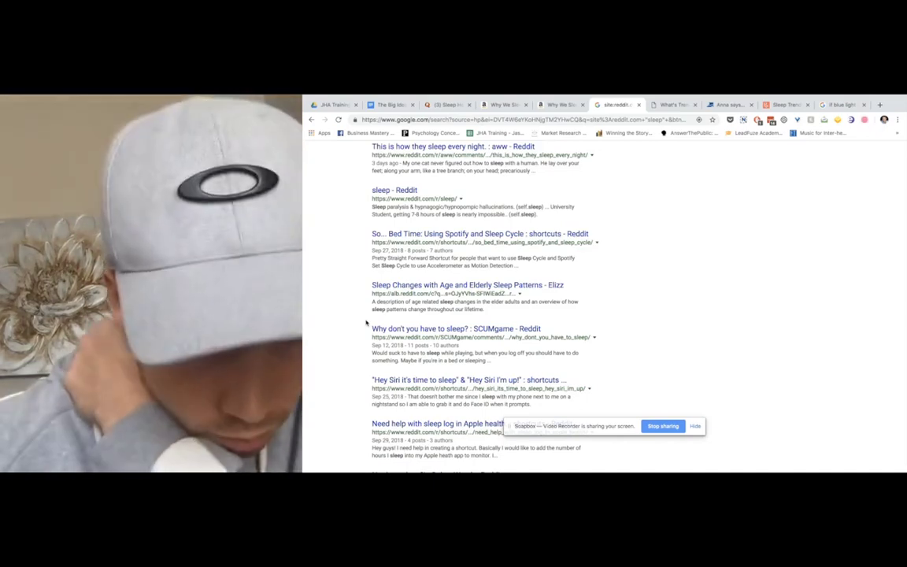
{"action": "scroll", "coordinate": [366, 322], "scroll_direction": "up", "scroll_amount": 2}
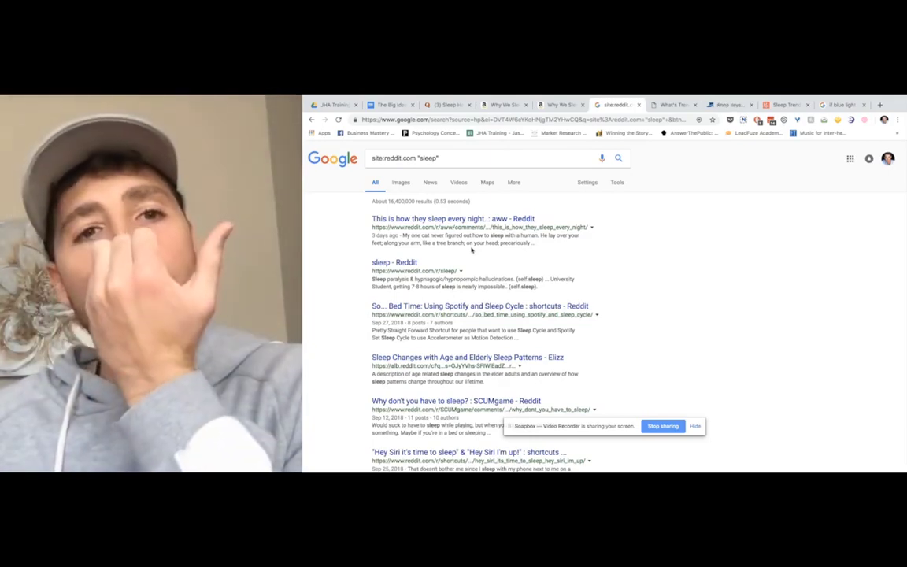
{"action": "left_click", "coordinate": [391, 106]}
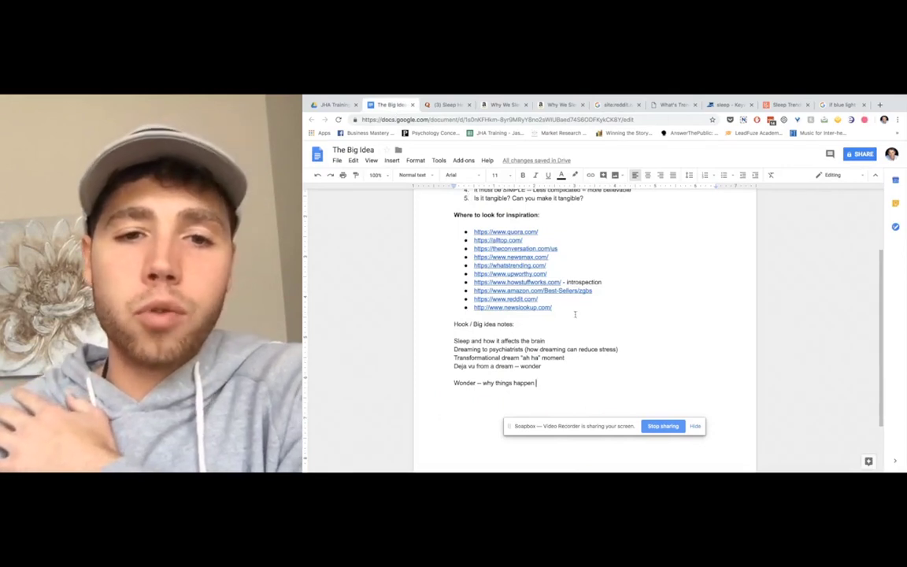
- Start a 'Rule of 3:' list with Amazon bestsellers, Subreddits and Questions (pillars)
{"action": "key", "text": "Return"}
{"action": "key", "text": "Return"}
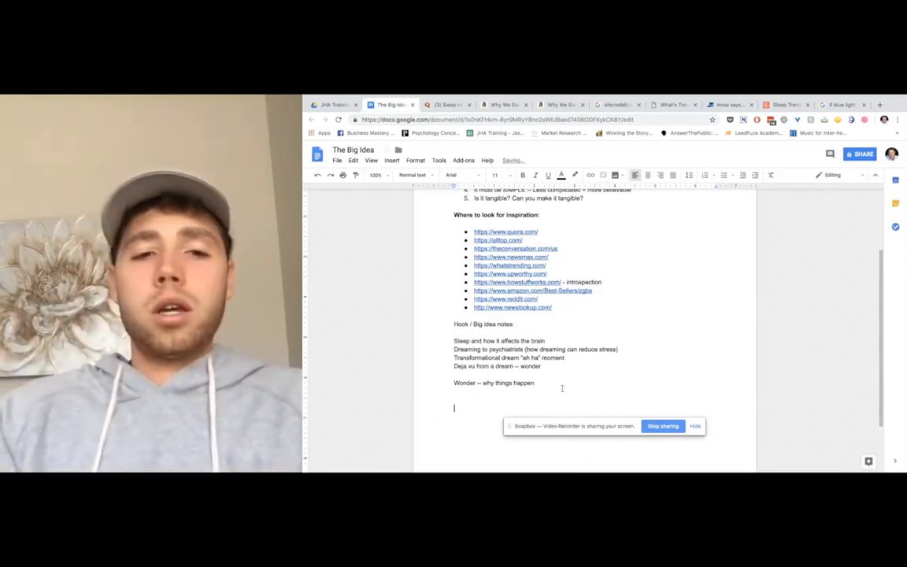
{"action": "scroll", "coordinate": [562, 387], "scroll_direction": "down", "scroll_amount": 2}
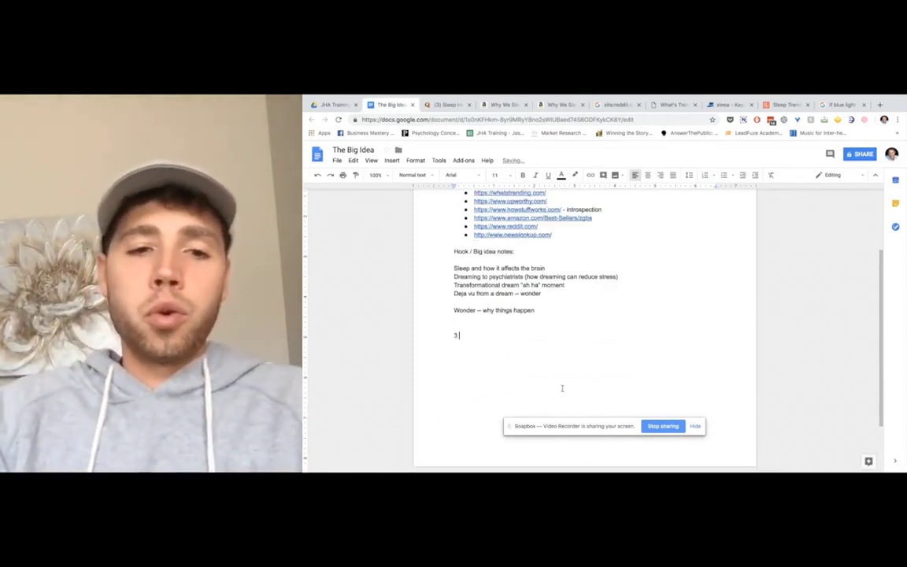
{"action": "type", "text": "Rule "}
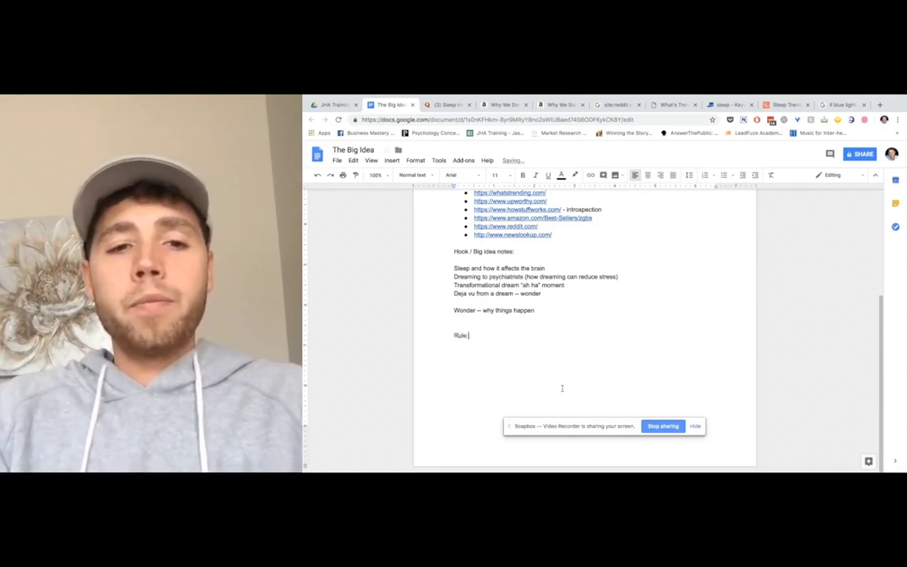
{"action": "type", "text": "of 3: "}
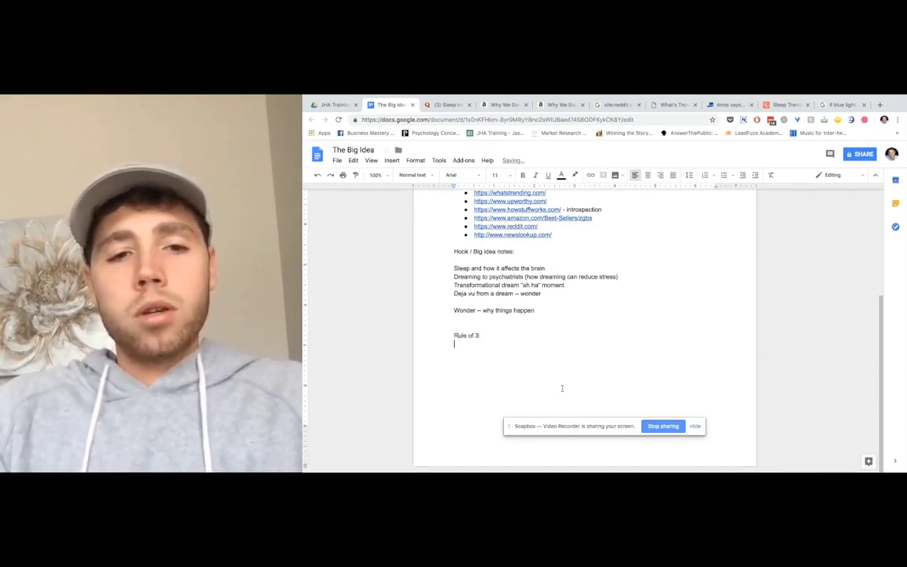
{"action": "type", "text": "Ami"}
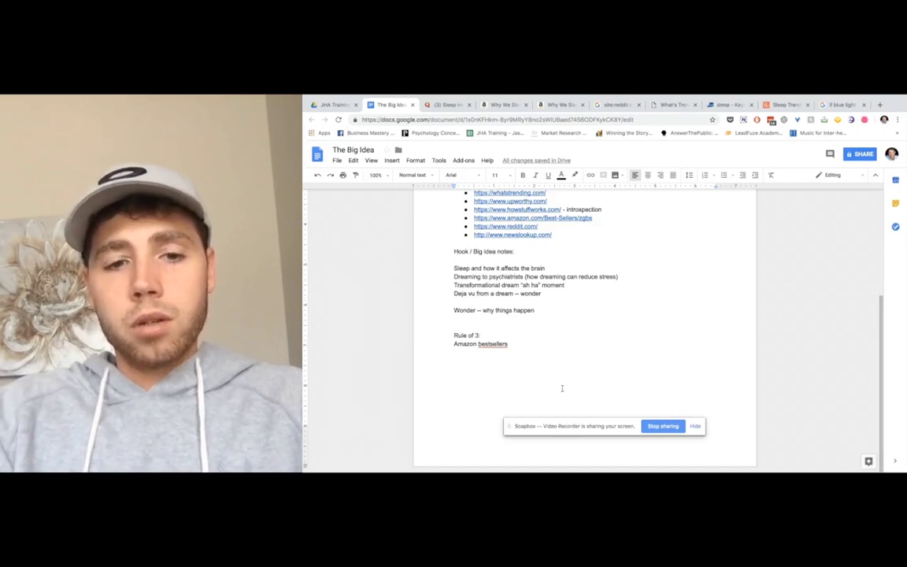
{"action": "key", "text": "Return"}
{"action": "type", "text": "Subreddits"}
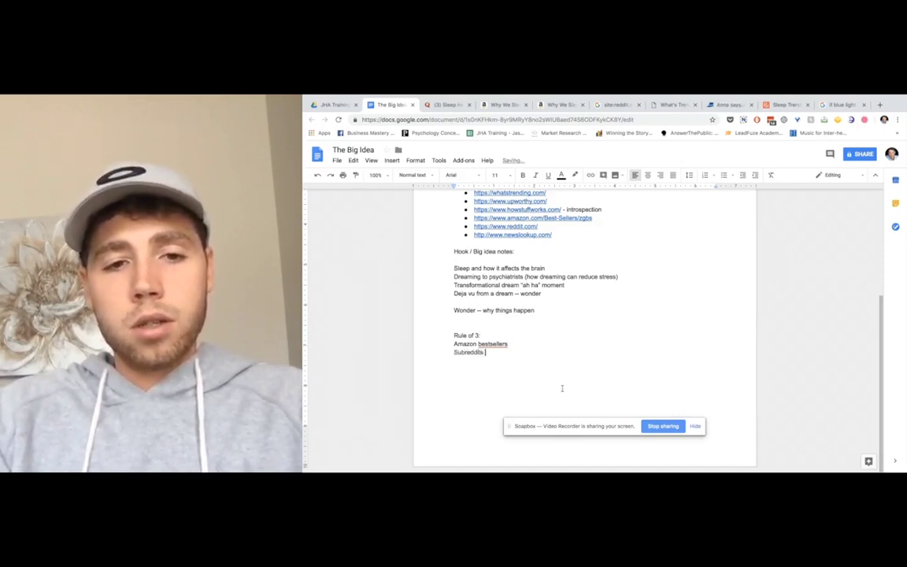
{"action": "key", "text": "Return"}
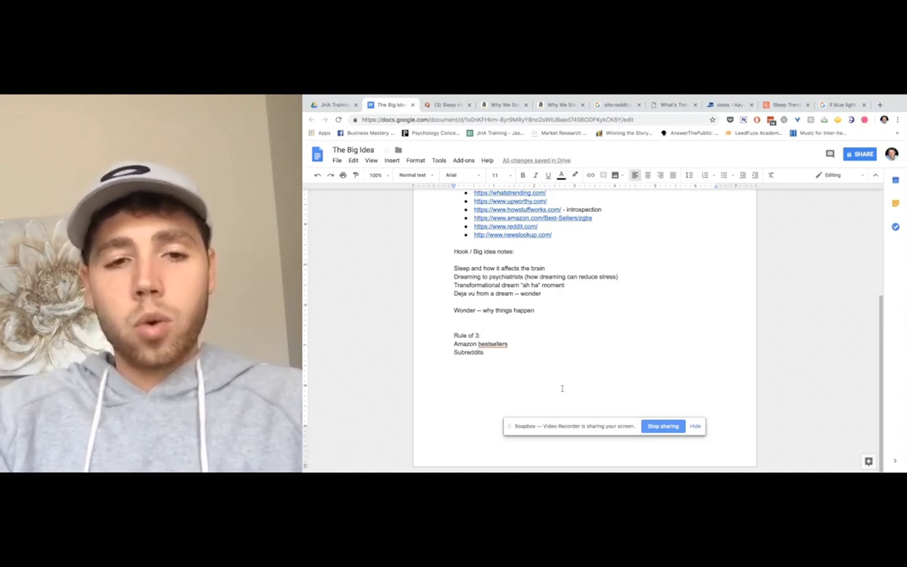
{"action": "type", "text": "Q"}
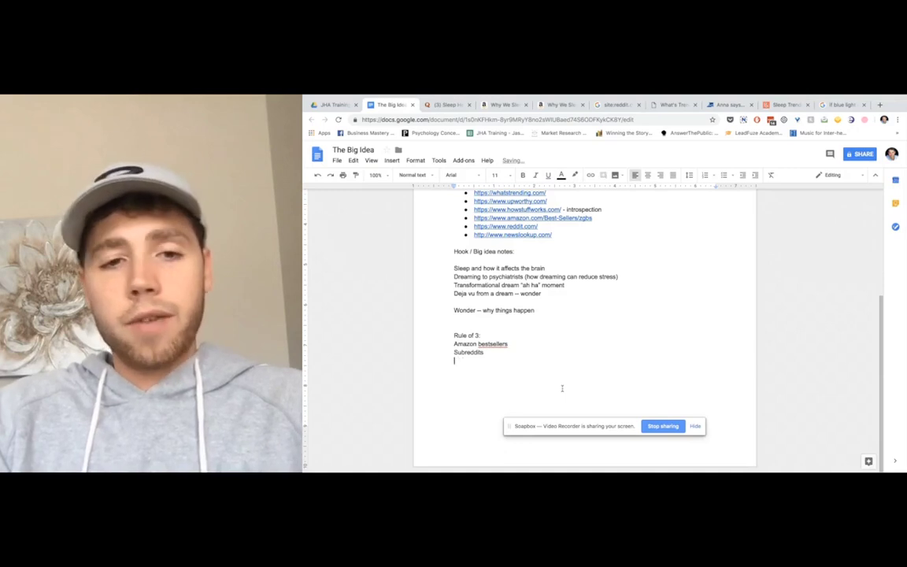
{"action": "type", "text": "uest"}
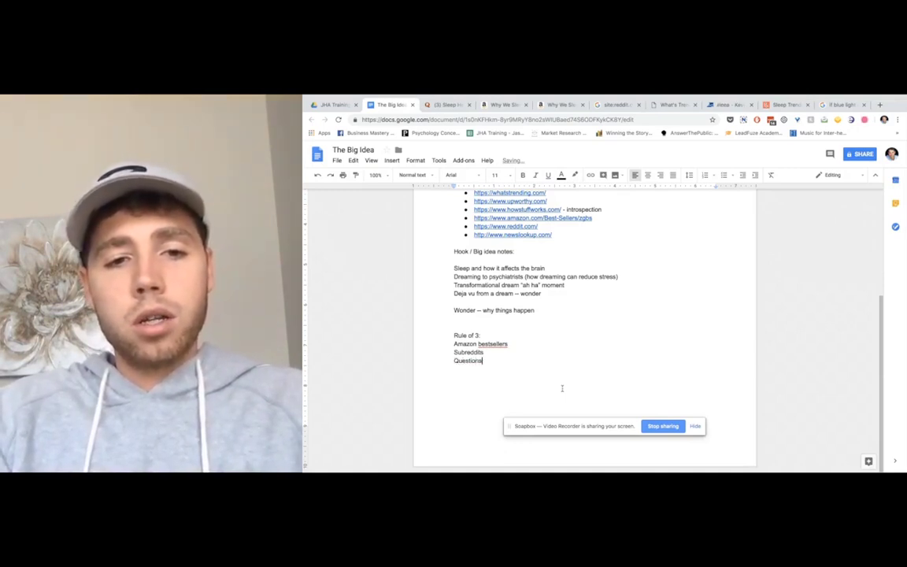
{"action": "type", "text": "ions (pillar"}
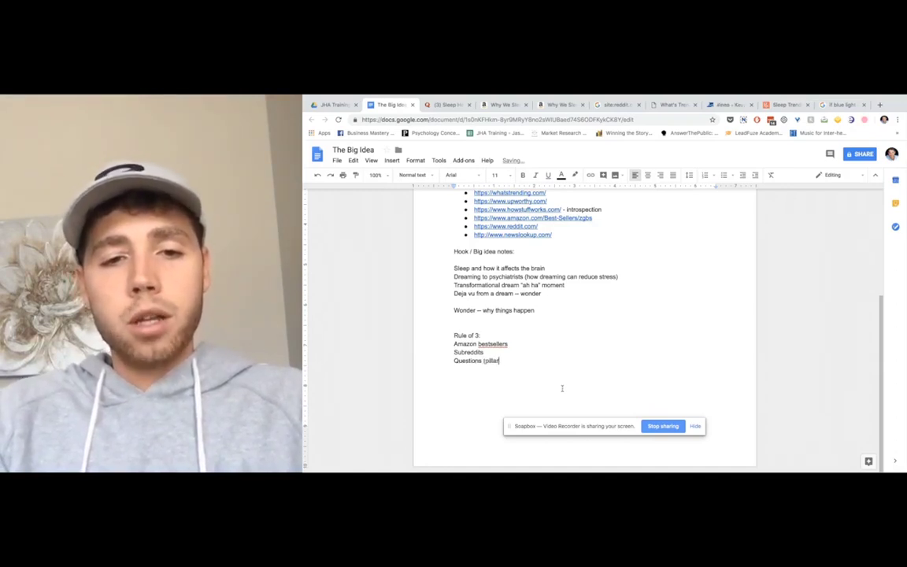
{"action": "type", "text": "s)"}
{"action": "key", "text": "Return"}
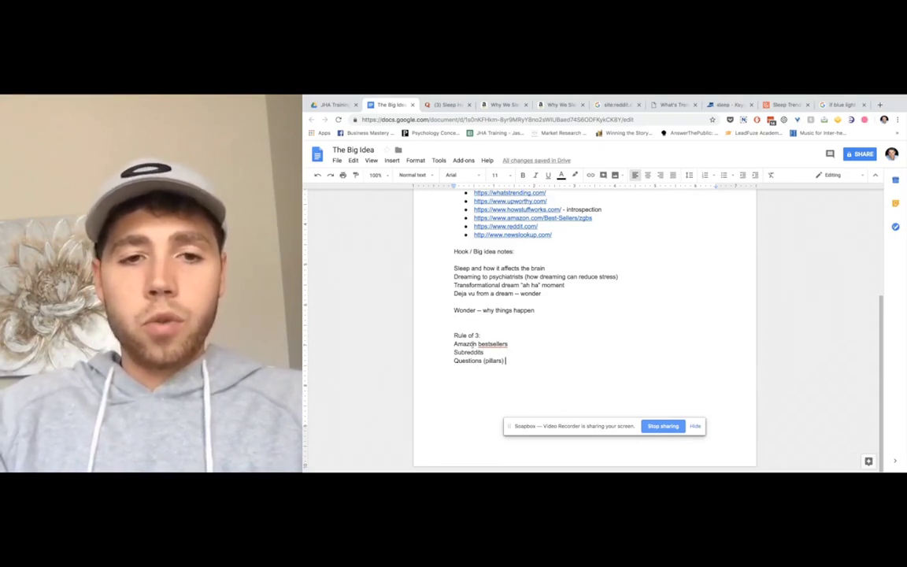
- Move 'Questions (pillars)' to the top of the list under 'Rule of 3:' and add 'Authority blogs'
{"action": "left_click_drag", "start_coordinate": [516, 362], "coordinate": [427, 363]}
{"action": "key", "text": "ctrl+c"}
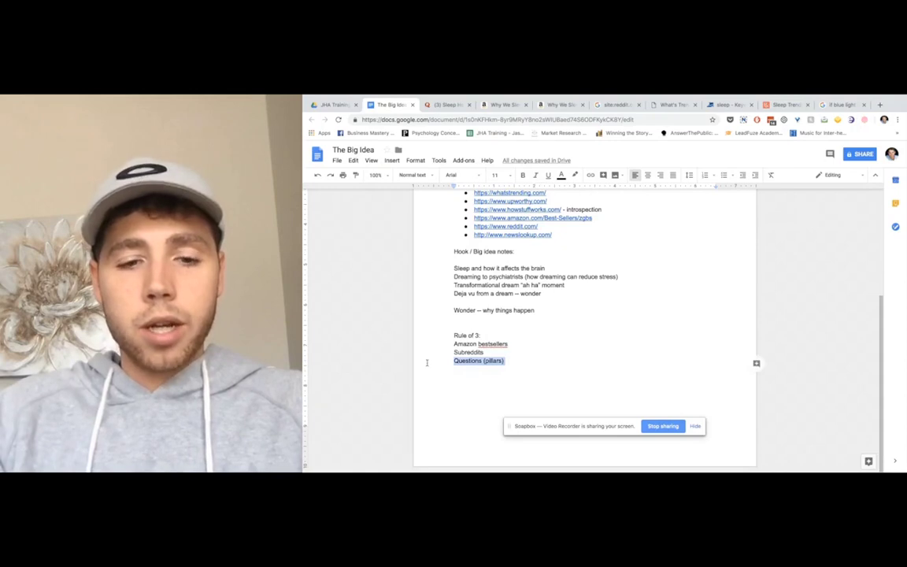
{"action": "key", "text": "BackSpace"}
{"action": "left_click", "coordinate": [491, 336]}
{"action": "key", "text": "Return"}
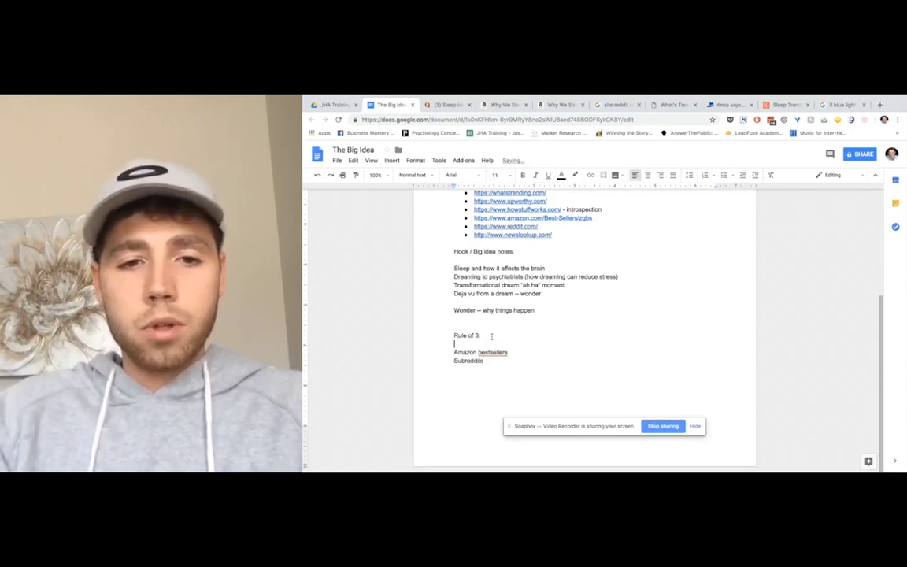
{"action": "key", "text": "ctrl+v"}
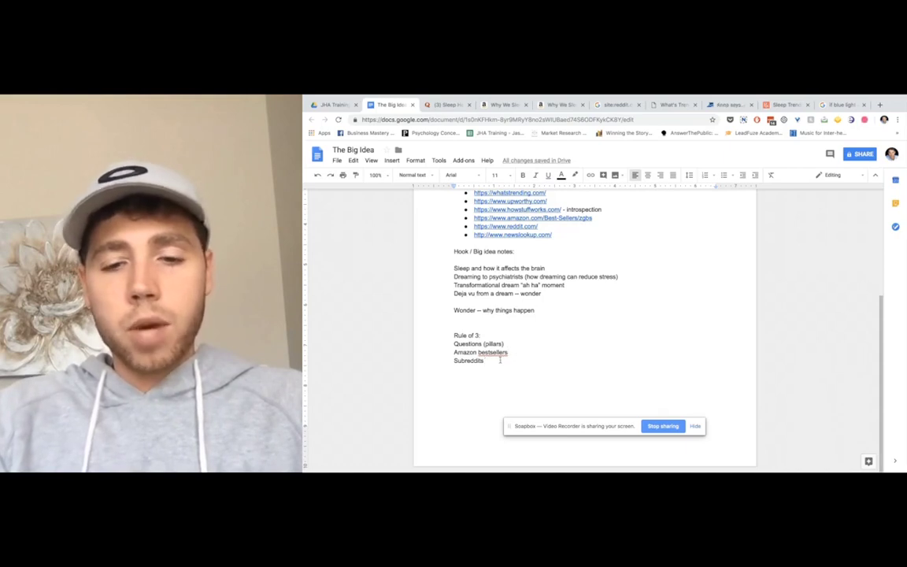
{"action": "key", "text": "Return"}
{"action": "type", "text": "Au"}
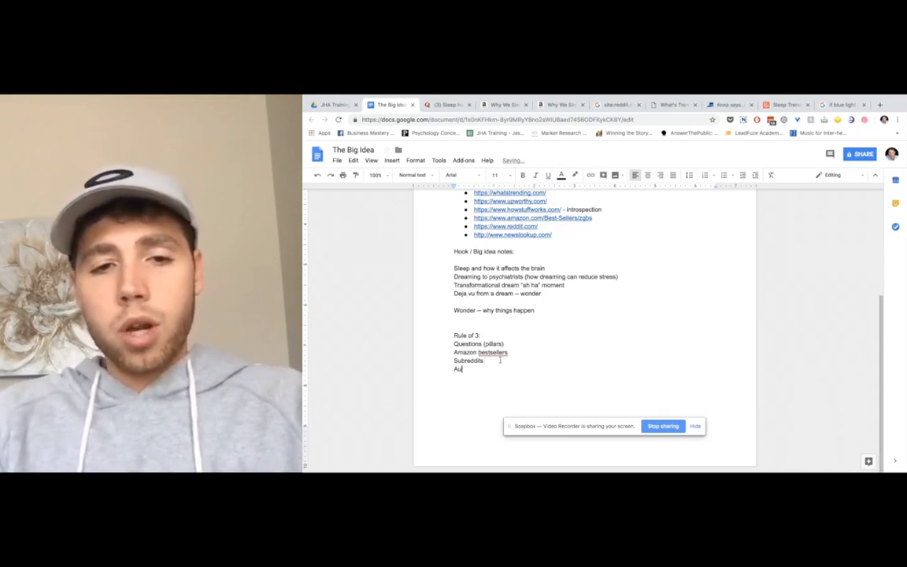
{"action": "type", "text": "thority blogs"}
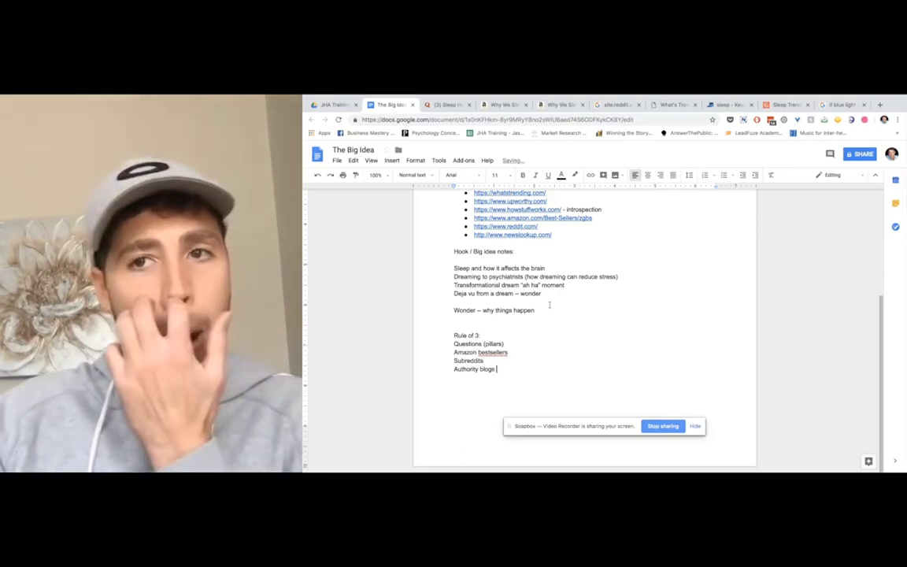
{"action": "left_click", "coordinate": [725, 105]}
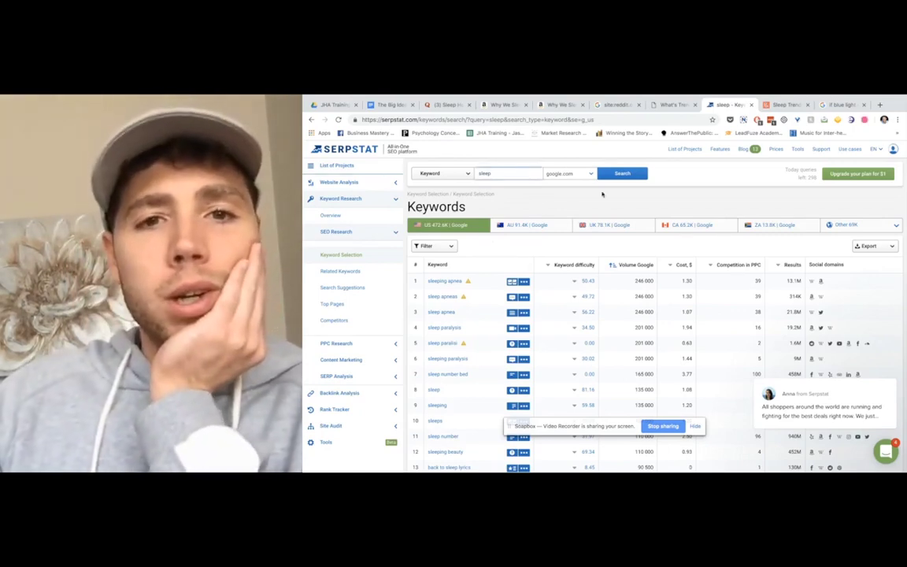
- Scan the Serpstat keyword table for 'sleep' and open its Top Pages report
{"action": "scroll", "coordinate": [563, 205], "scroll_direction": "down", "scroll_amount": 3}
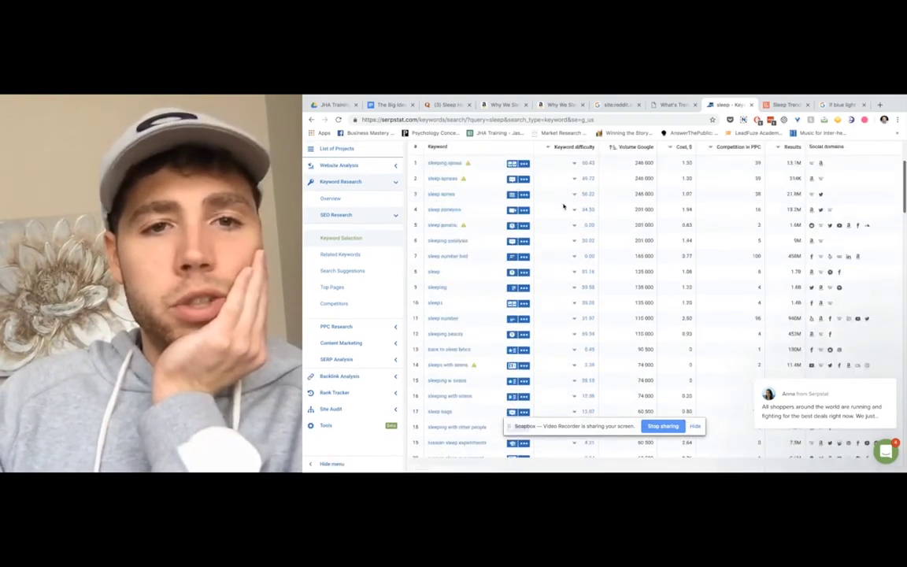
{"action": "scroll", "coordinate": [563, 206], "scroll_direction": "down", "scroll_amount": 15}
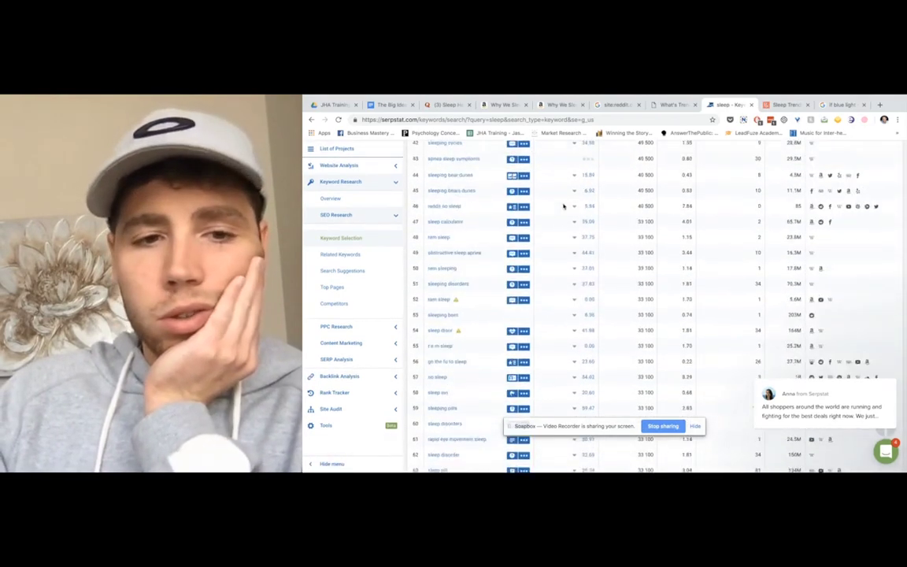
{"action": "scroll", "coordinate": [563, 205], "scroll_direction": "up", "scroll_amount": 15}
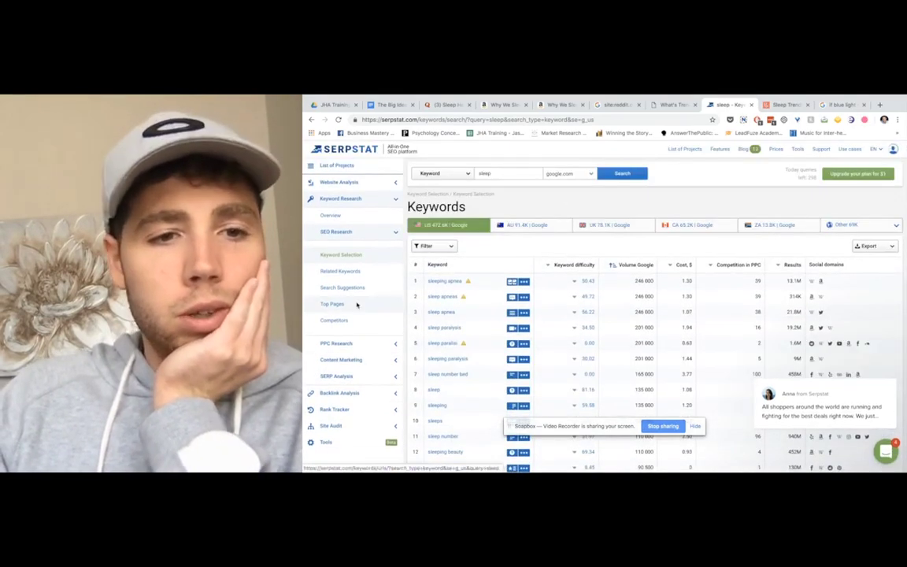
{"action": "left_click", "coordinate": [357, 304]}
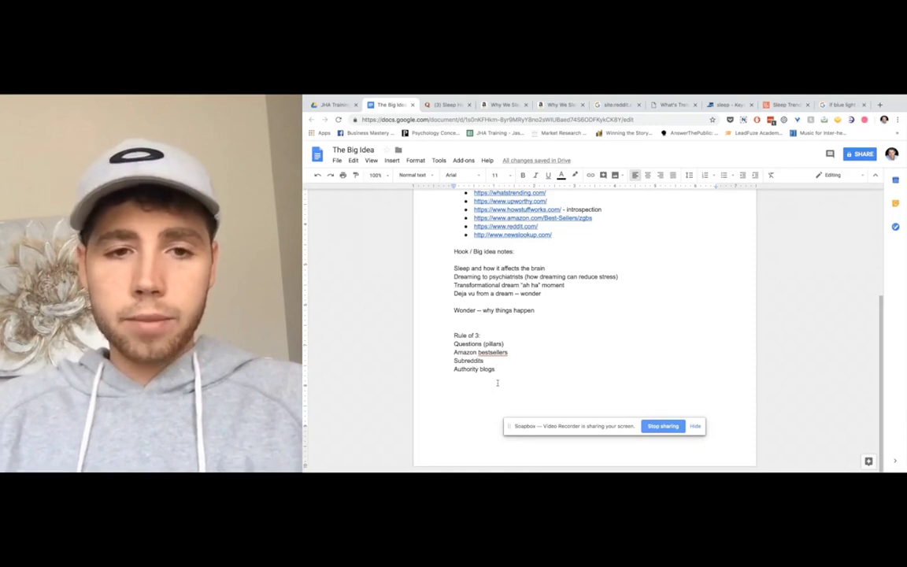
- Append 'Authorities (Instagram search)' and 'Top shared blogs/ news on topic' to the Rule of 3 list
{"action": "key", "text": "Return"}
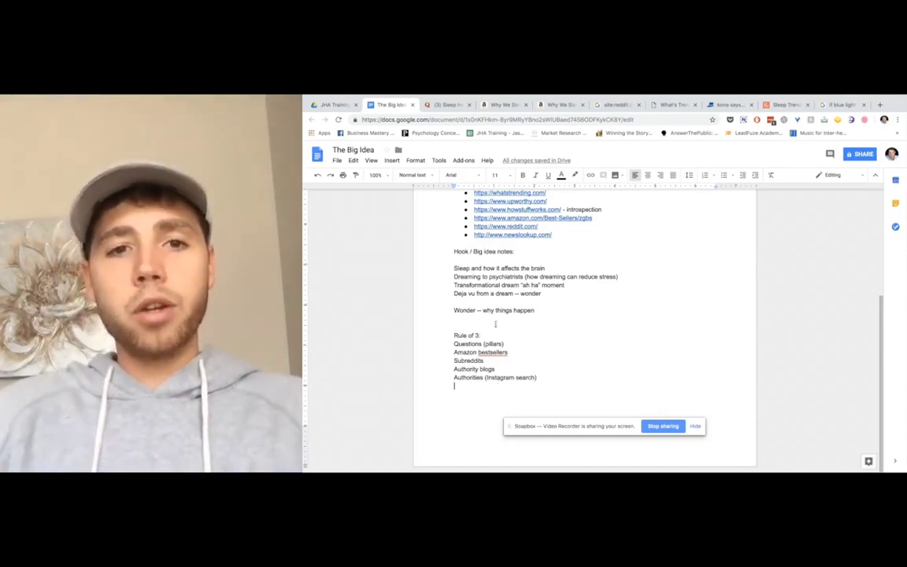
{"action": "scroll", "coordinate": [497, 383], "scroll_direction": "up", "scroll_amount": 2}
{"action": "scroll", "coordinate": [498, 306], "scroll_direction": "down", "scroll_amount": 2}
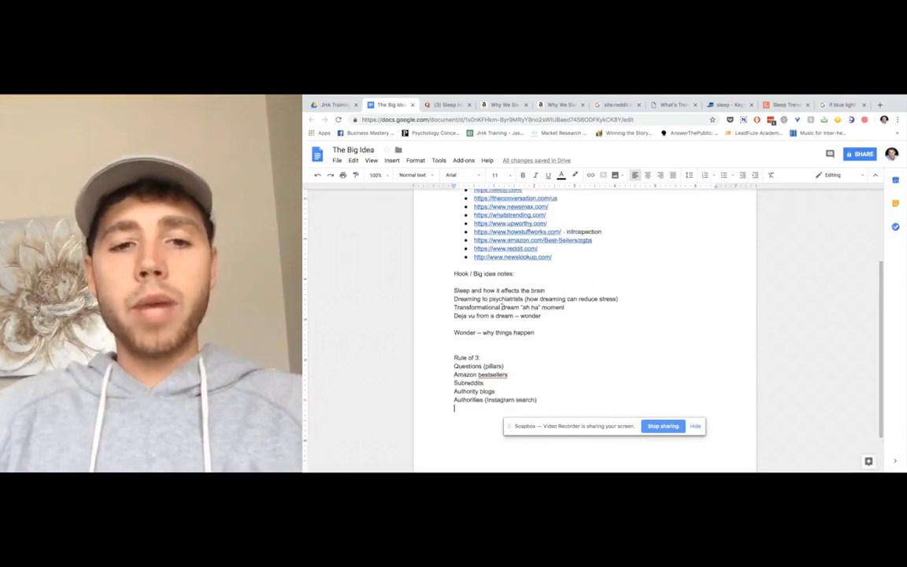
{"action": "key", "text": "Return"}
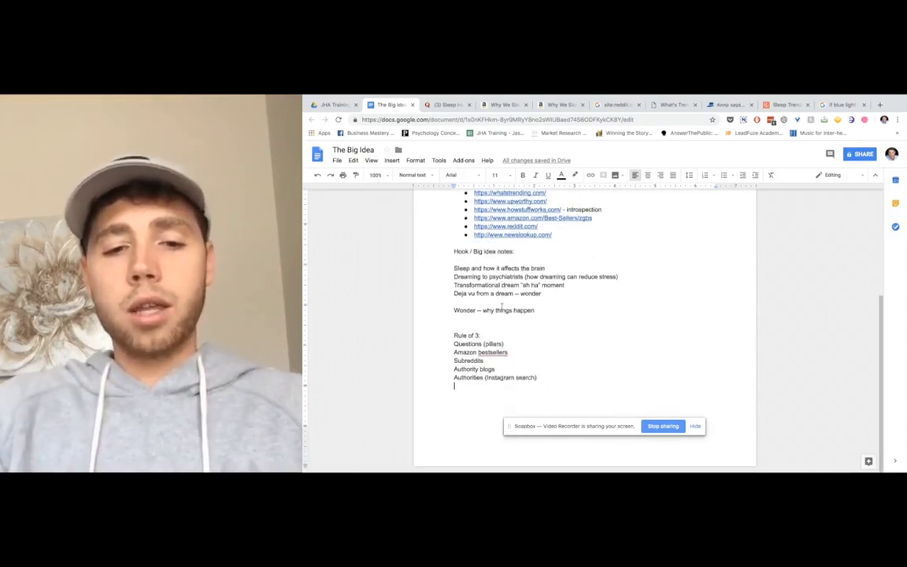
{"action": "type", "text": "Topi"}
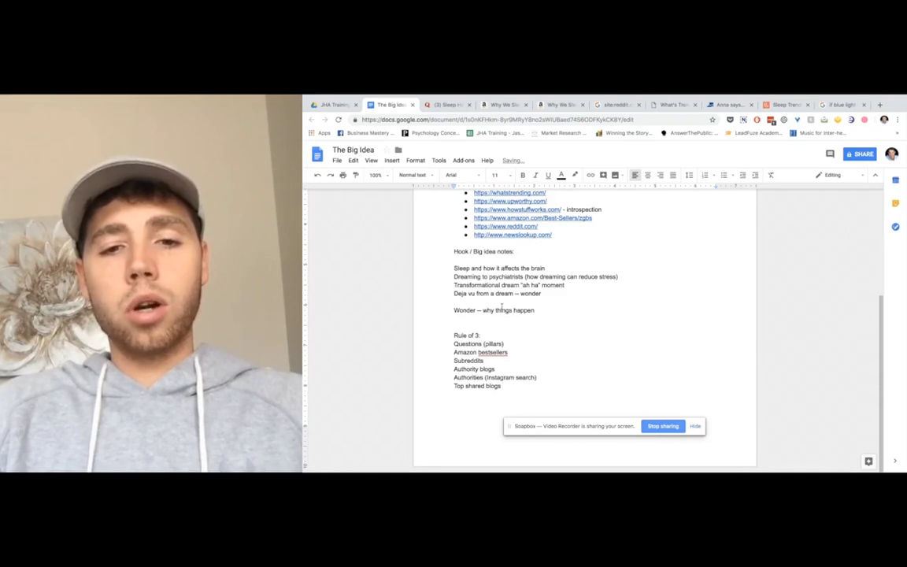
{"action": "type", "text": "/ news"}
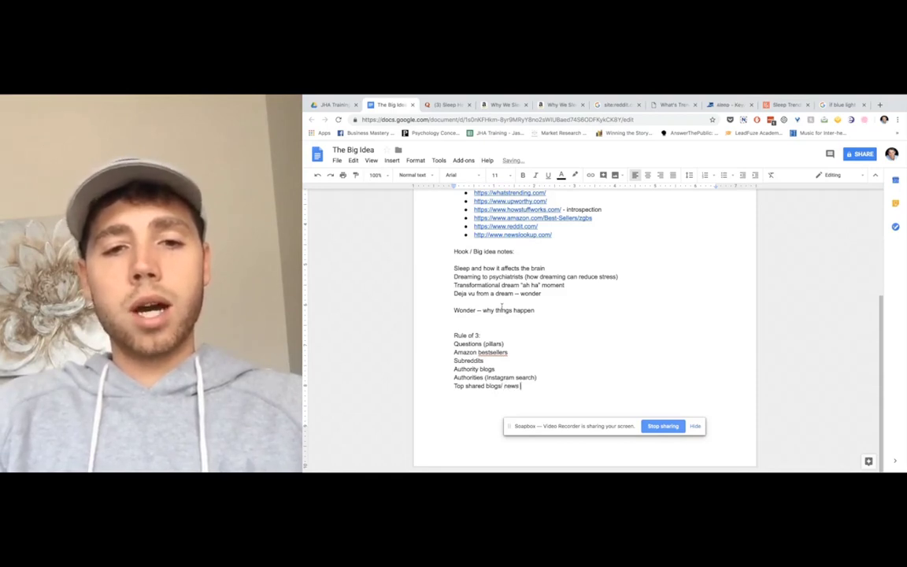
{"action": "type", "text": " on topic"}
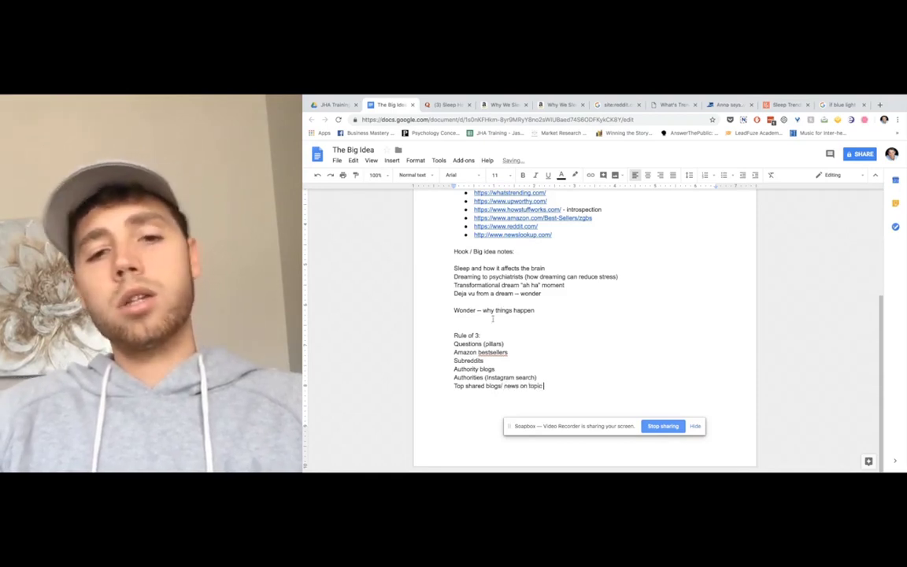
{"action": "scroll", "coordinate": [488, 373], "scroll_direction": "up", "scroll_amount": 2}
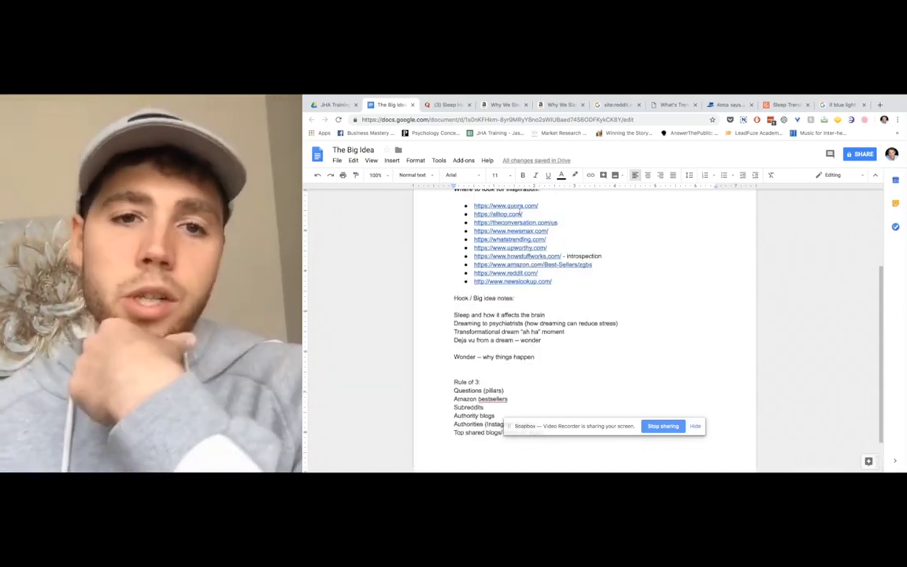
- Open alltop.com in a new tab and go to its popular Health sites page
{"action": "left_click", "coordinate": [515, 214]}
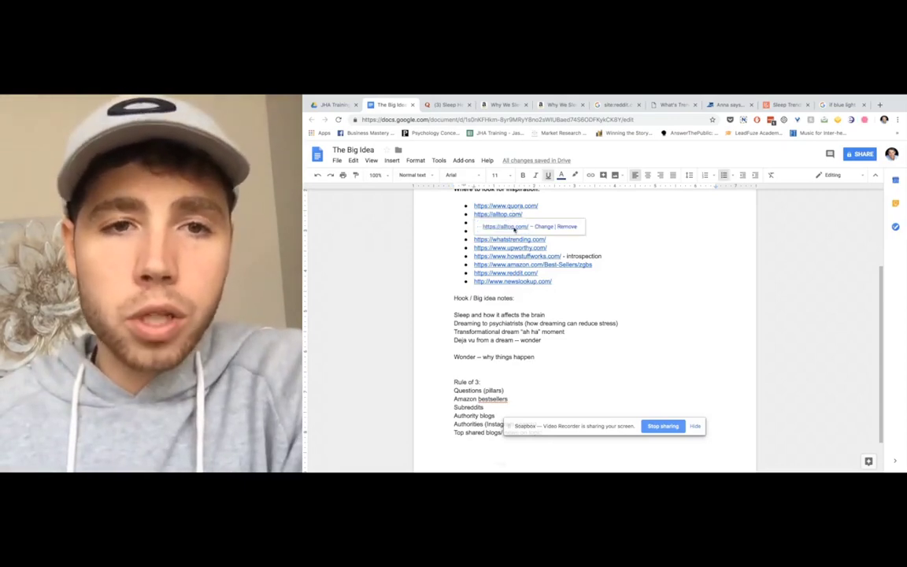
{"action": "left_click", "coordinate": [515, 228]}
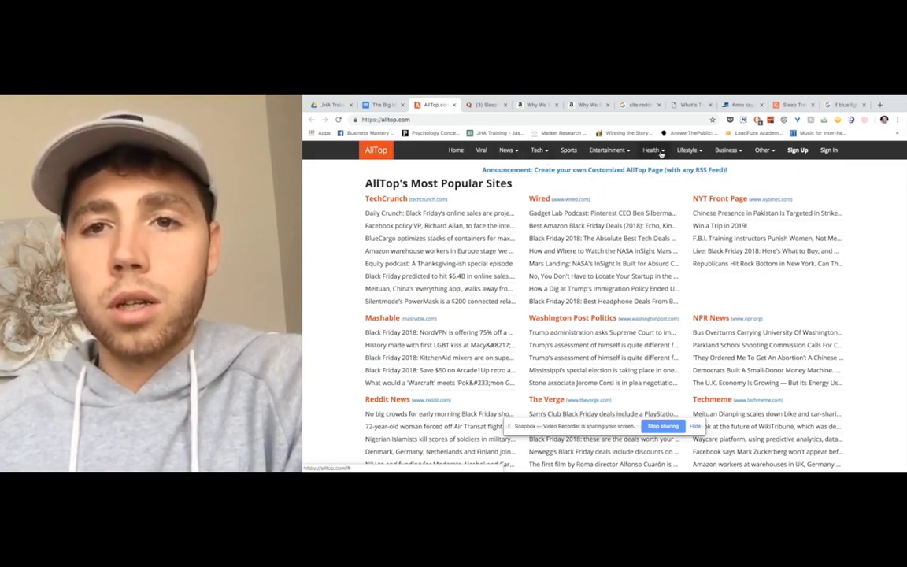
{"action": "left_click", "coordinate": [734, 151]}
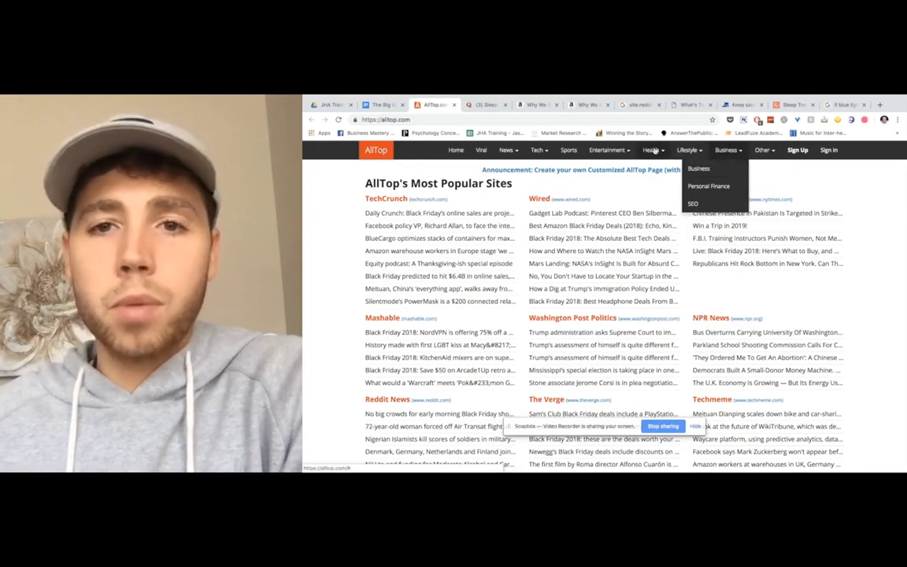
{"action": "left_click", "coordinate": [654, 150]}
{"action": "left_click", "coordinate": [632, 167]}
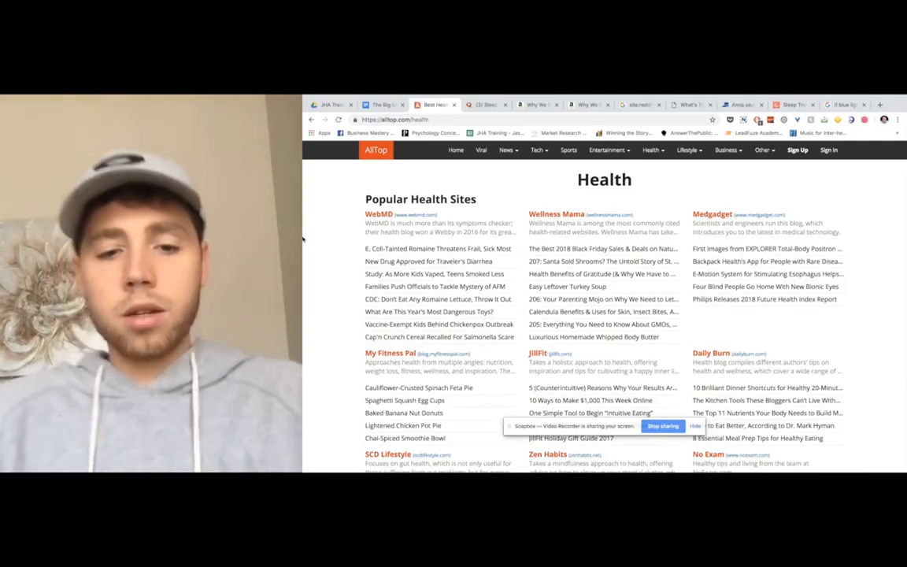
- Search the Health page for 'sl', then replace the AllTop address with google.com
{"action": "key", "text": "ctrl+f"}
{"action": "type", "text": "sleep"}
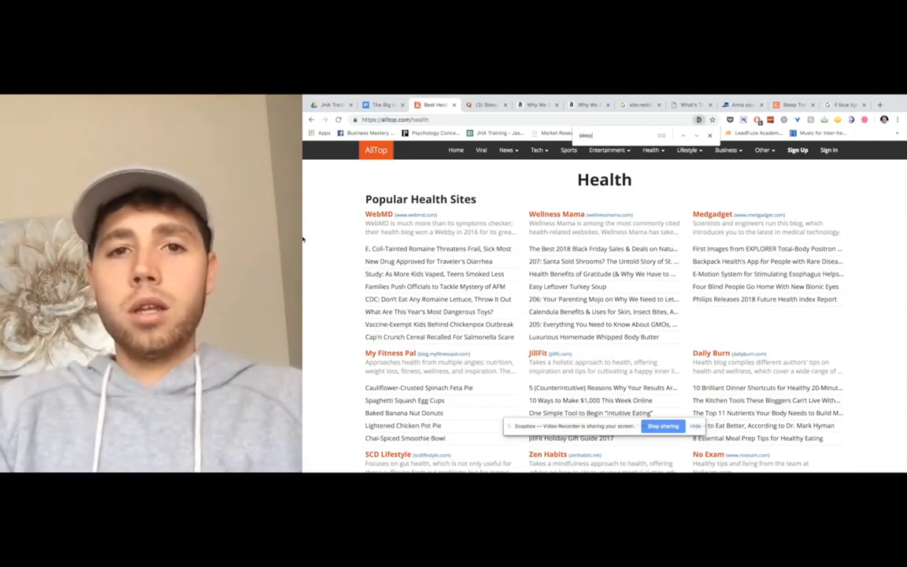
{"action": "left_click", "coordinate": [432, 121]}
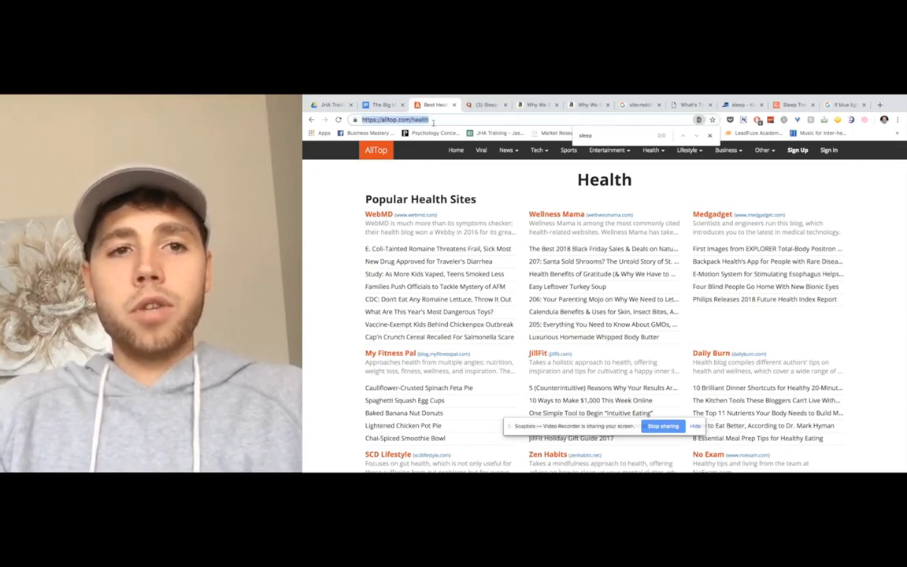
{"action": "left_click", "coordinate": [432, 120]}
{"action": "key", "text": "BackSpace"}
{"action": "key", "text": "BackSpace"}
{"action": "key", "text": "BackSpace"}
{"action": "key", "text": "BackSpace"}
{"action": "key", "text": "BackSpace"}
{"action": "key", "text": "BackSpace"}
{"action": "type", "text": "goog"}
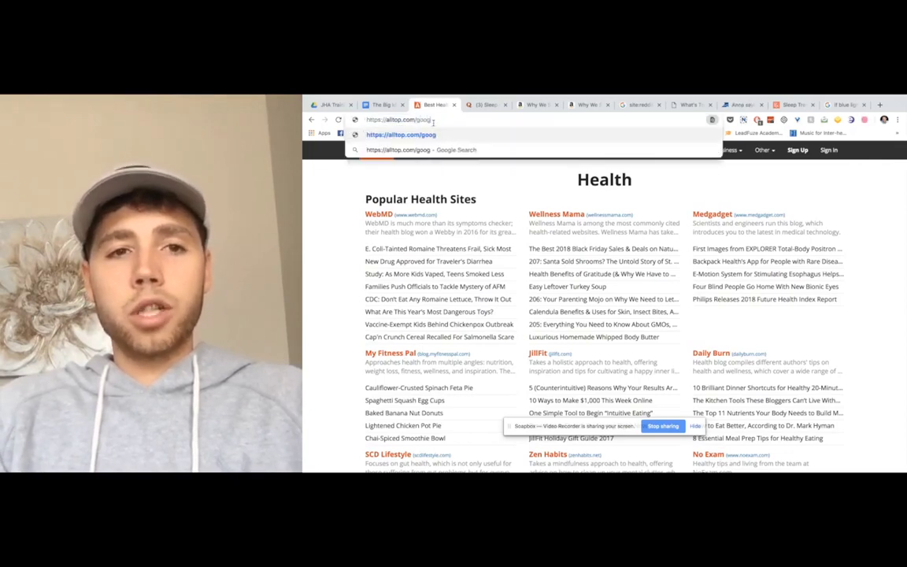
{"action": "double_click", "coordinate": [432, 121]}
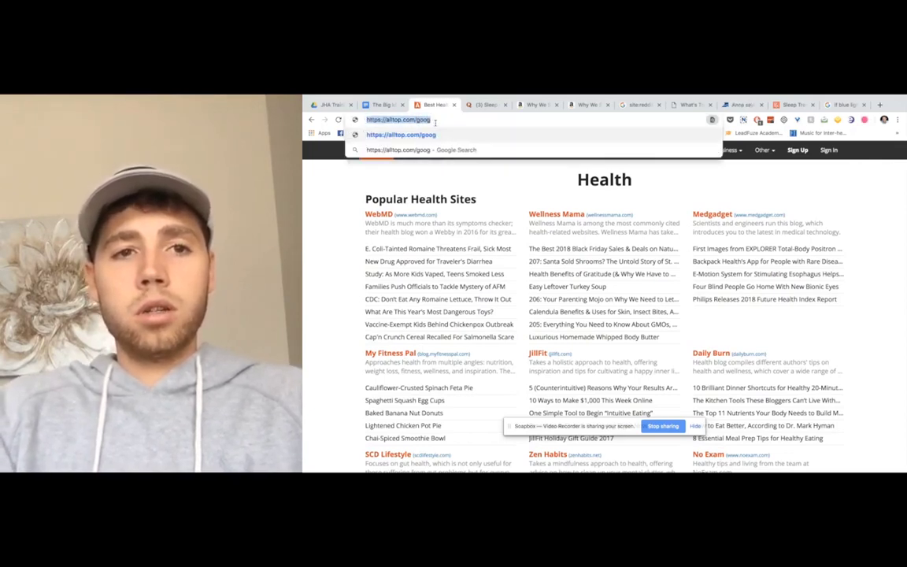
{"action": "triple_click", "coordinate": [435, 121]}
{"action": "type", "text": "google.com"}
{"action": "key", "text": "Return"}
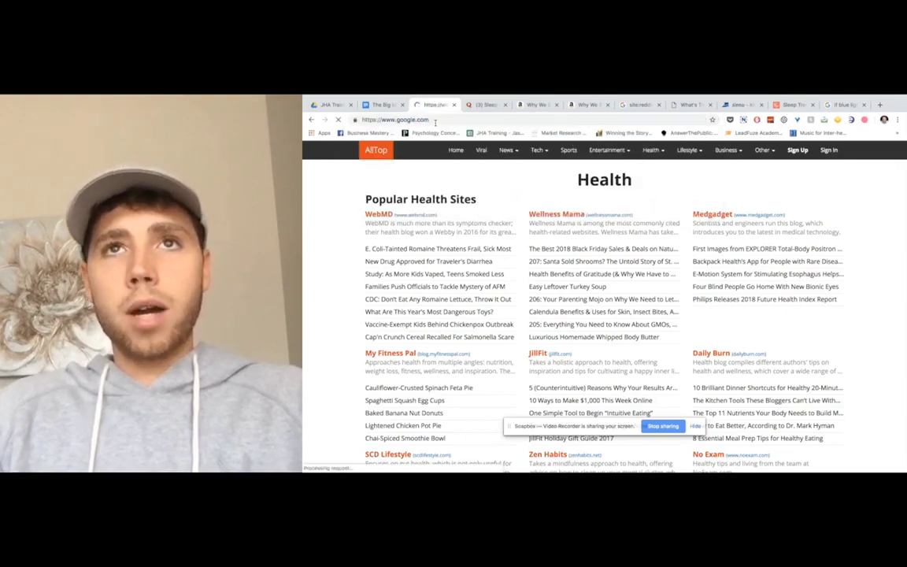
- Make the 'Hook / Big idea notes' heading bold in The Big Idea document
{"action": "left_click", "coordinate": [380, 104]}
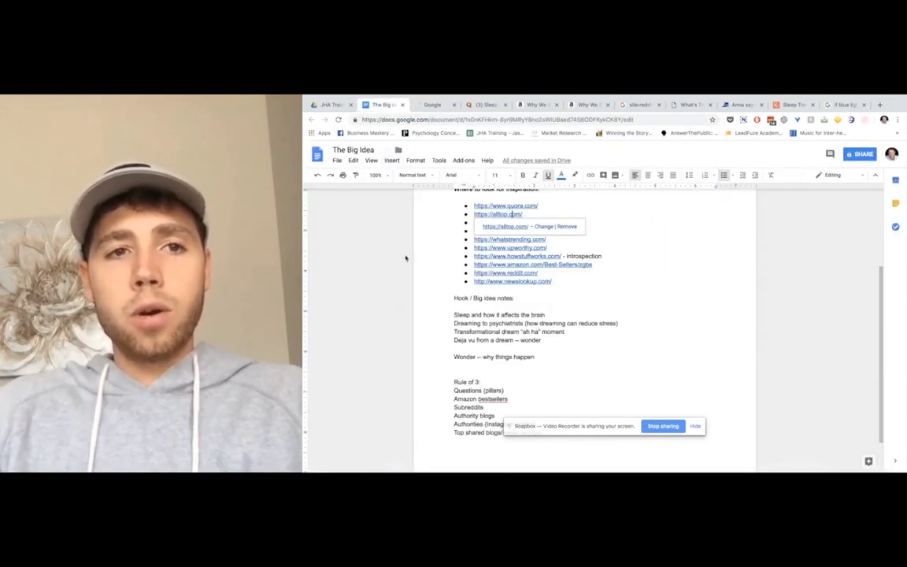
{"action": "scroll", "coordinate": [499, 330], "scroll_direction": "down", "scroll_amount": 2}
{"action": "scroll", "coordinate": [499, 330], "scroll_direction": "up", "scroll_amount": 1}
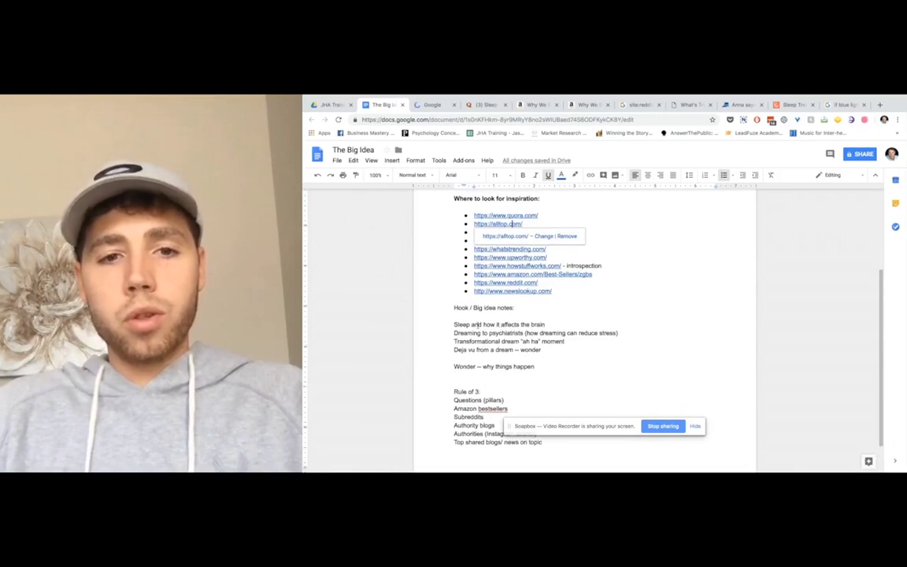
{"action": "left_click_drag", "start_coordinate": [451, 309], "coordinate": [520, 308]}
{"action": "key", "text": "ctrl+b"}
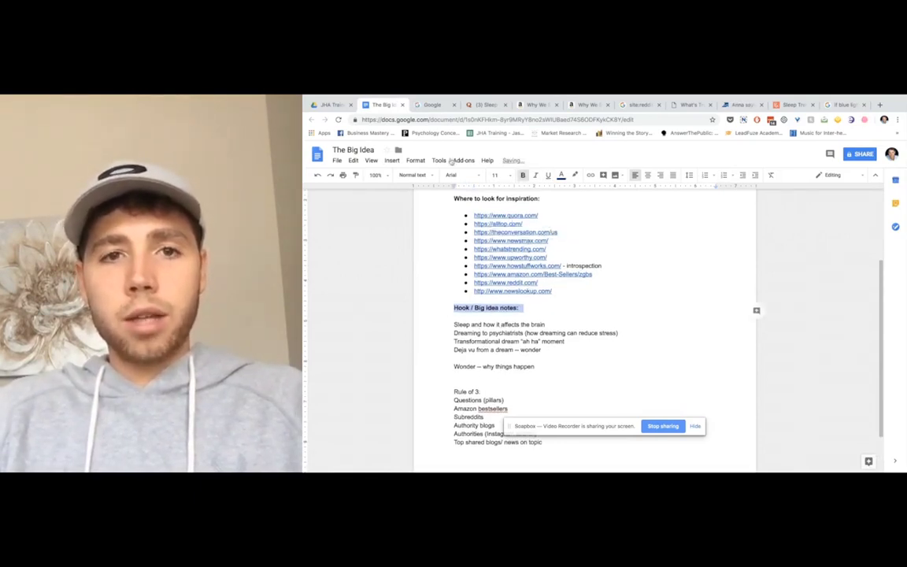
- Close the extra Google tab and search site:alltop.com "sleep" in the earlier results tab
{"action": "left_click", "coordinate": [445, 104]}
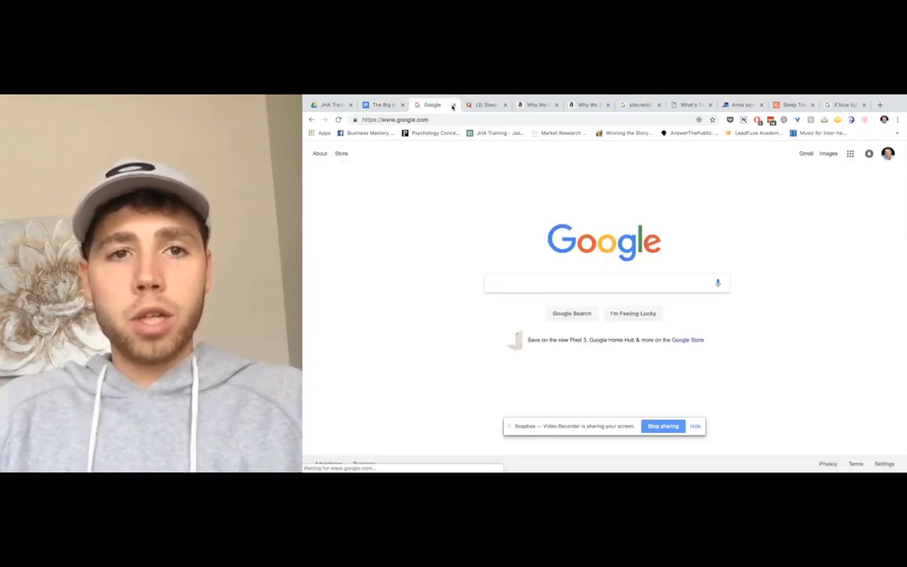
{"action": "left_click", "coordinate": [453, 105]}
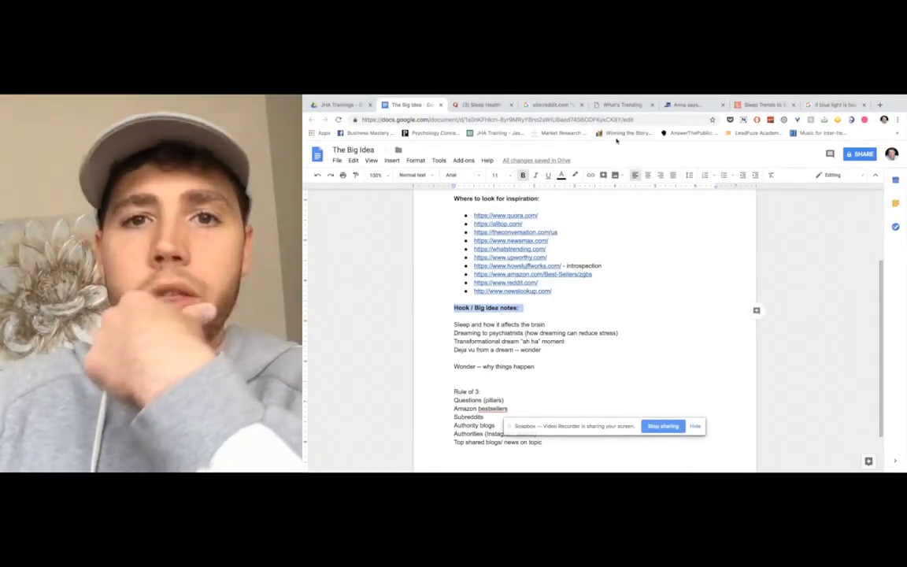
{"action": "mouse_move", "coordinate": [487, 103]}
{"action": "left_click", "coordinate": [551, 105]}
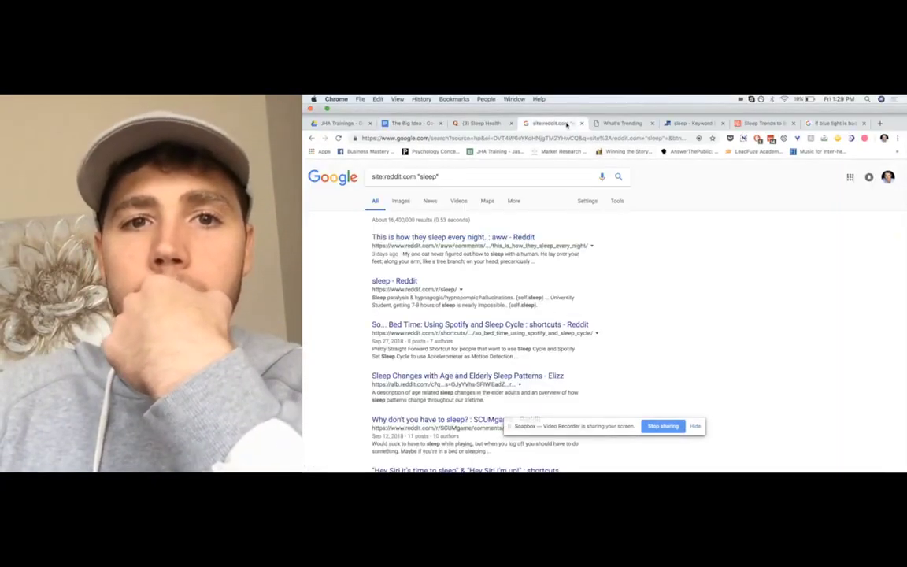
{"action": "triple_click", "coordinate": [461, 156]}
{"action": "type", "text": "sit"}
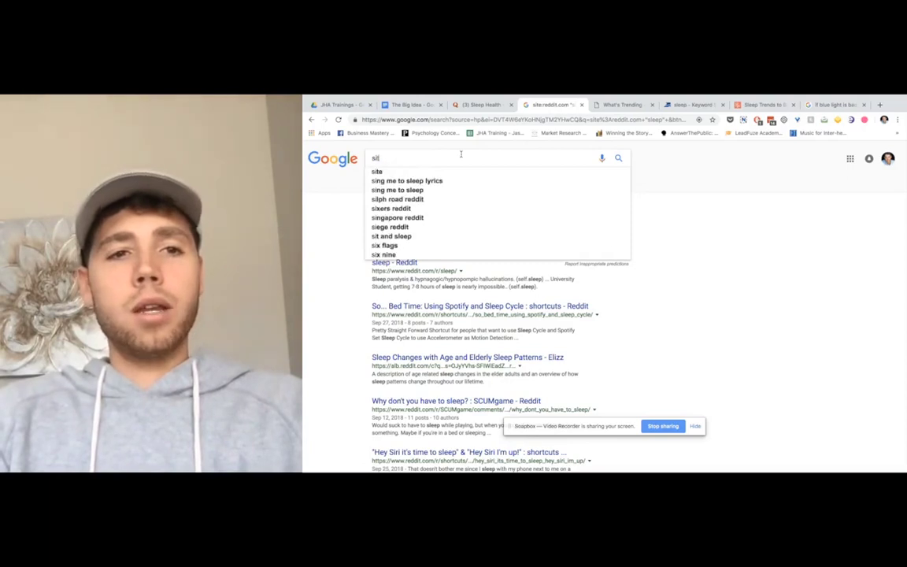
{"action": "type", "text": "e:all"}
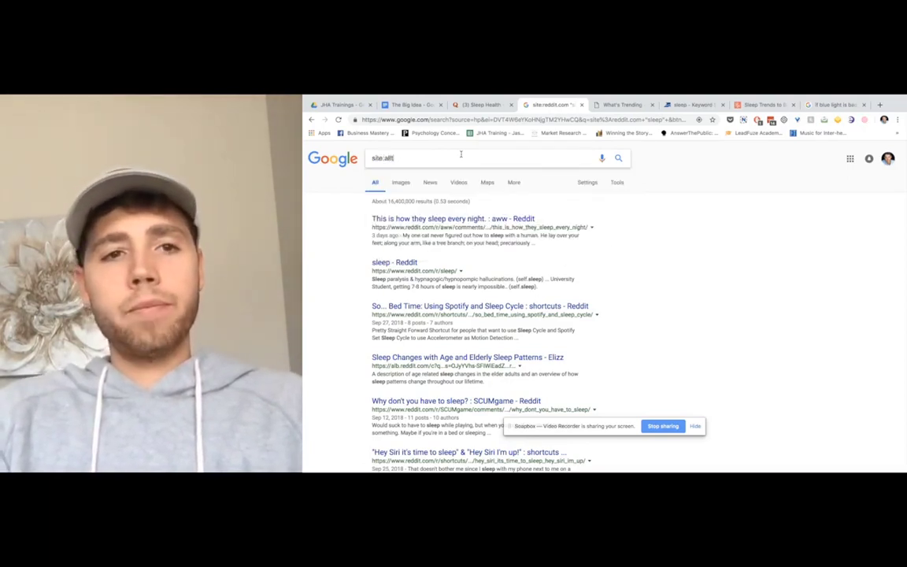
{"action": "type", "text": "top.com "}
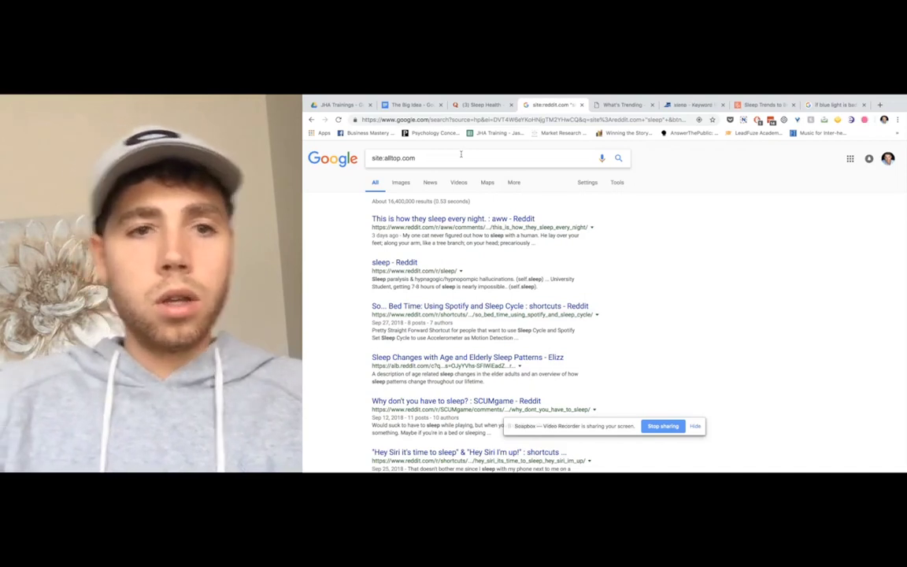
{"action": "type", "text": "\"sle"}
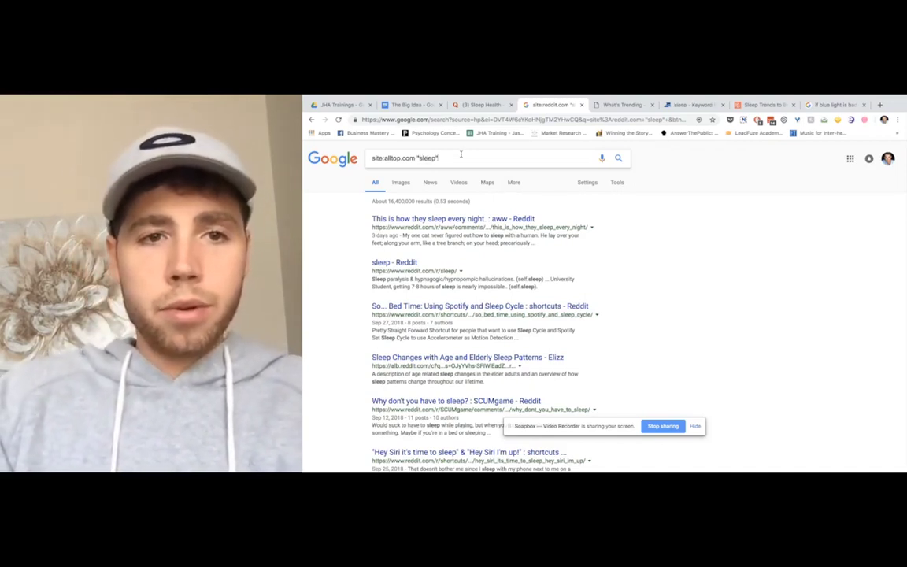
{"action": "type", "text": "ep\""}
{"action": "key", "text": "Return"}
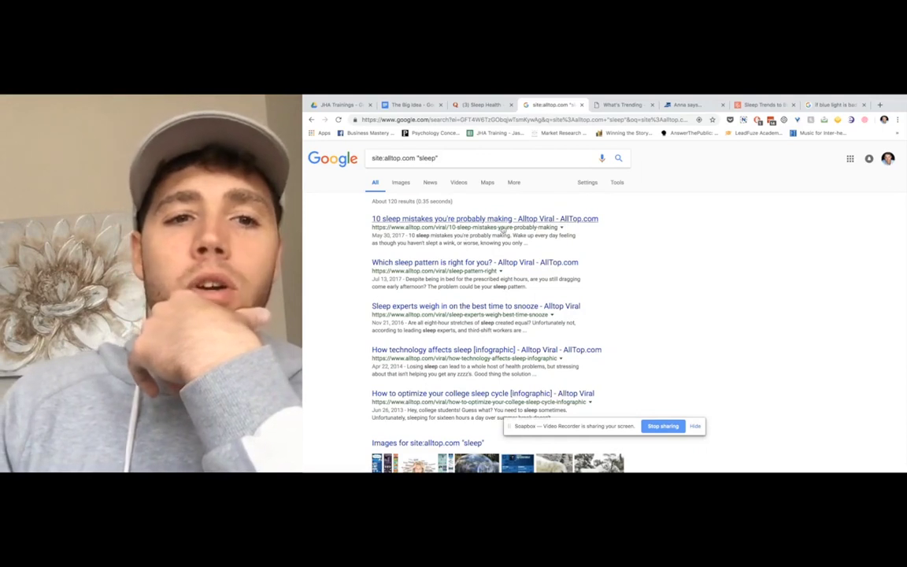
- Open the sleep mistakes, sleep pattern and technology-and-sleep results in background tabs
{"action": "right_click", "coordinate": [518, 225]}
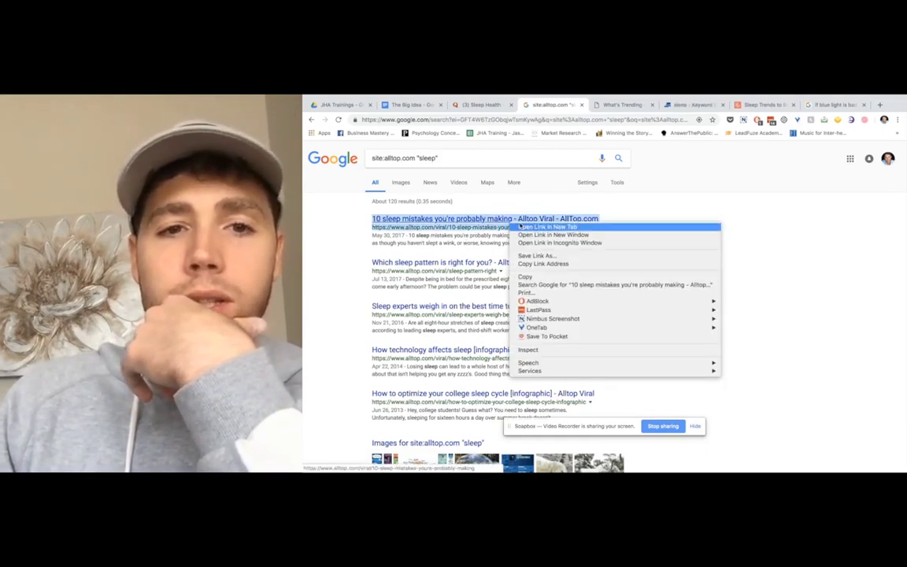
{"action": "left_click", "coordinate": [547, 226]}
{"action": "scroll", "coordinate": [476, 287], "scroll_direction": "down", "scroll_amount": 1}
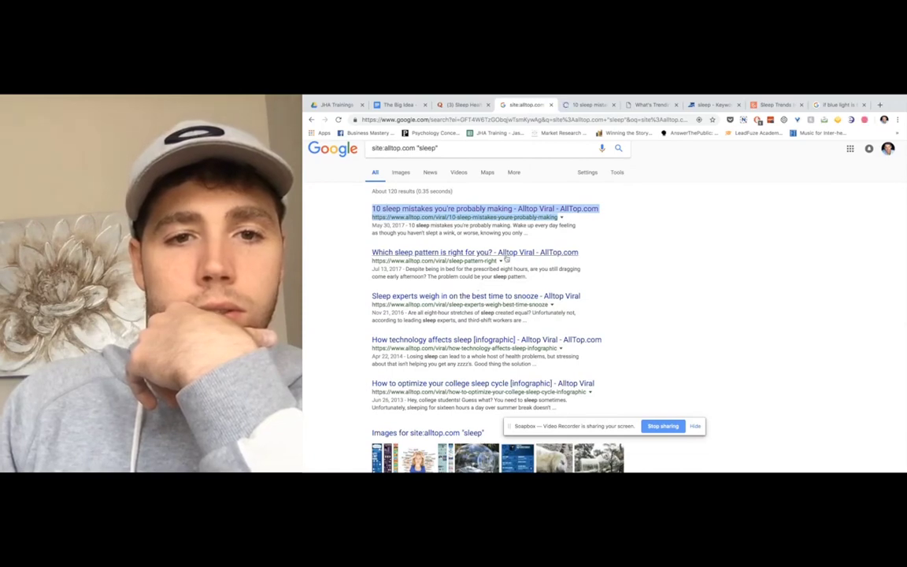
{"action": "right_click", "coordinate": [509, 253]}
{"action": "left_click", "coordinate": [520, 263]}
{"action": "scroll", "coordinate": [360, 298], "scroll_direction": "down", "scroll_amount": 1}
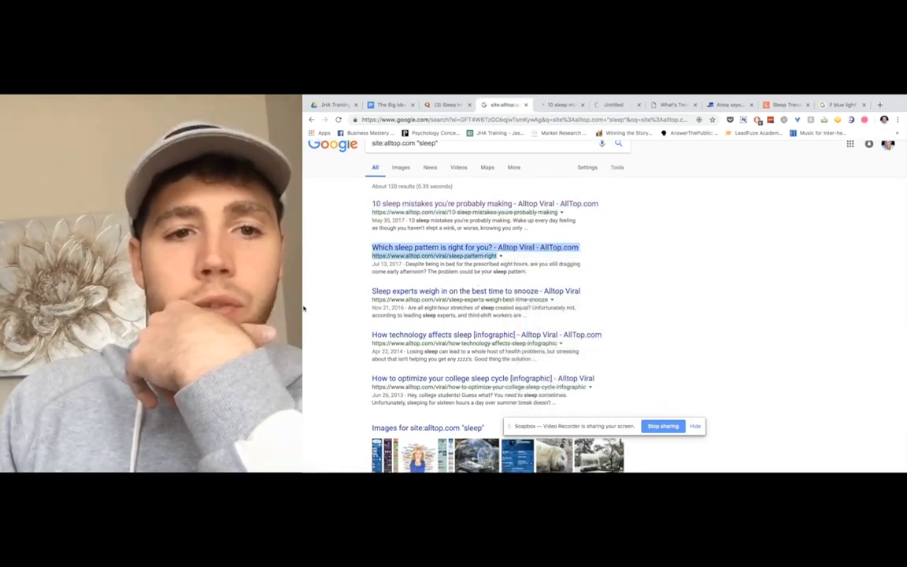
{"action": "scroll", "coordinate": [354, 300], "scroll_direction": "down", "scroll_amount": 3}
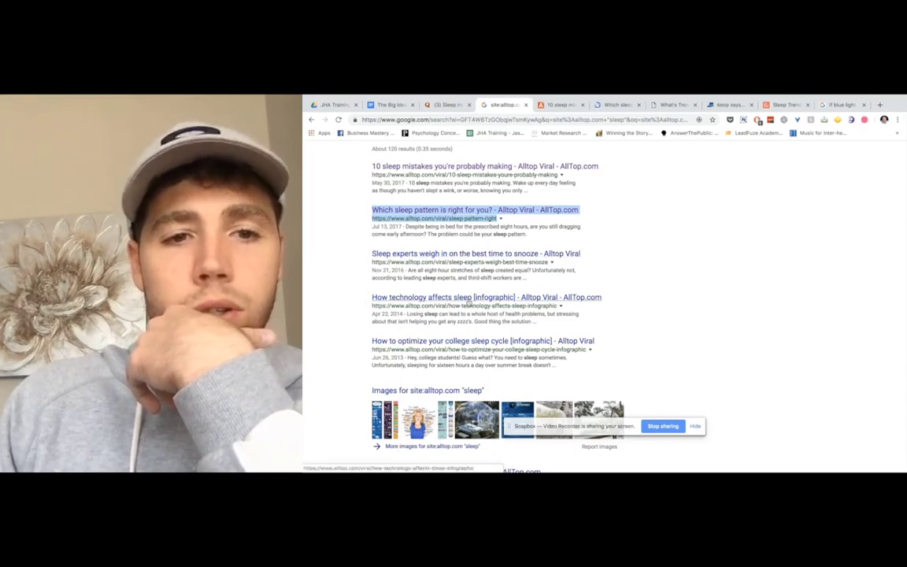
{"action": "right_click", "coordinate": [470, 300]}
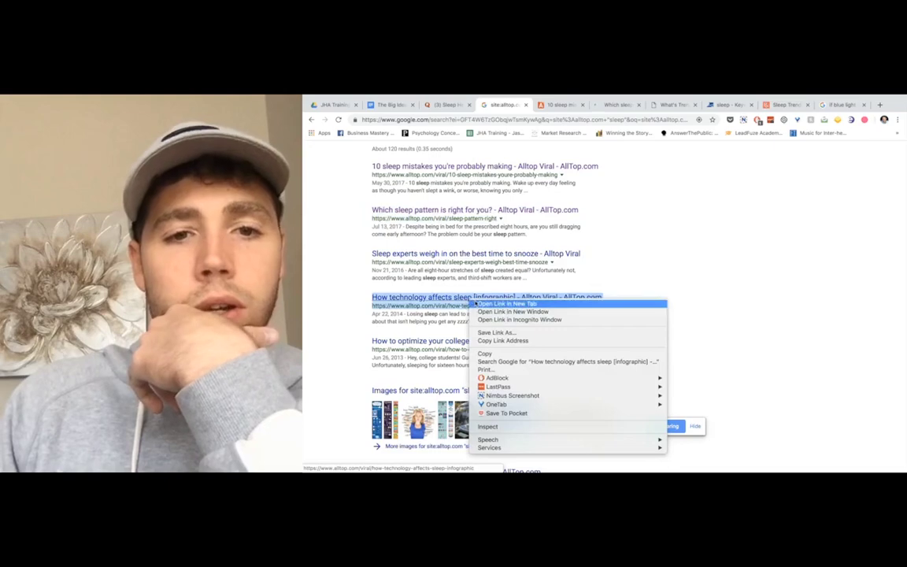
{"action": "left_click", "coordinate": [478, 303]}
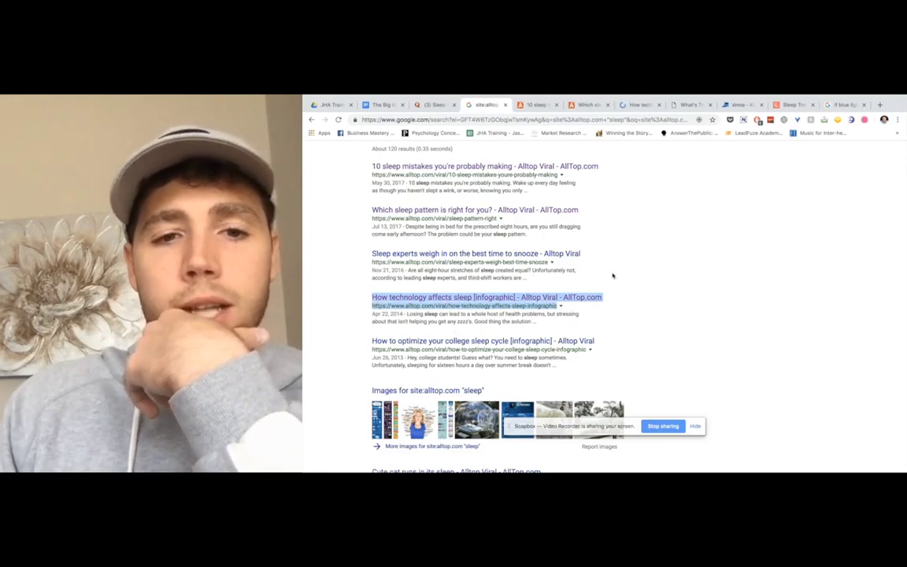
- Read the 'Staying awake all night burns 135 calories' article, then close it
{"action": "scroll", "coordinate": [343, 313], "scroll_direction": "down", "scroll_amount": 3}
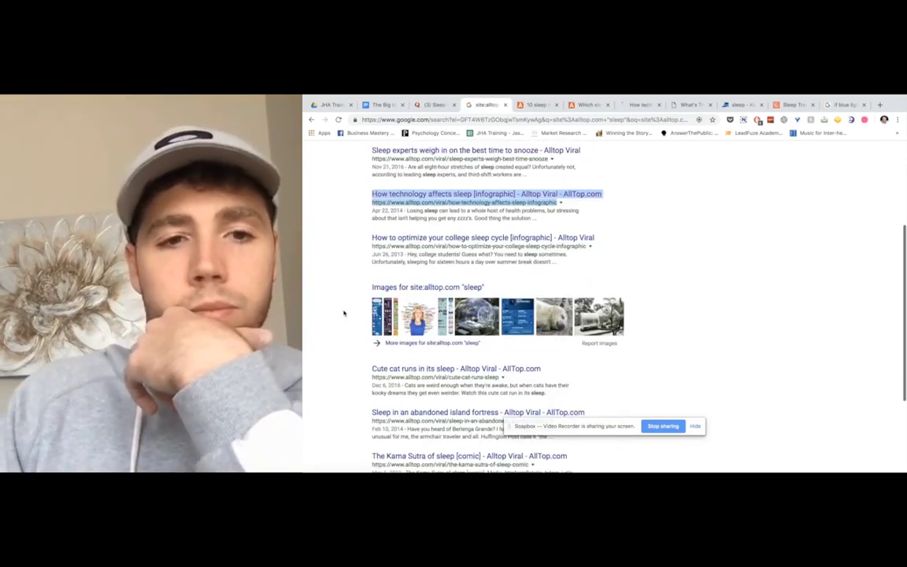
{"action": "scroll", "coordinate": [343, 313], "scroll_direction": "down", "scroll_amount": 3}
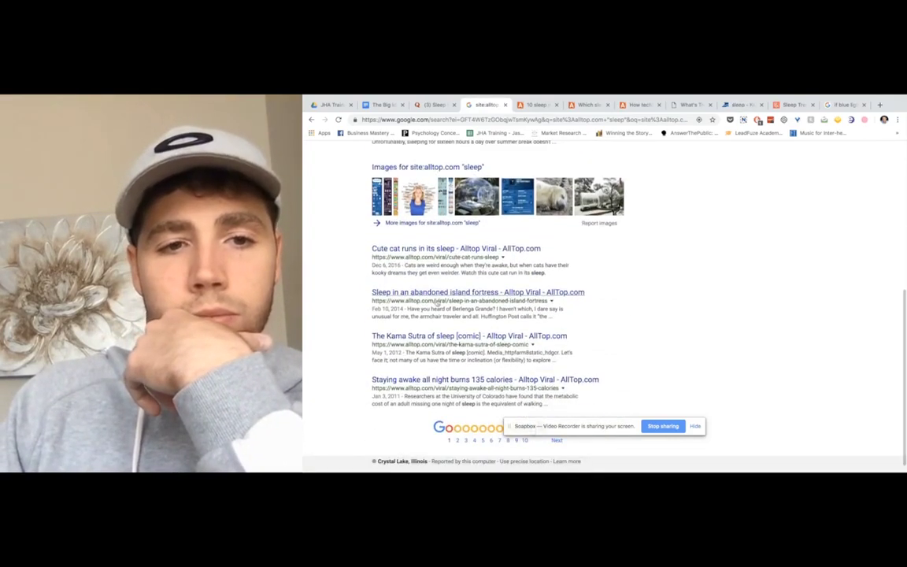
{"action": "scroll", "coordinate": [446, 341], "scroll_direction": "down", "scroll_amount": 1}
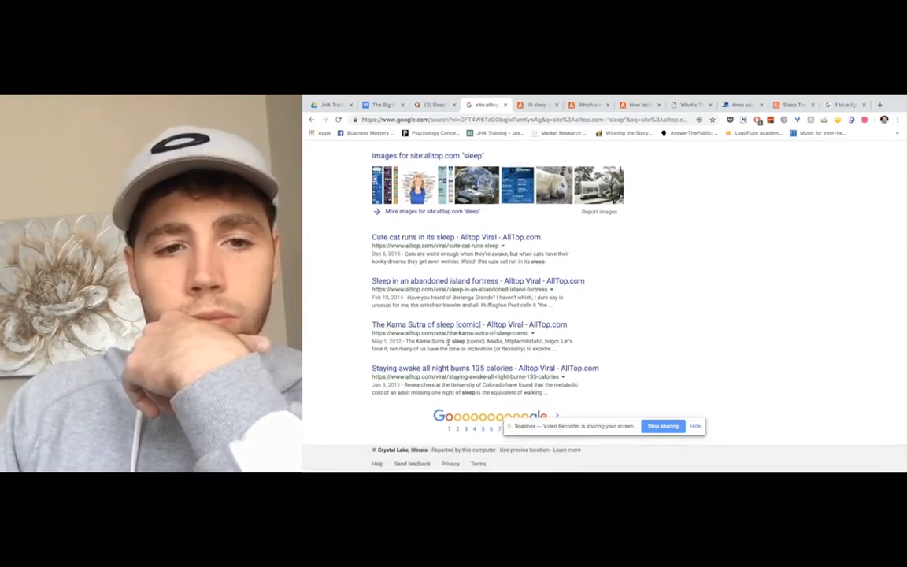
{"action": "left_click", "coordinate": [485, 367]}
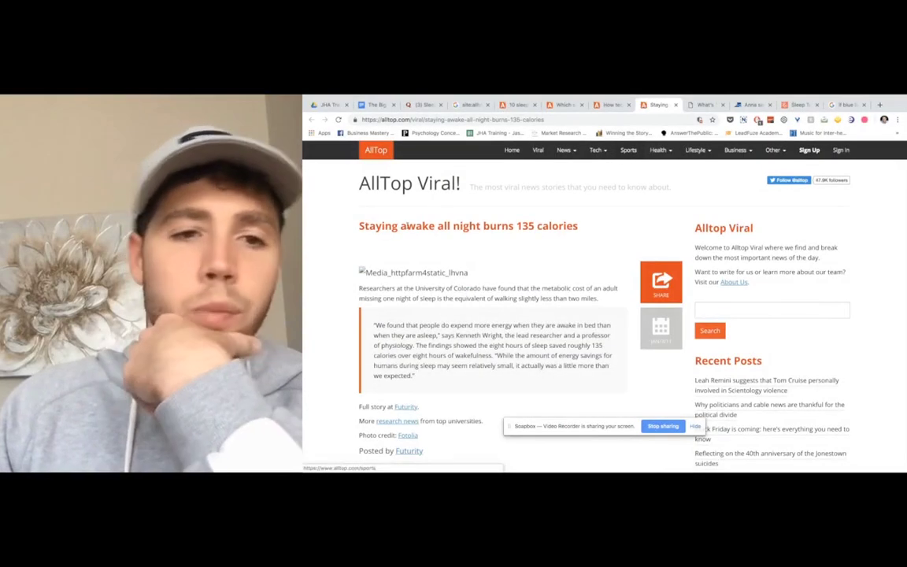
{"action": "scroll", "coordinate": [340, 259], "scroll_direction": "down", "scroll_amount": 1}
{"action": "scroll", "coordinate": [340, 259], "scroll_direction": "up", "scroll_amount": 1}
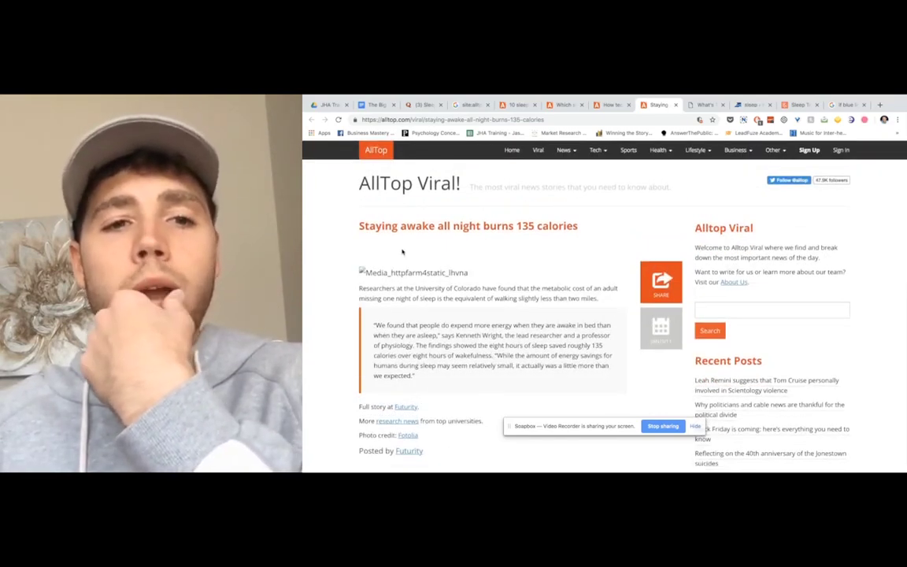
{"action": "scroll", "coordinate": [302, 252], "scroll_direction": "down", "scroll_amount": 3}
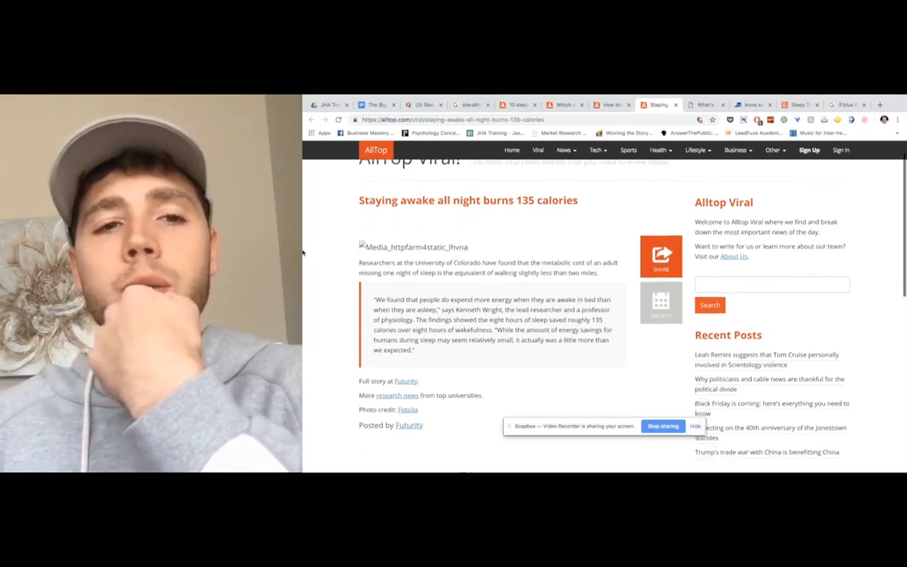
{"action": "scroll", "coordinate": [302, 252], "scroll_direction": "down", "scroll_amount": 3}
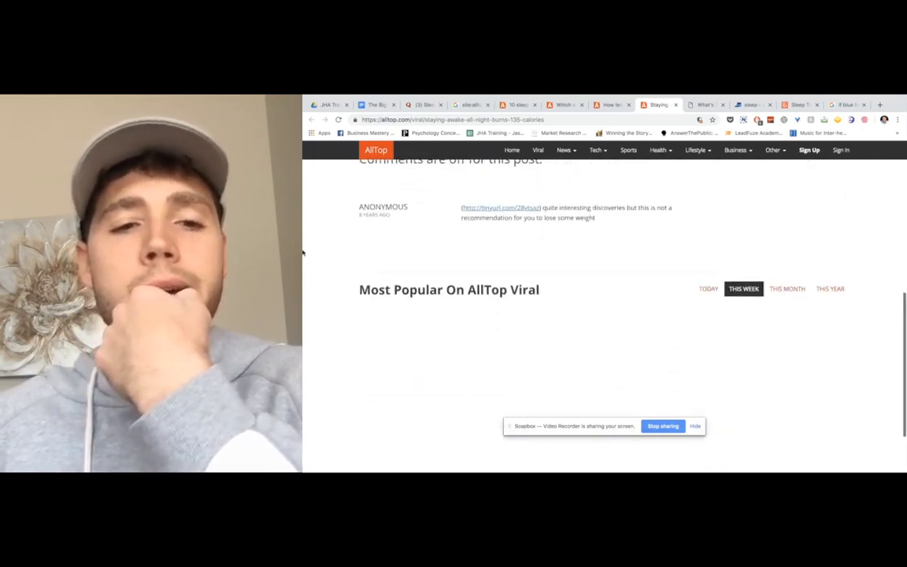
{"action": "scroll", "coordinate": [303, 252], "scroll_direction": "up", "scroll_amount": 5}
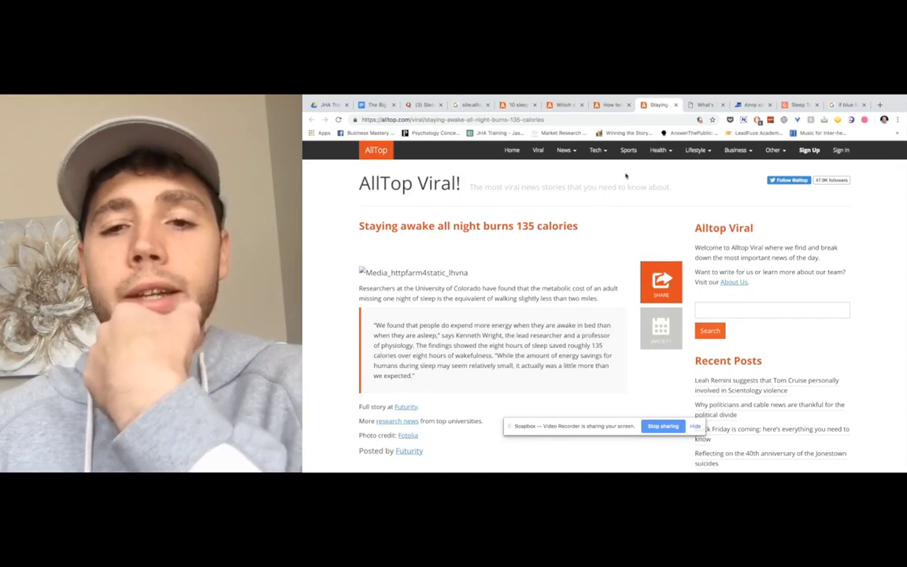
{"action": "left_click", "coordinate": [674, 104]}
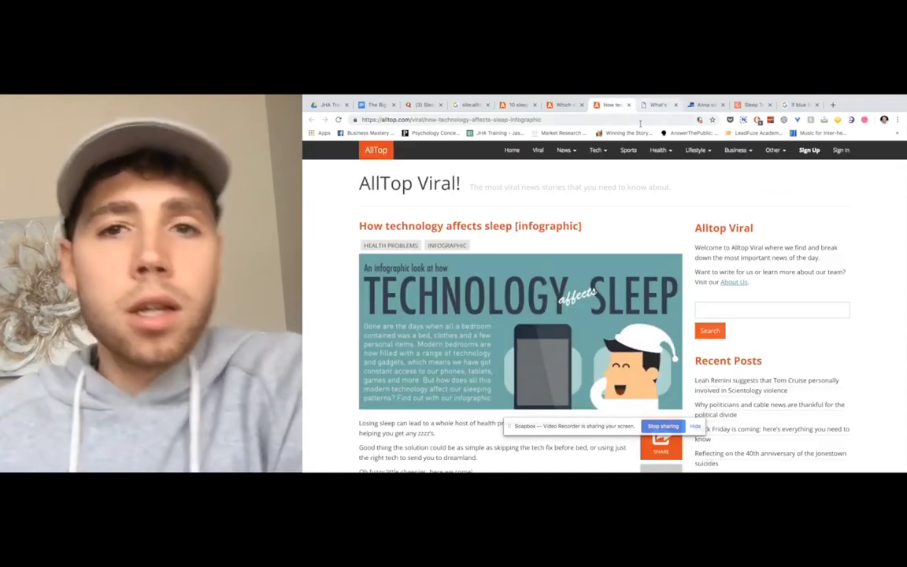
- Scroll through the technology-and-sleep infographic article
{"action": "scroll", "coordinate": [307, 202], "scroll_direction": "down", "scroll_amount": 3}
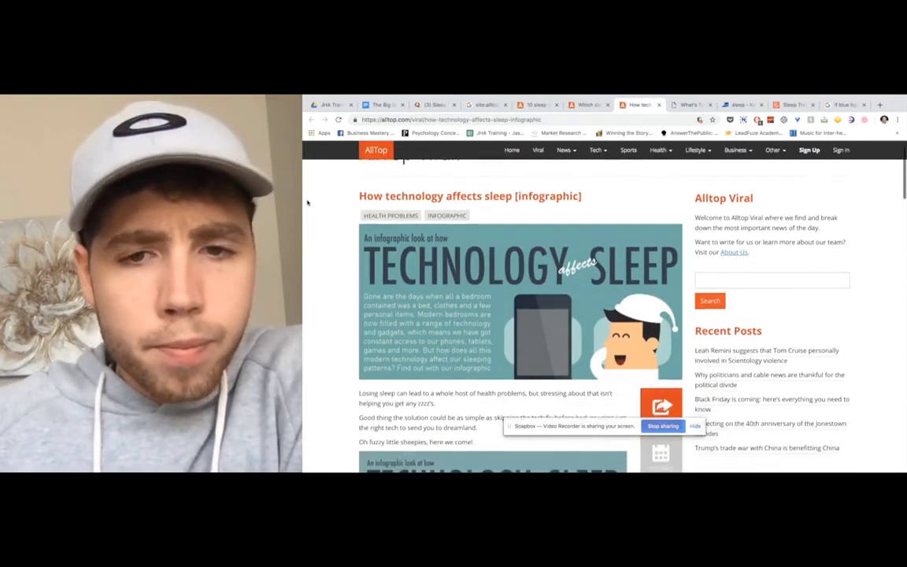
{"action": "right_click", "coordinate": [307, 202]}
{"action": "left_click", "coordinate": [307, 202]}
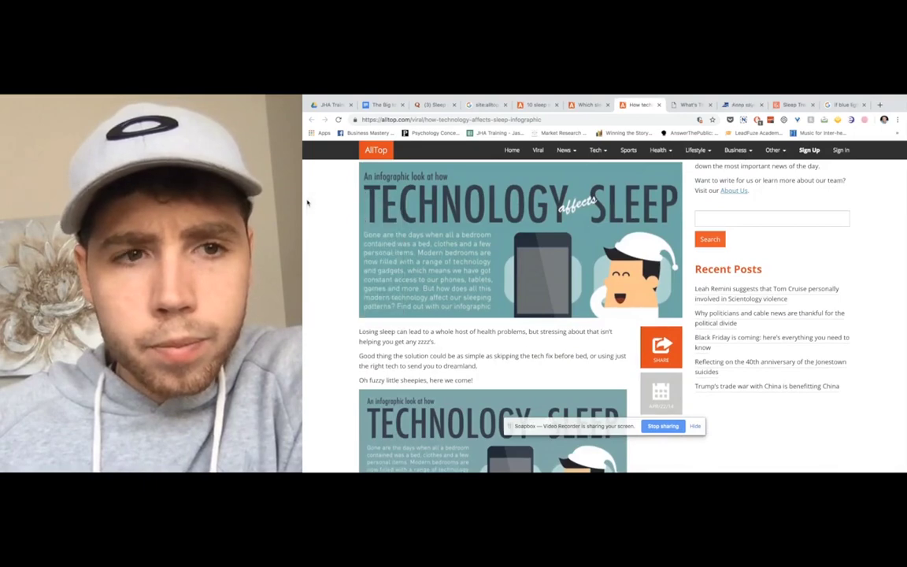
{"action": "scroll", "coordinate": [307, 203], "scroll_direction": "down", "scroll_amount": 5}
{"action": "scroll", "coordinate": [307, 203], "scroll_direction": "down", "scroll_amount": 5}
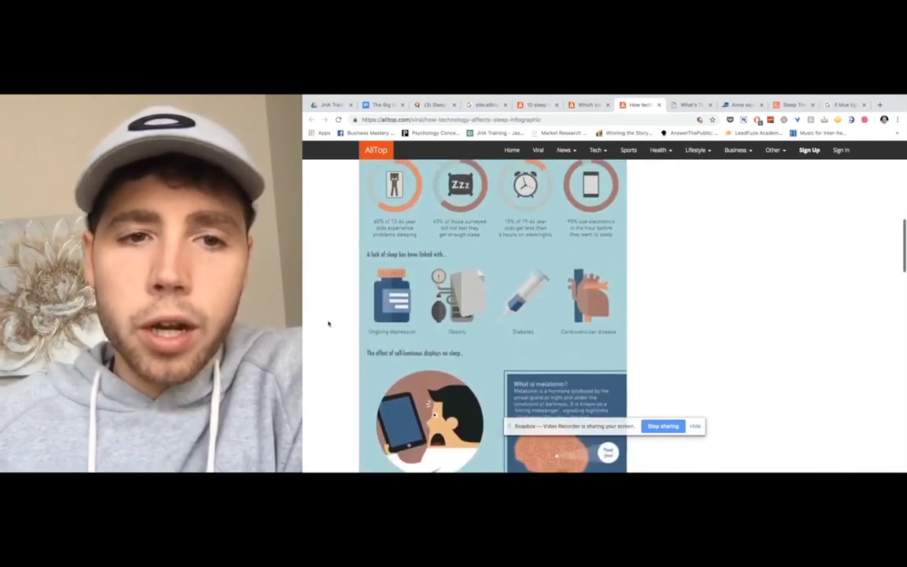
{"action": "scroll", "coordinate": [328, 322], "scroll_direction": "up", "scroll_amount": 3}
- Check the site:alltop.com "sleep" results again and bring up the '10 sleep mistakes' article
{"action": "left_click", "coordinate": [536, 105]}
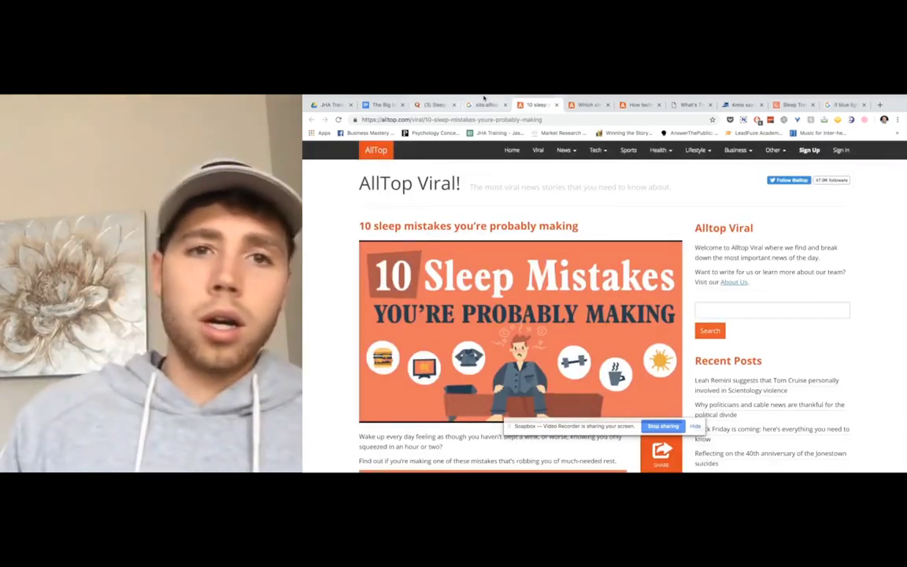
{"action": "left_click", "coordinate": [485, 124]}
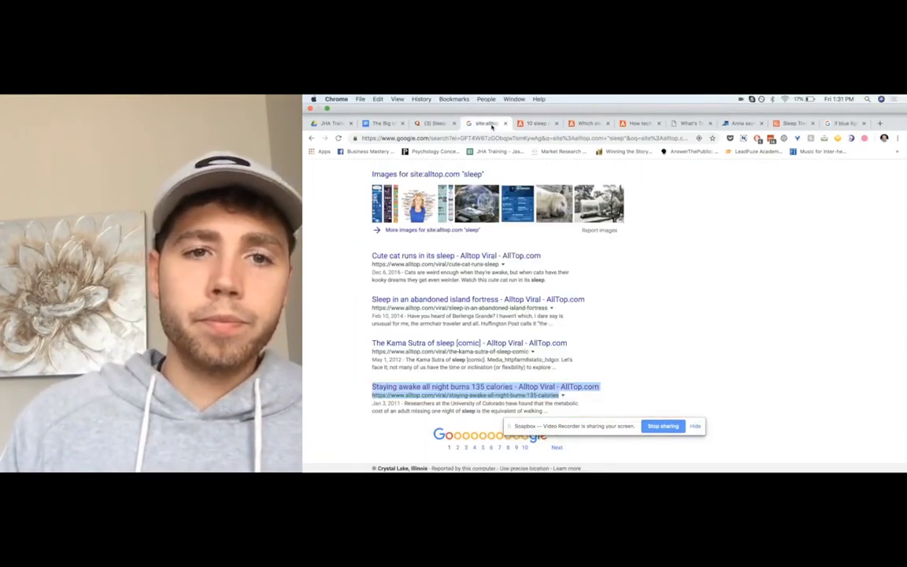
{"action": "scroll", "coordinate": [328, 278], "scroll_direction": "up", "scroll_amount": 3}
{"action": "scroll", "coordinate": [327, 278], "scroll_direction": "up", "scroll_amount": 4}
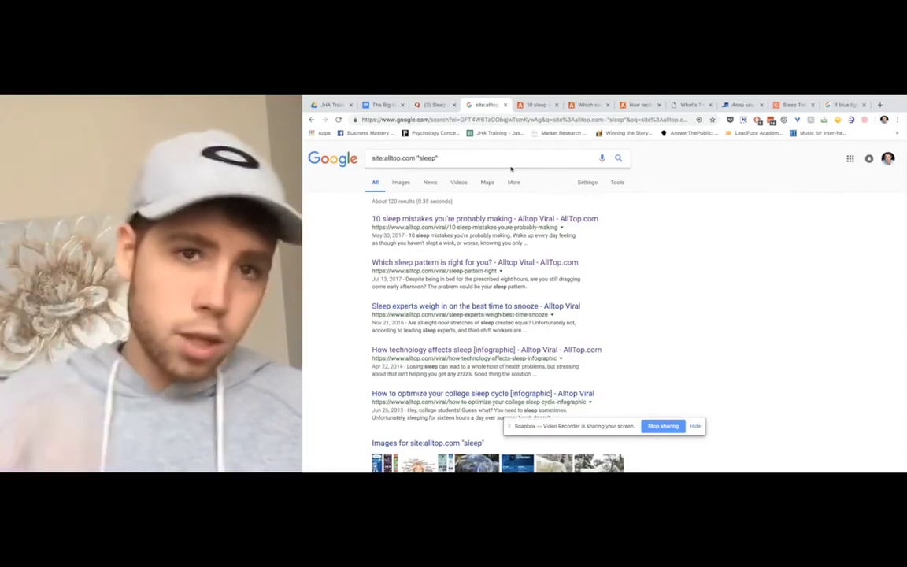
{"action": "left_click", "coordinate": [533, 105]}
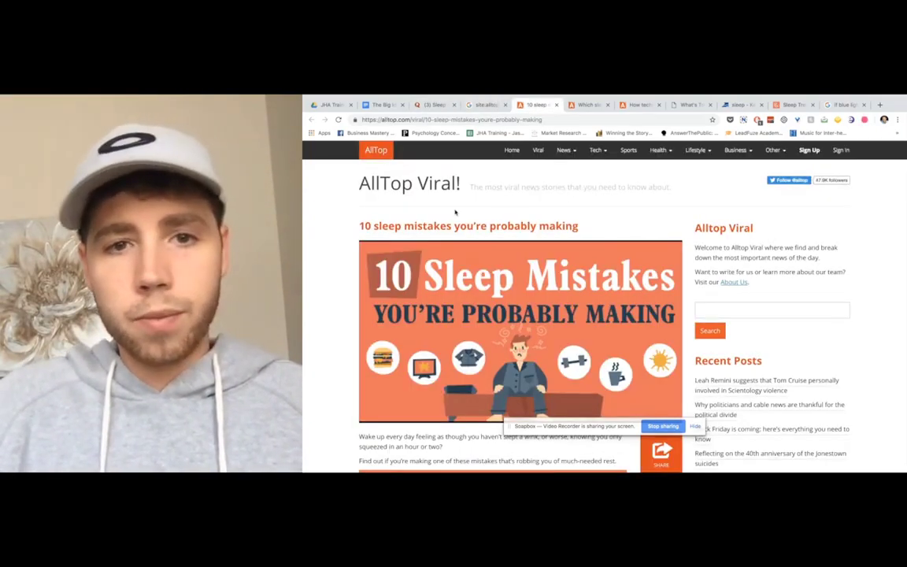
- Read through all the tips in the '10 sleep mistakes' infographic, then return to The Big Idea
{"action": "scroll", "coordinate": [455, 212], "scroll_direction": "down", "scroll_amount": 5}
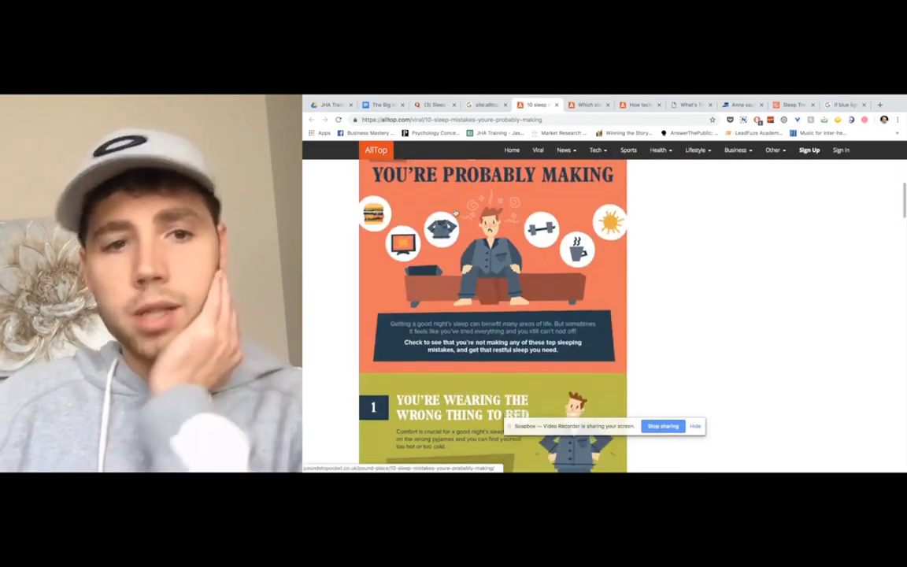
{"action": "scroll", "coordinate": [455, 212], "scroll_direction": "down", "scroll_amount": 2}
{"action": "scroll", "coordinate": [455, 212], "scroll_direction": "down", "scroll_amount": 3}
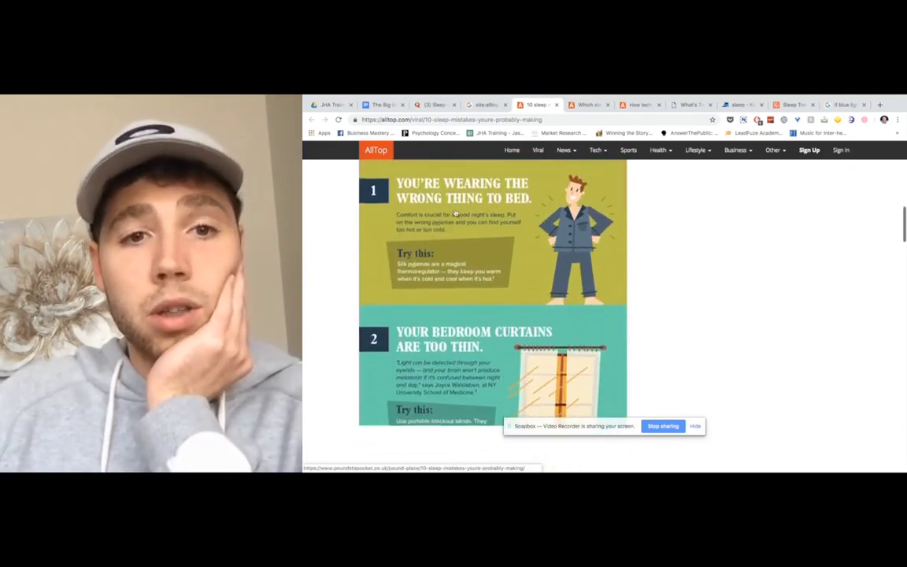
{"action": "scroll", "coordinate": [455, 212], "scroll_direction": "down", "scroll_amount": 3}
{"action": "scroll", "coordinate": [455, 212], "scroll_direction": "down", "scroll_amount": 2}
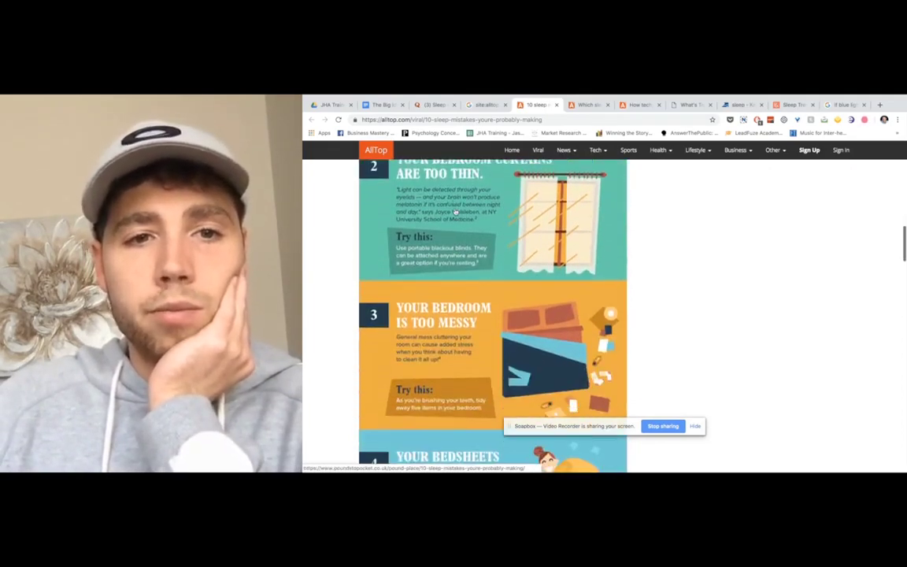
{"action": "scroll", "coordinate": [455, 211], "scroll_direction": "down", "scroll_amount": 1}
{"action": "scroll", "coordinate": [455, 212], "scroll_direction": "down", "scroll_amount": 1}
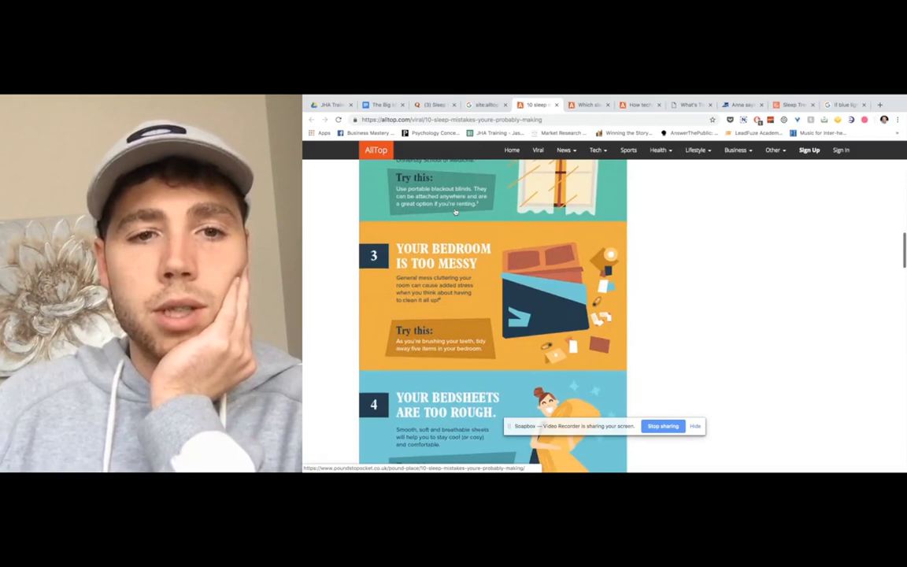
{"action": "scroll", "coordinate": [455, 211], "scroll_direction": "down", "scroll_amount": 5}
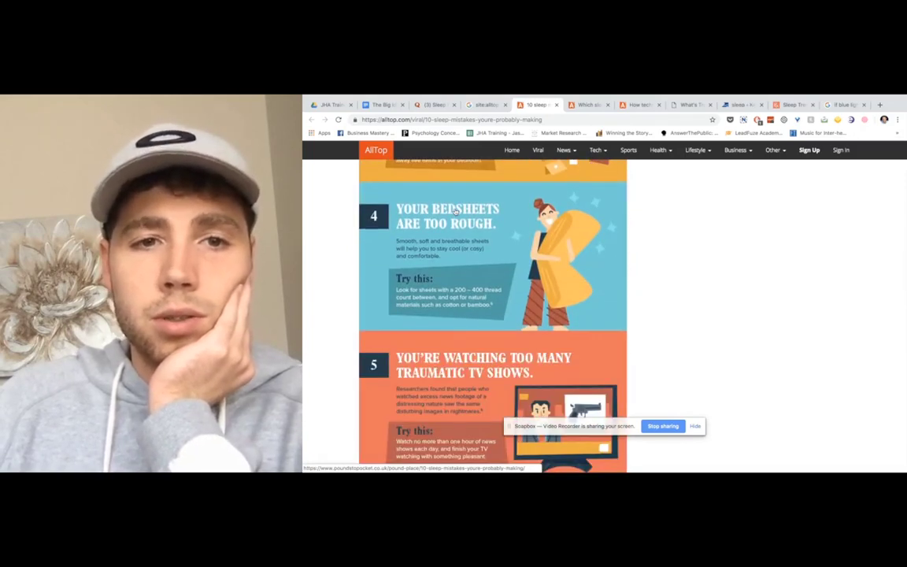
{"action": "scroll", "coordinate": [455, 211], "scroll_direction": "down", "scroll_amount": 3}
{"action": "scroll", "coordinate": [455, 212], "scroll_direction": "down", "scroll_amount": 1}
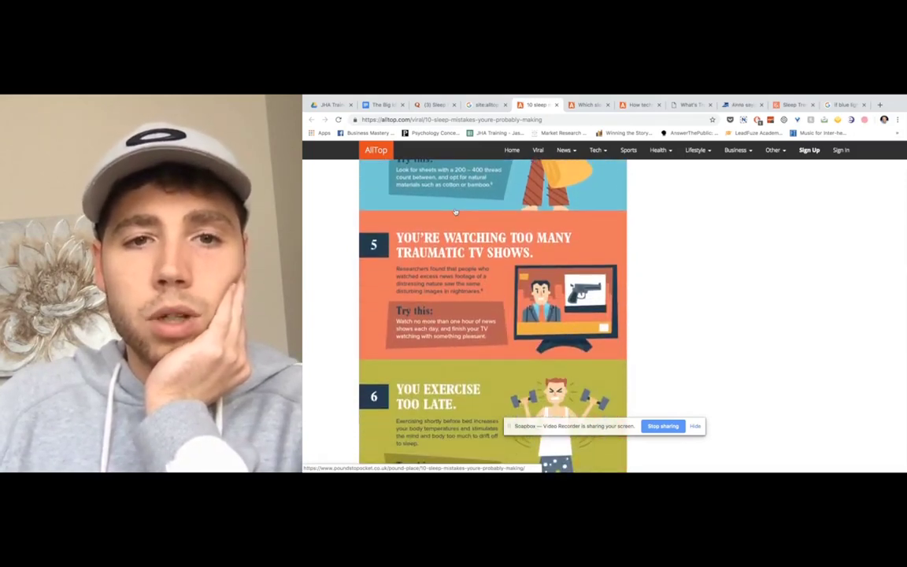
{"action": "scroll", "coordinate": [455, 212], "scroll_direction": "down", "scroll_amount": 1}
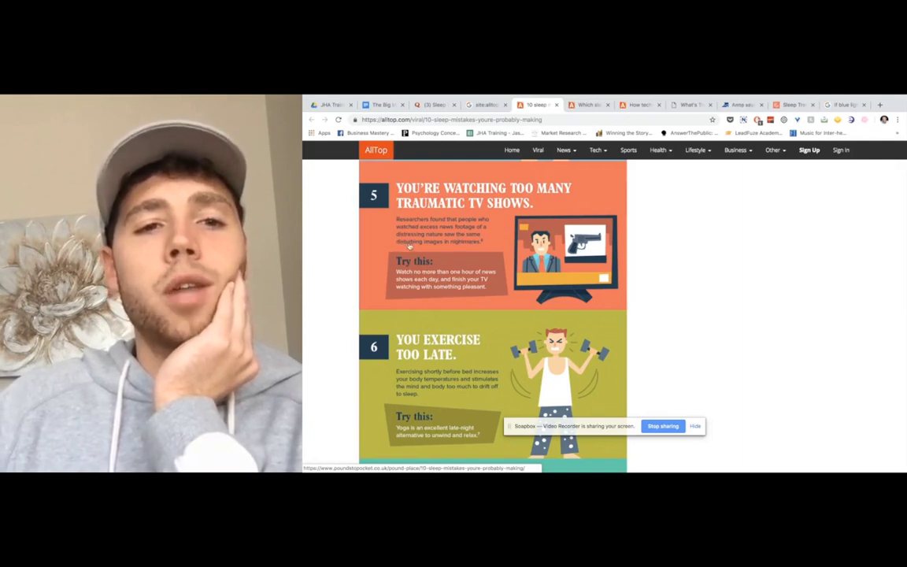
{"action": "left_click", "coordinate": [382, 104]}
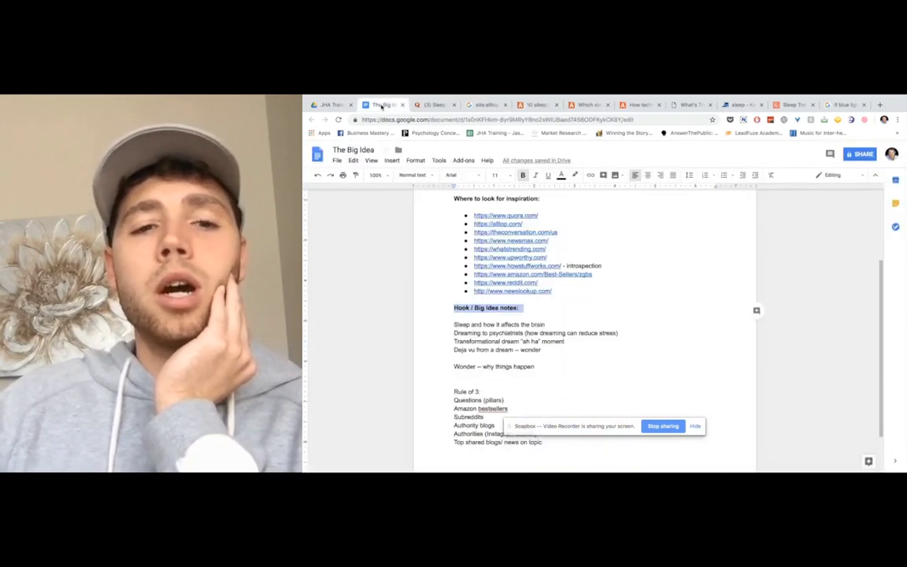
- Add 'How the news can give you nightmares' and 'How the news can control your nightmares' below the deja vu note
{"action": "left_click", "coordinate": [555, 348]}
{"action": "key", "text": "Return"}
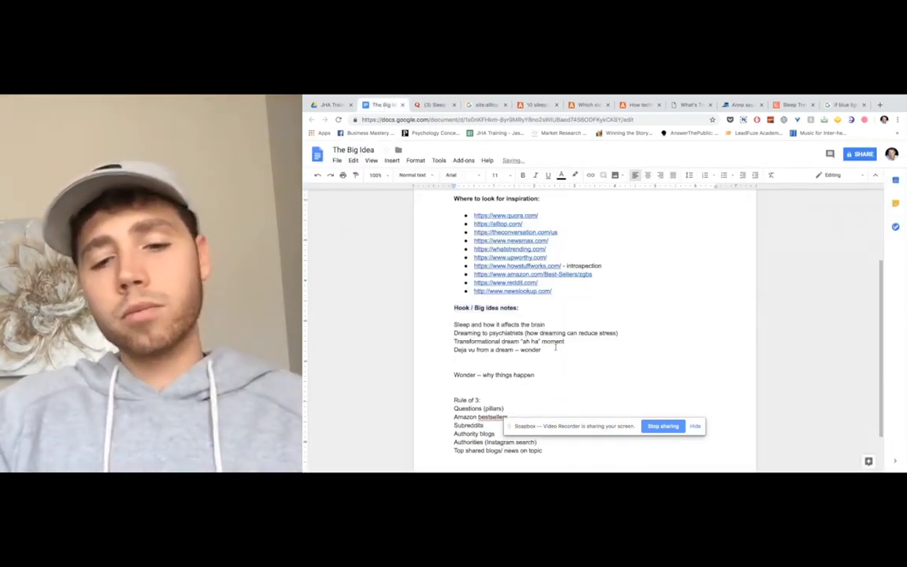
{"action": "type", "text": "How the ne"}
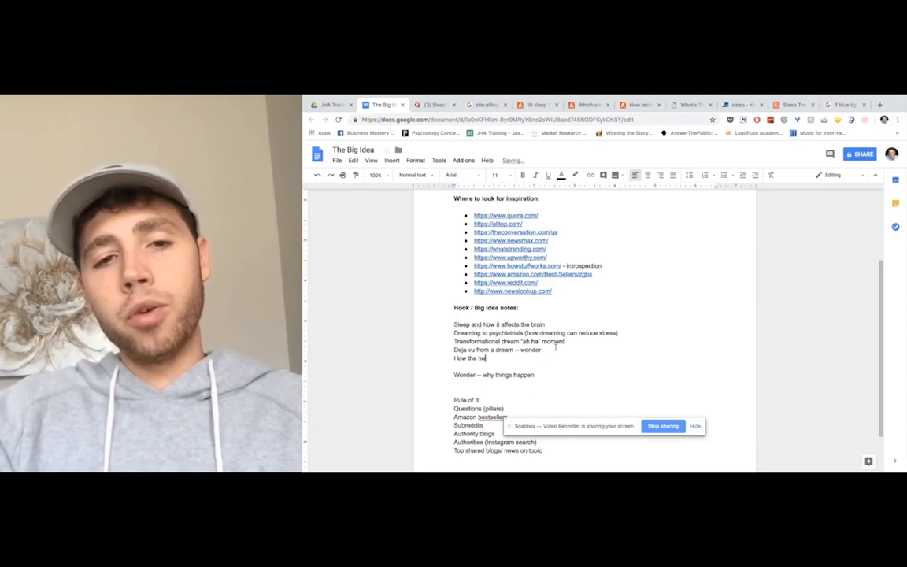
{"action": "type", "text": "ws can"}
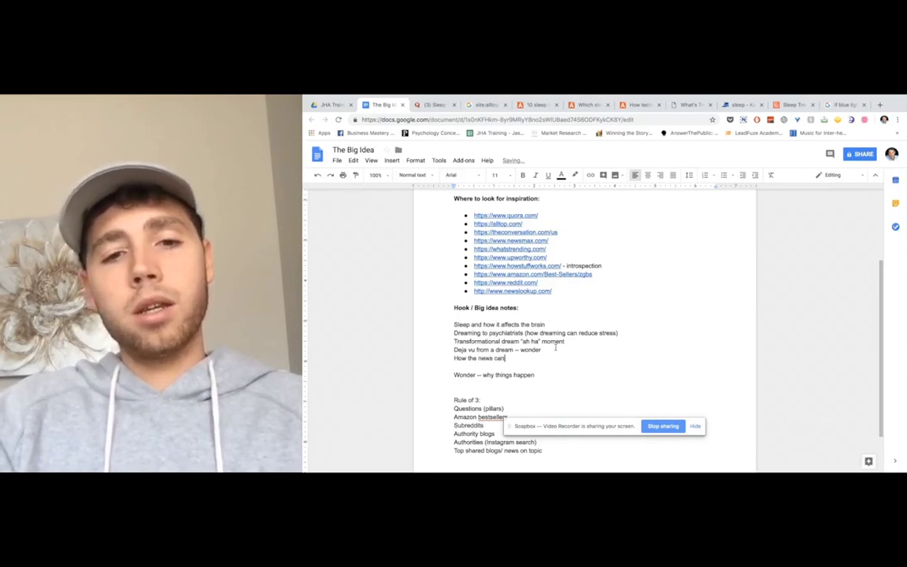
{"action": "type", "text": " give you ni"}
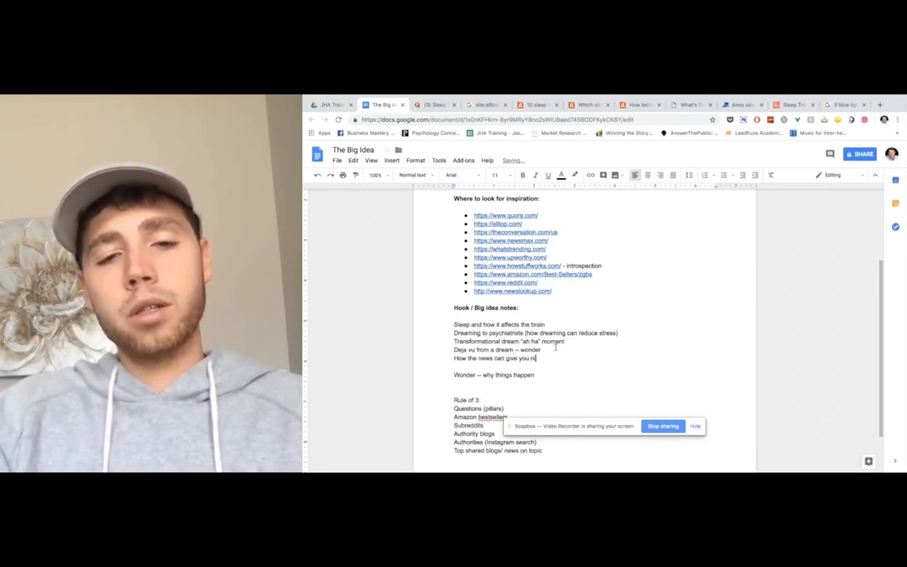
{"action": "type", "text": "ghtmares"}
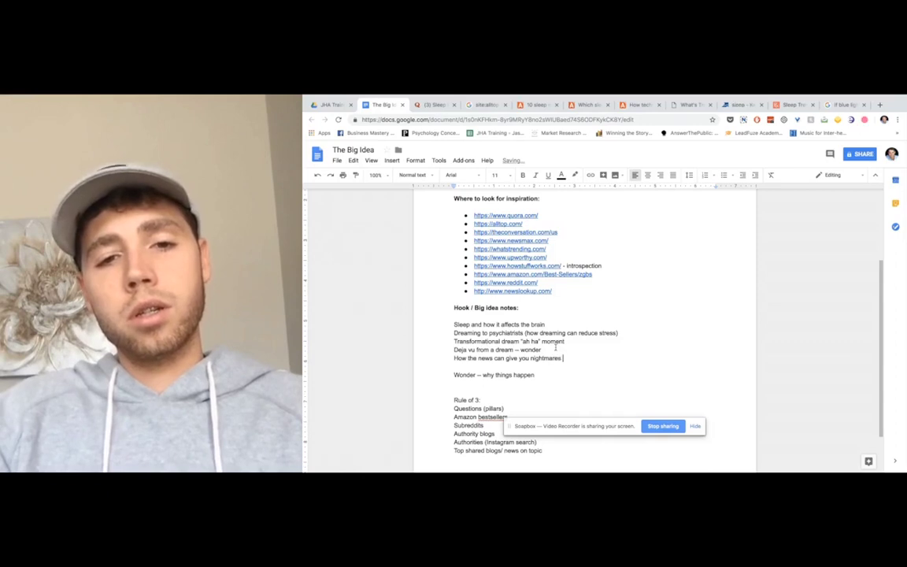
{"action": "key", "text": "Return"}
{"action": "type", "text": "How the news can"}
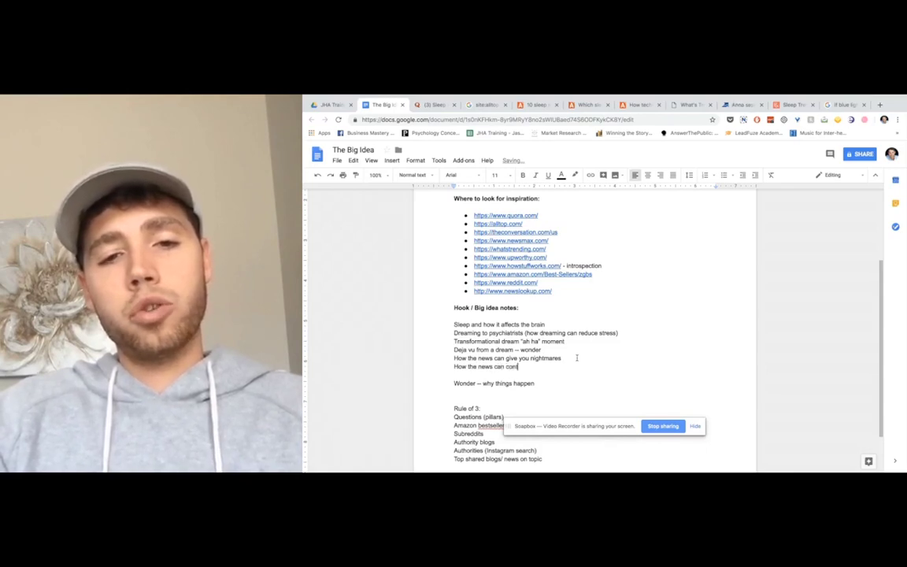
{"action": "type", "text": "control your n"}
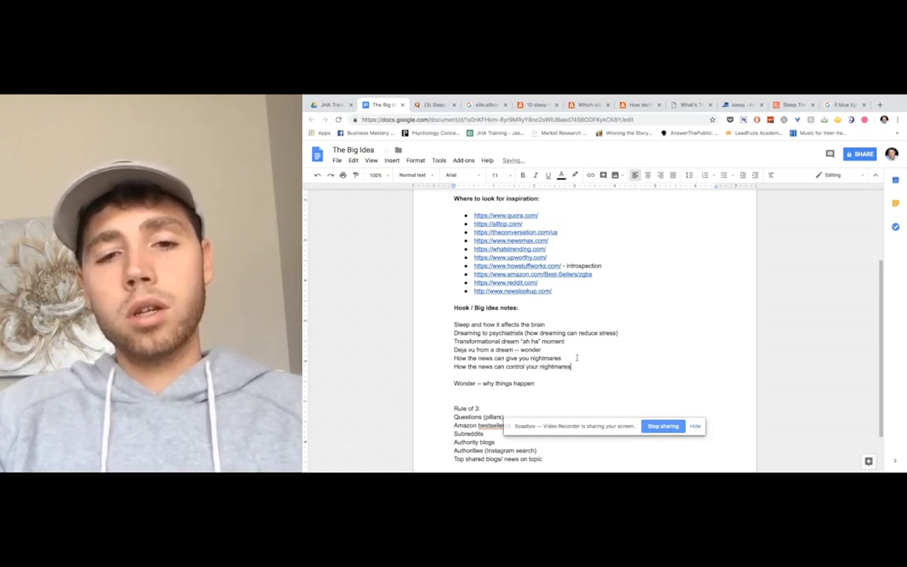
{"action": "type", "text": "ightmares"}
{"action": "key", "text": "Return"}
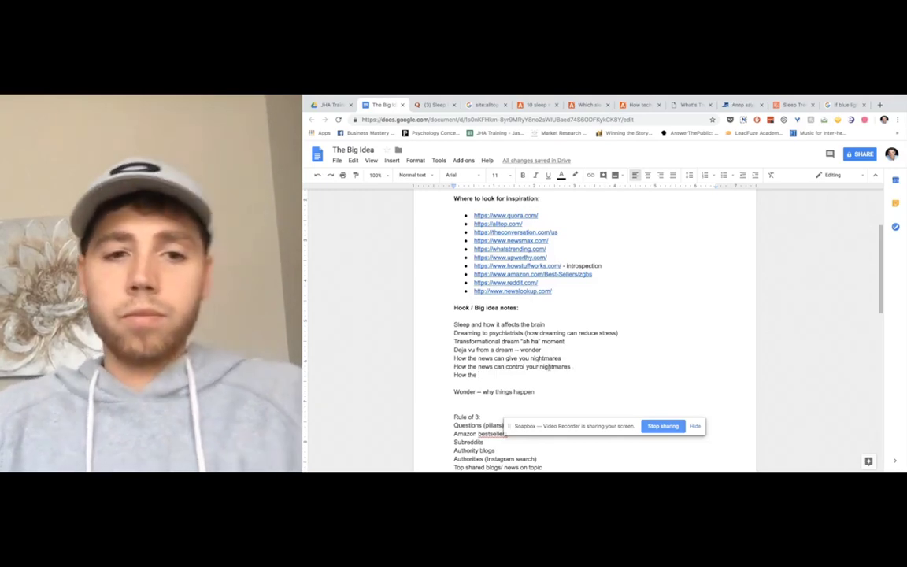
{"action": "key", "text": "BackSpace"}
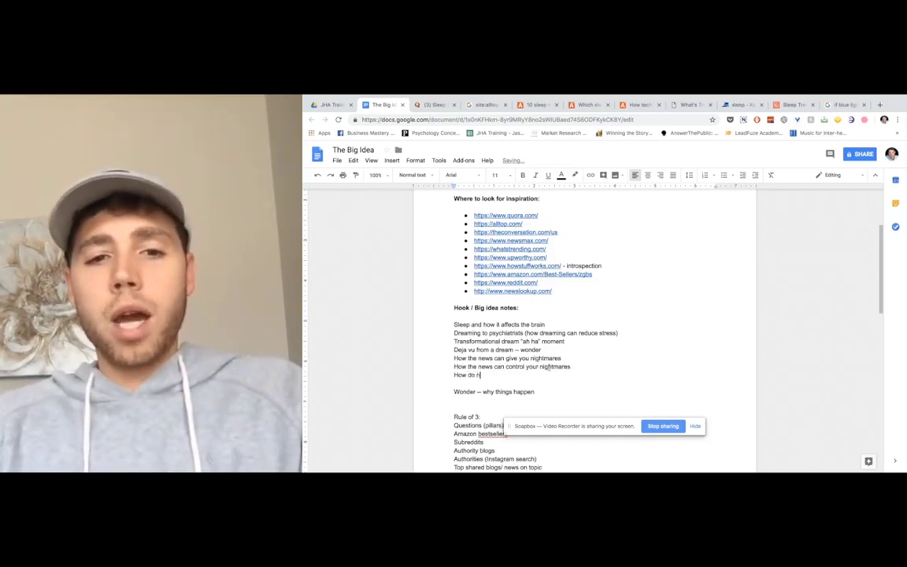
- Finish the note 'How do nightmares affect sleep quality' and review the nightmare lines
{"action": "type", "text": "ightmares a"}
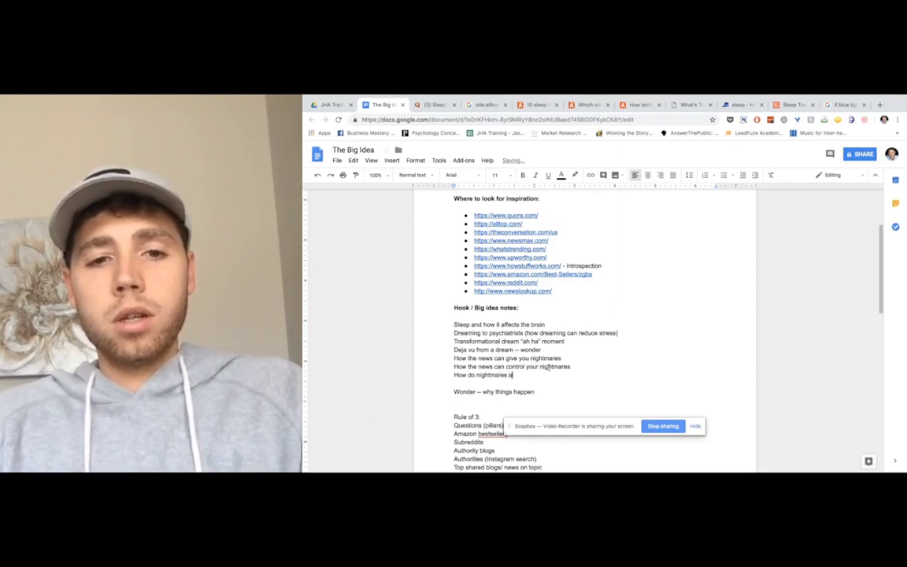
{"action": "type", "text": "ffect slee"}
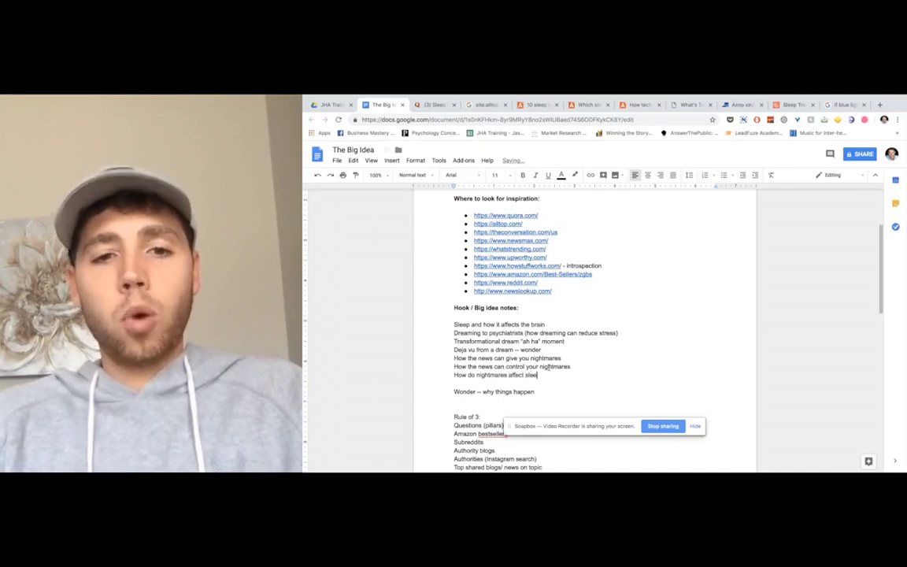
{"action": "type", "text": "p quality"}
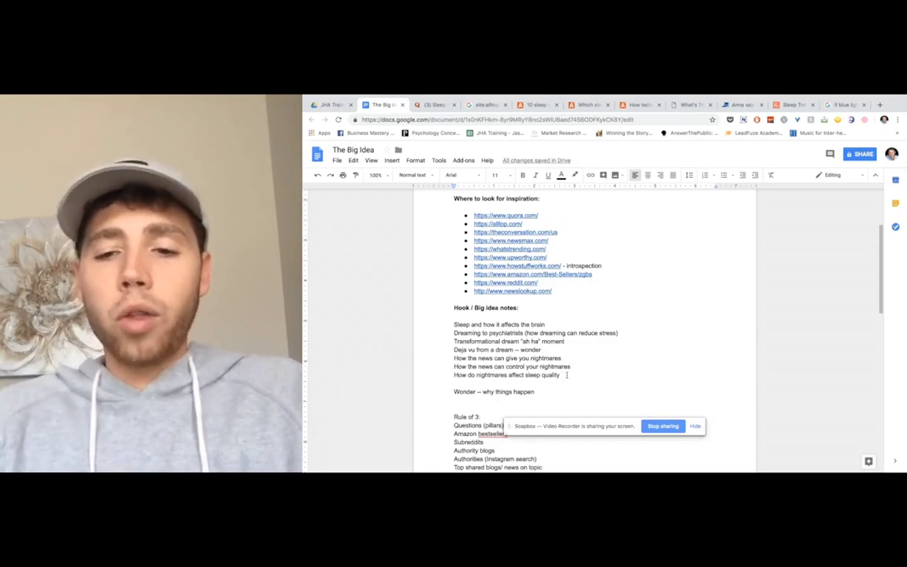
{"action": "left_click_drag", "start_coordinate": [566, 374], "coordinate": [399, 370]}
{"action": "key", "text": "shift+Down"}
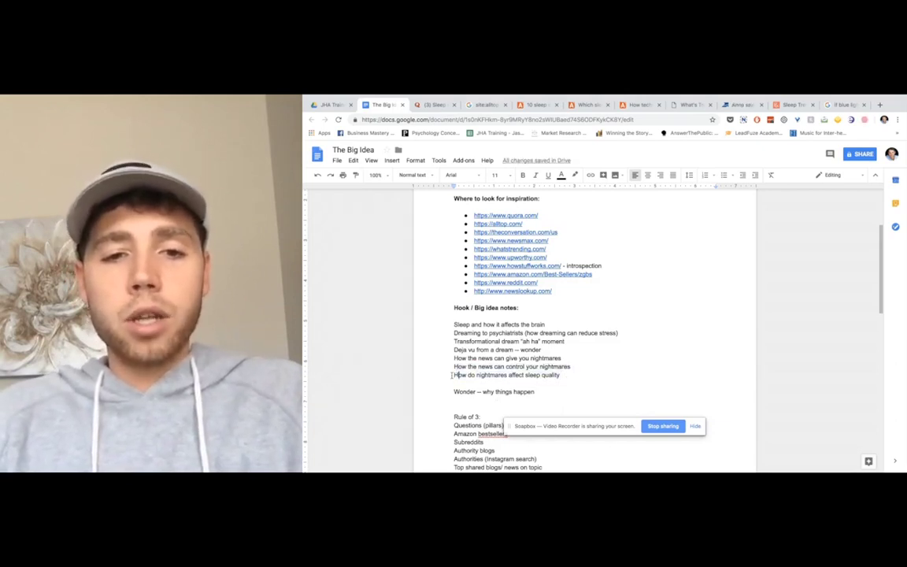
{"action": "left_click", "coordinate": [562, 375]}
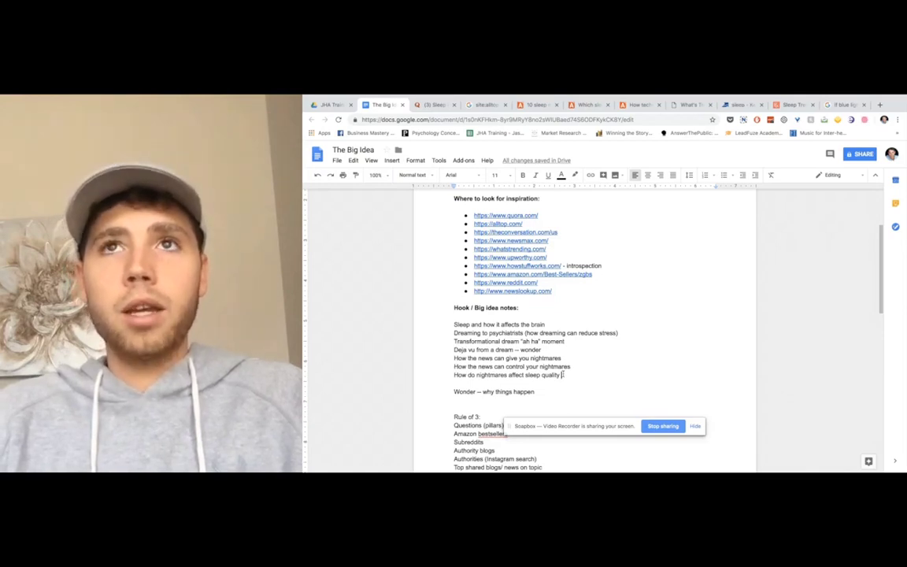
{"action": "key", "text": "Return"}
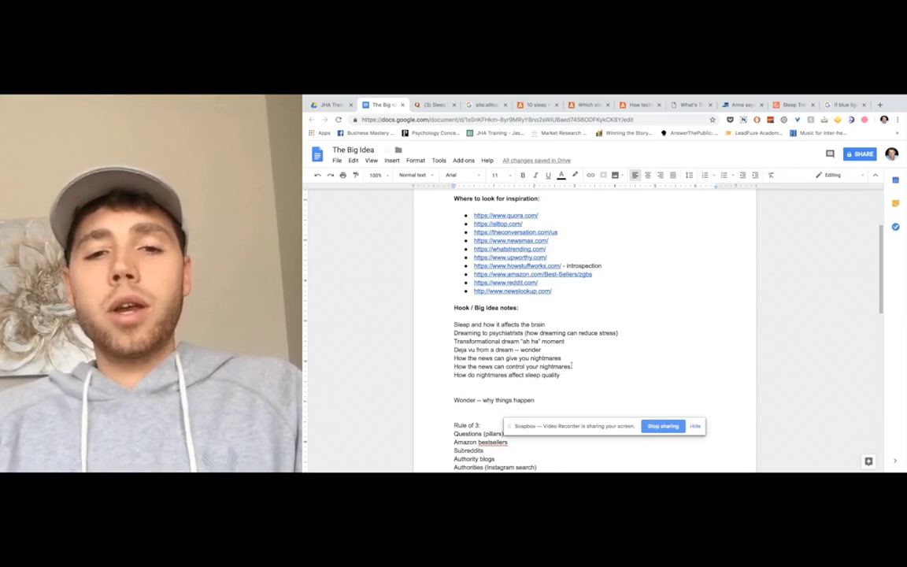
{"action": "mouse_move", "coordinate": [454, 366]}
{"action": "left_mouse_down"}
{"action": "mouse_move", "coordinate": [570, 367]}
{"action": "mouse_move", "coordinate": [457, 377]}
{"action": "left_mouse_up"}
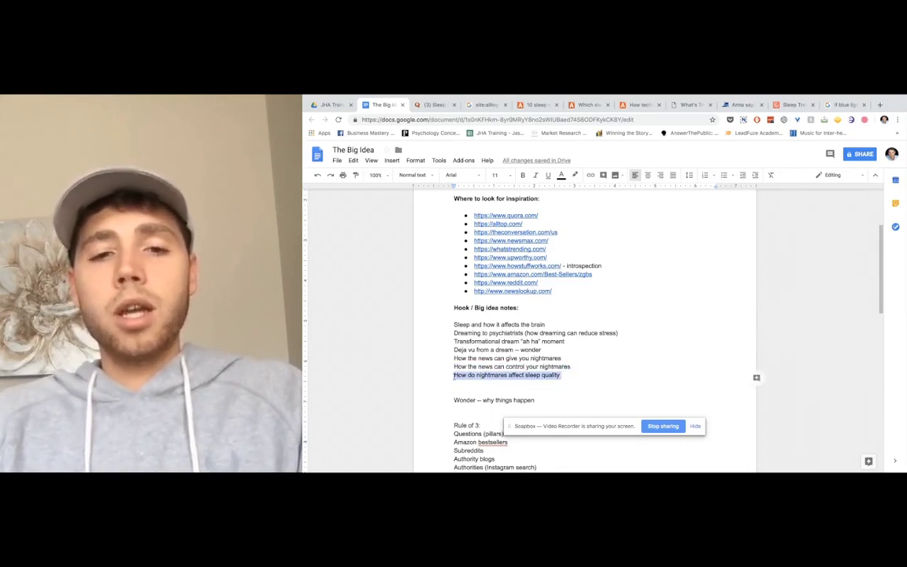
{"action": "left_click", "coordinate": [478, 367]}
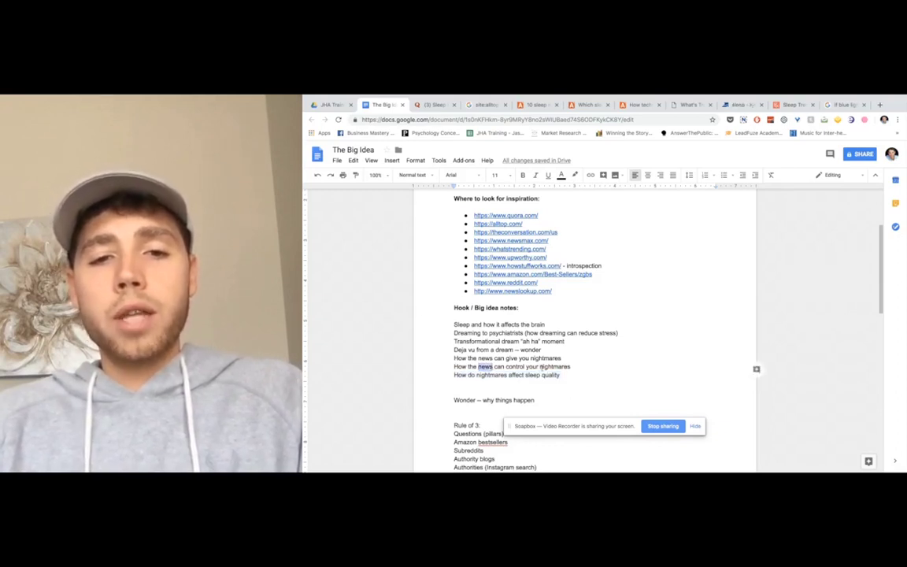
{"action": "left_click_drag", "start_coordinate": [539, 367], "coordinate": [590, 368]}
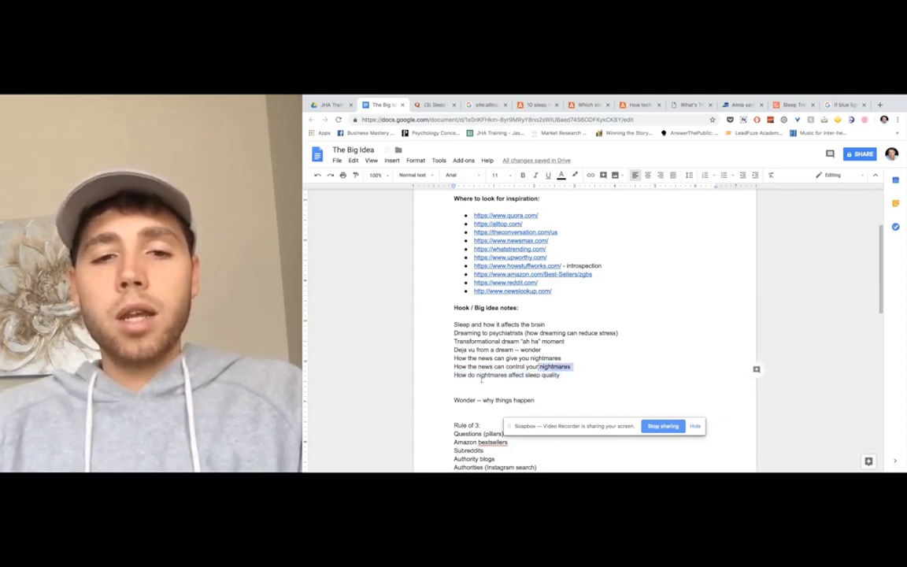
{"action": "left_click_drag", "start_coordinate": [478, 376], "coordinate": [545, 375]}
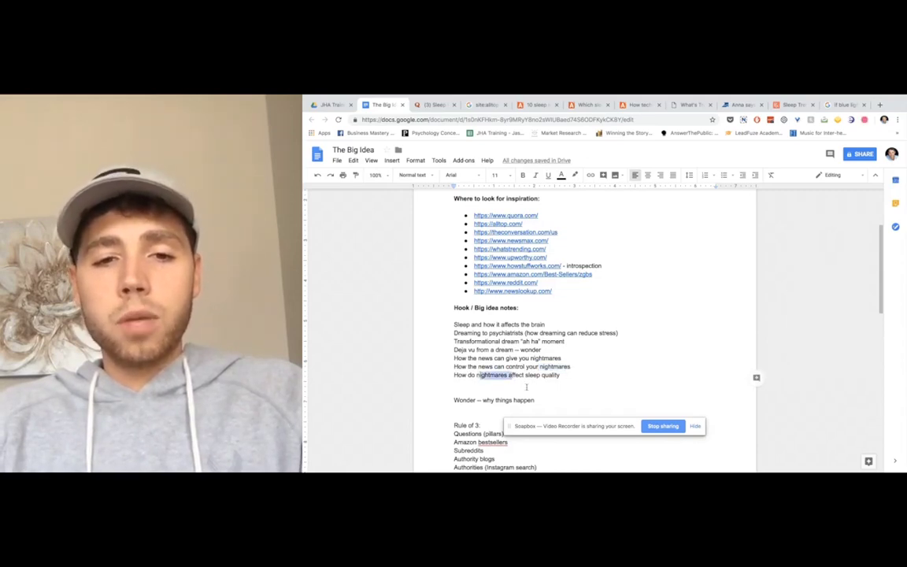
- Add the note 'Watching late night news lowers sleep quality...' at the end of the hook notes
{"action": "left_click", "coordinate": [486, 387]}
{"action": "type", "text": "How d"}
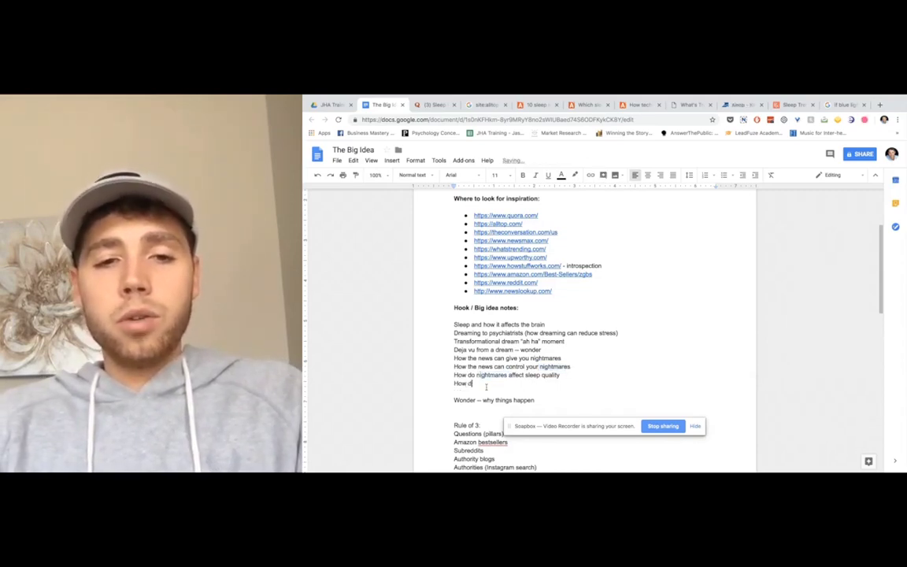
{"action": "type", "text": "oes the"}
{"action": "key", "text": "BackSpace"}
{"action": "key", "text": "BackSpace"}
{"action": "key", "text": "BackSpace"}
{"action": "key", "text": "BackSpace"}
{"action": "key", "text": "BackSpace"}
{"action": "key", "text": "BackSpace"}
{"action": "key", "text": "BackSpace"}
{"action": "key", "text": "BackSpace"}
{"action": "key", "text": "BackSpace"}
{"action": "key", "text": "BackSpace"}
{"action": "key", "text": "BackSpace"}
{"action": "key", "text": "BackSpace"}
{"action": "key", "text": "BackSpace"}
{"action": "type", "text": "Wat"}
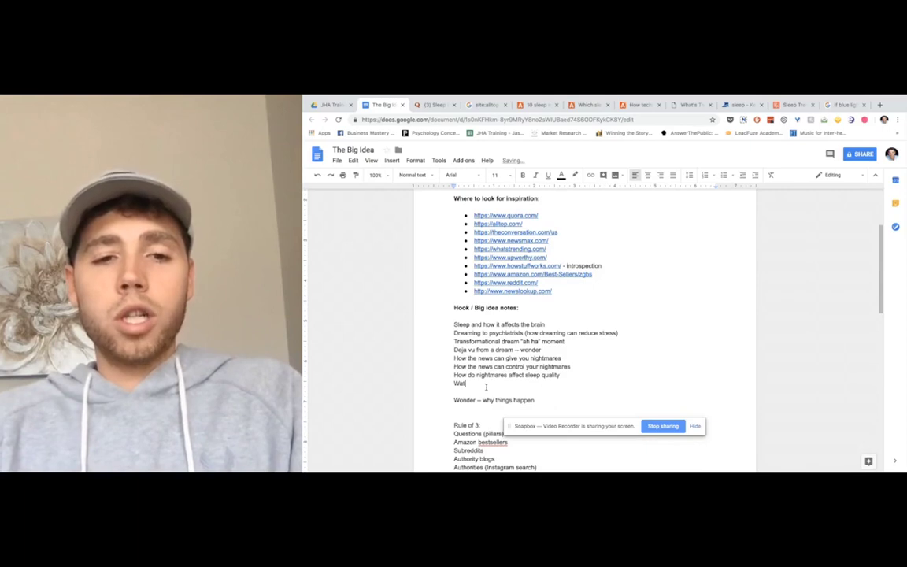
{"action": "type", "text": "ching late nigh"}
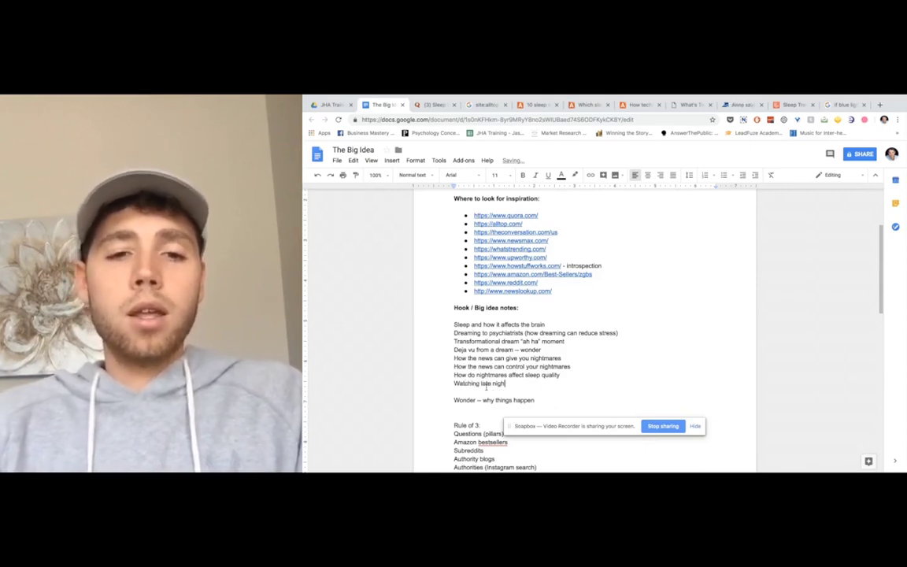
{"action": "type", "text": "t news lowers sle"}
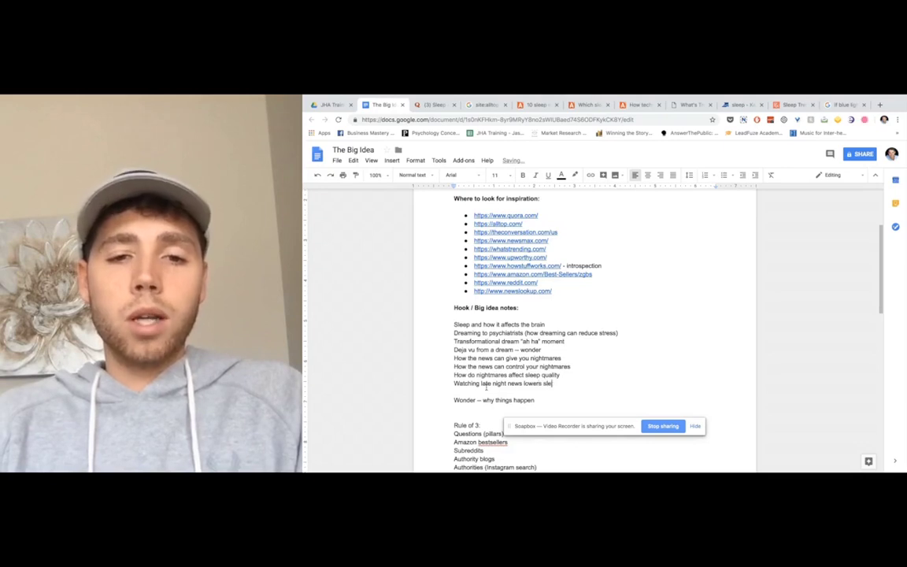
{"action": "type", "text": "ep qualit"}
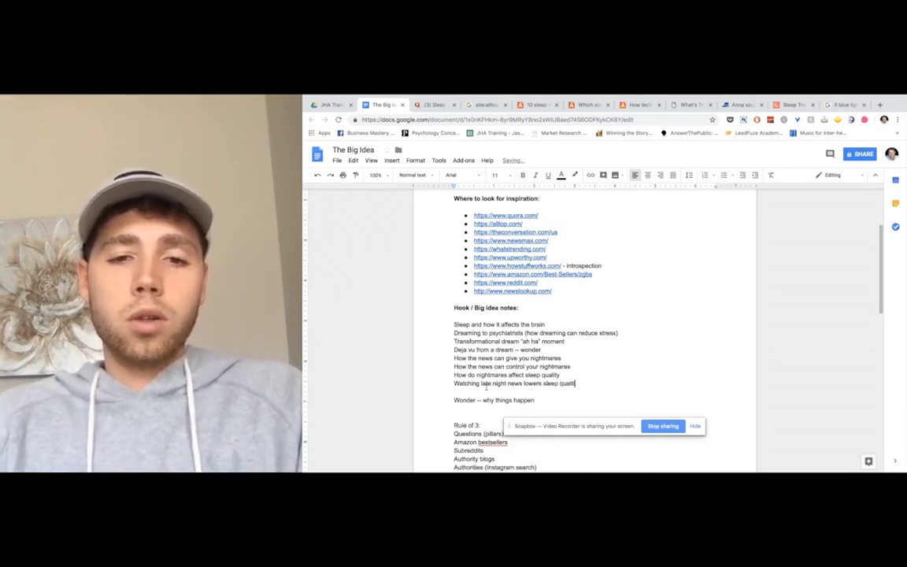
{"action": "type", "text": "y"}
{"action": "key", "text": "BackSpace"}
{"action": "key", "text": "BackSpace"}
{"action": "key", "text": "BackSpace"}
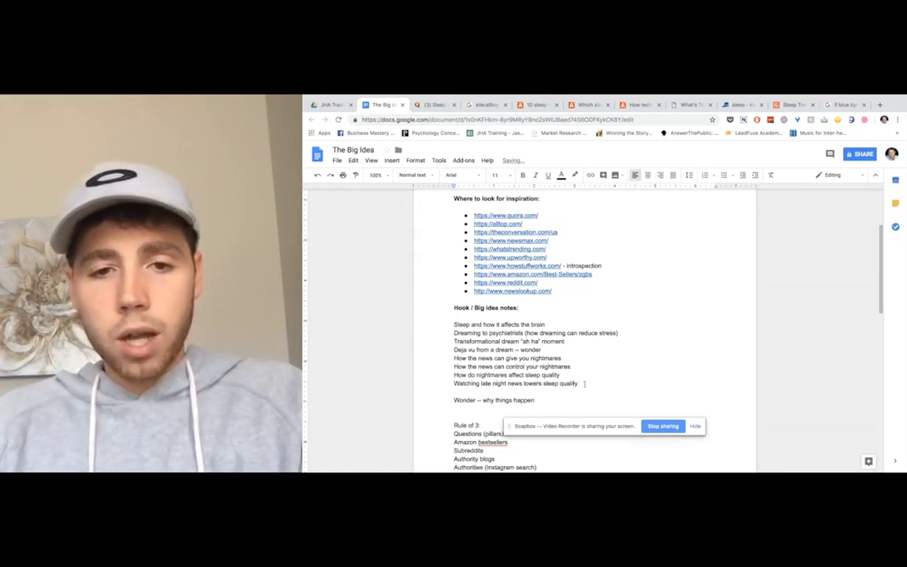
{"action": "left_click_drag", "start_coordinate": [579, 383], "coordinate": [411, 387]}
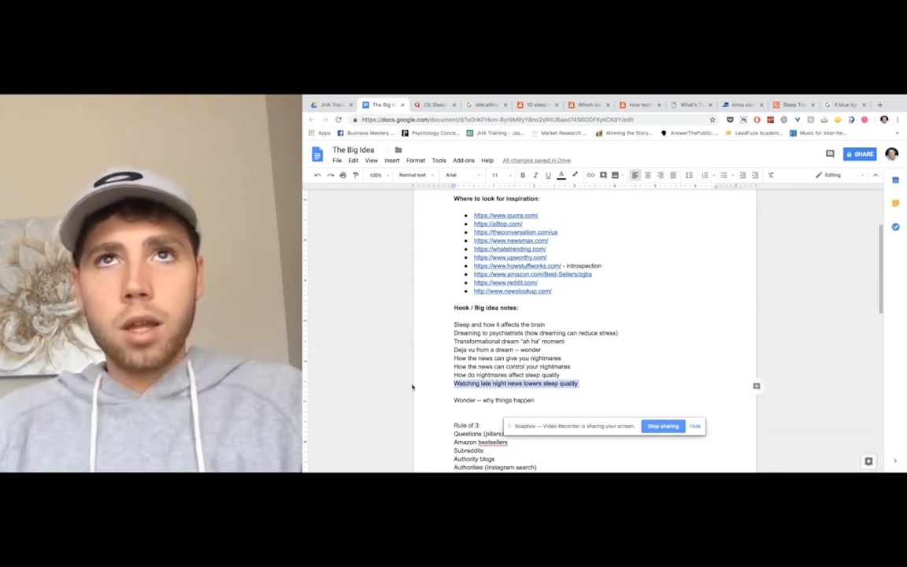
{"action": "left_click", "coordinate": [439, 385]}
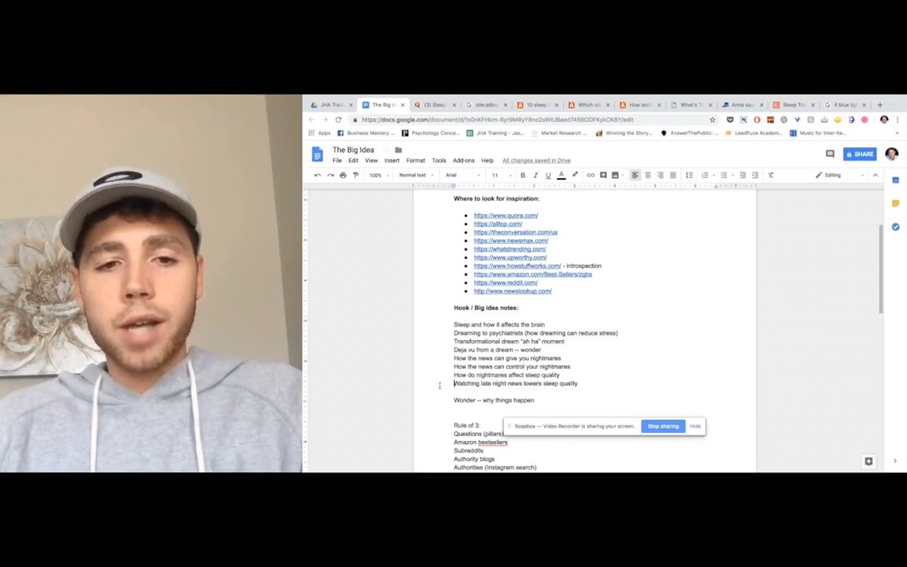
{"action": "left_click", "coordinate": [582, 385]}
{"action": "type", "text": "..."}
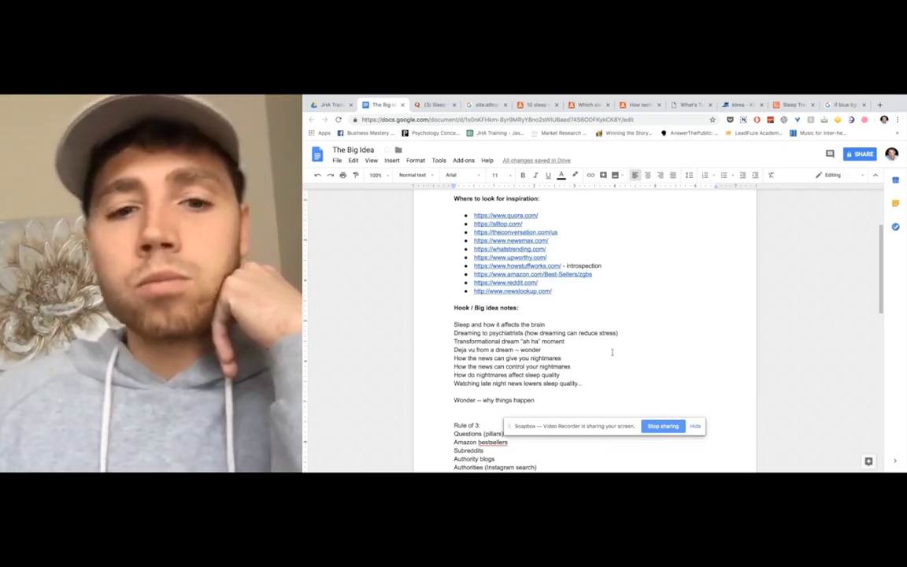
{"action": "left_click_drag", "start_coordinate": [452, 383], "coordinate": [587, 384]}
{"action": "left_click", "coordinate": [595, 385]}
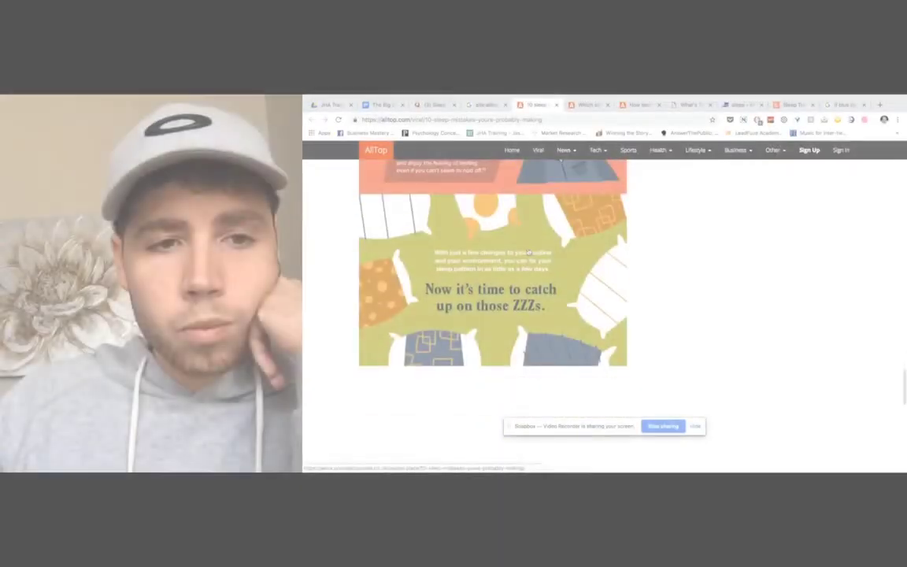
- Scroll back up through the 10 sleep mistakes infographic
{"action": "scroll", "coordinate": [505, 223], "scroll_direction": "down", "scroll_amount": 4}
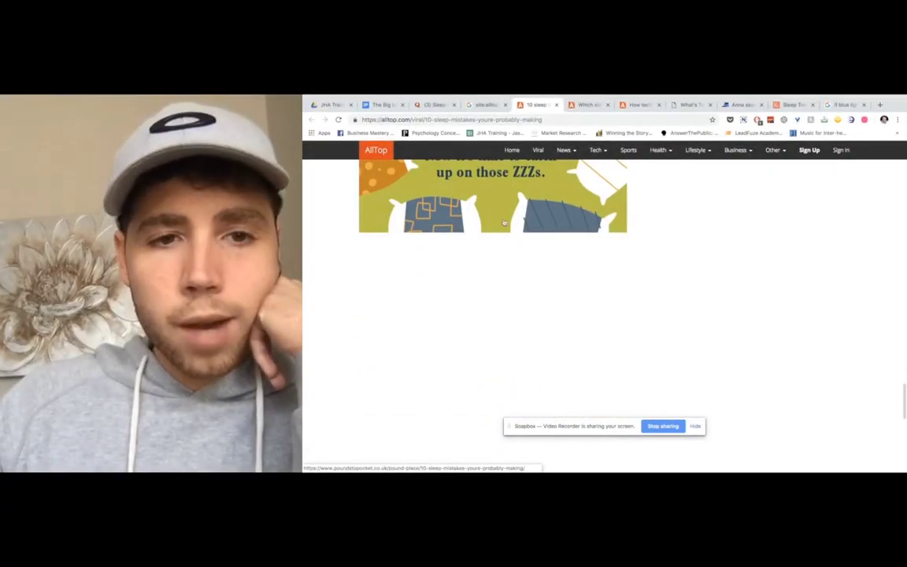
{"action": "scroll", "coordinate": [504, 224], "scroll_direction": "up", "scroll_amount": 15}
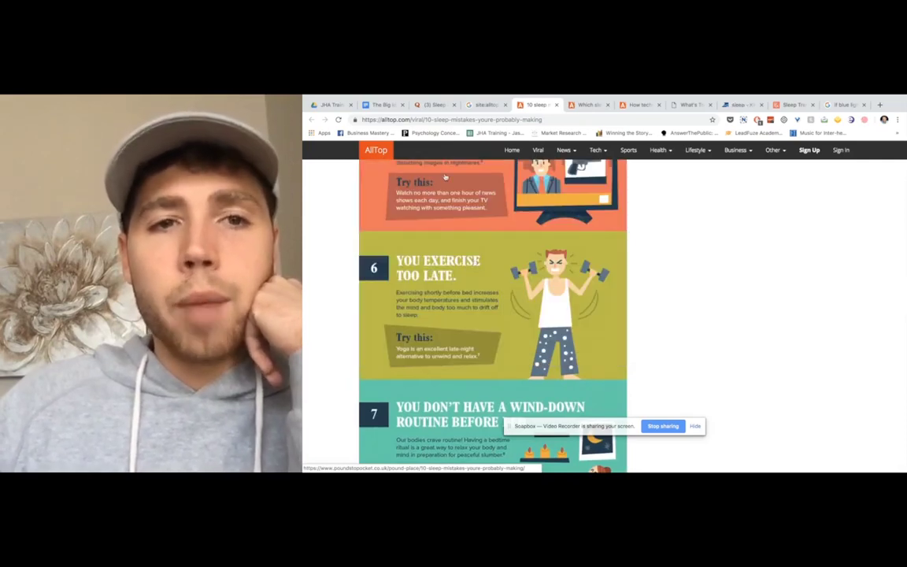
{"action": "scroll", "coordinate": [473, 258], "scroll_direction": "up", "scroll_amount": 4}
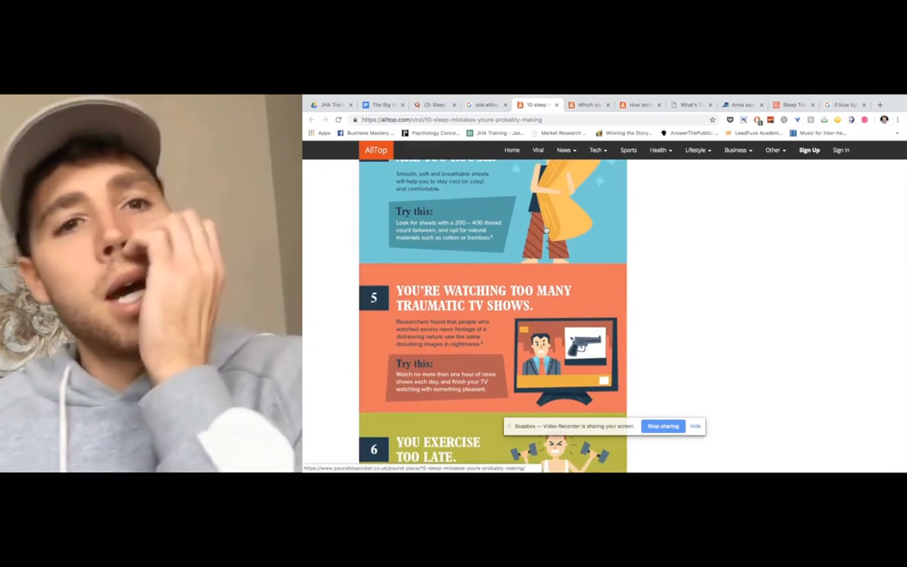
{"action": "scroll", "coordinate": [418, 175], "scroll_direction": "up", "scroll_amount": 3}
{"action": "scroll", "coordinate": [418, 176], "scroll_direction": "up", "scroll_amount": 1}
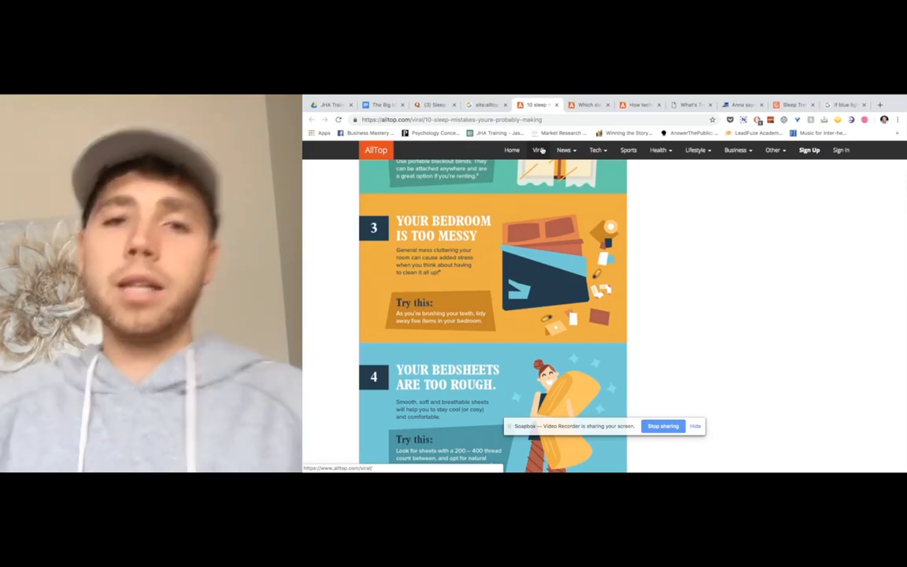
- Go to AllTop's Viral news section and browse its articles
{"action": "left_click", "coordinate": [541, 151]}
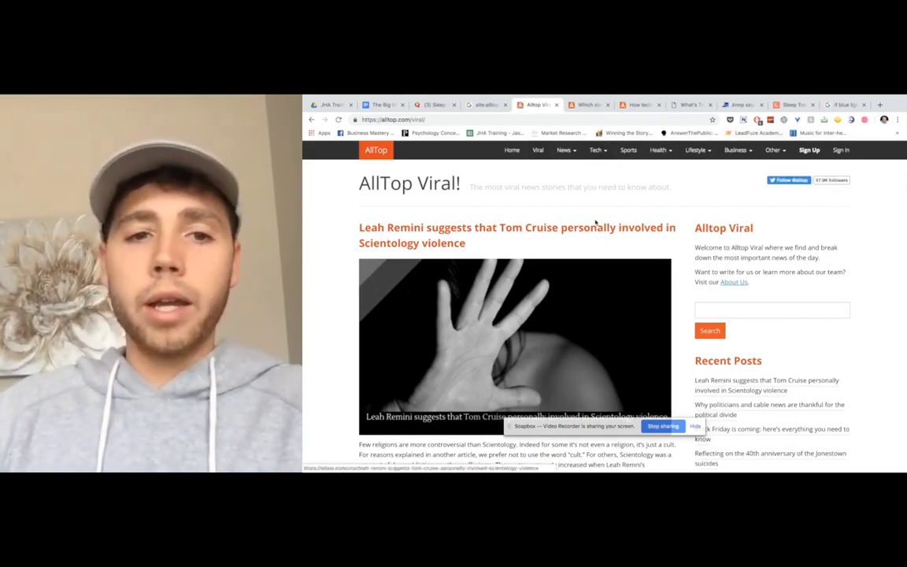
{"action": "scroll", "coordinate": [595, 223], "scroll_direction": "down", "scroll_amount": 1}
{"action": "scroll", "coordinate": [595, 223], "scroll_direction": "down", "scroll_amount": 5}
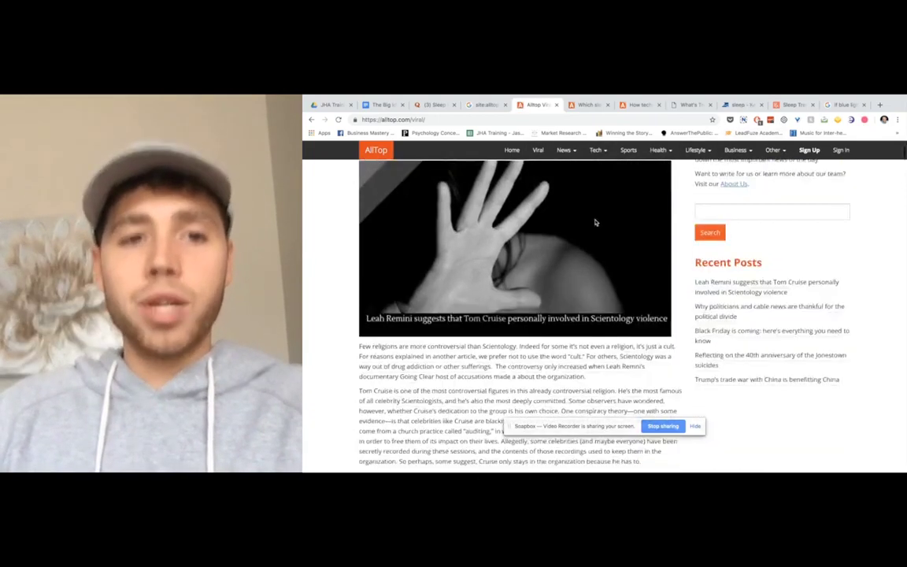
{"action": "scroll", "coordinate": [596, 223], "scroll_direction": "up", "scroll_amount": 5}
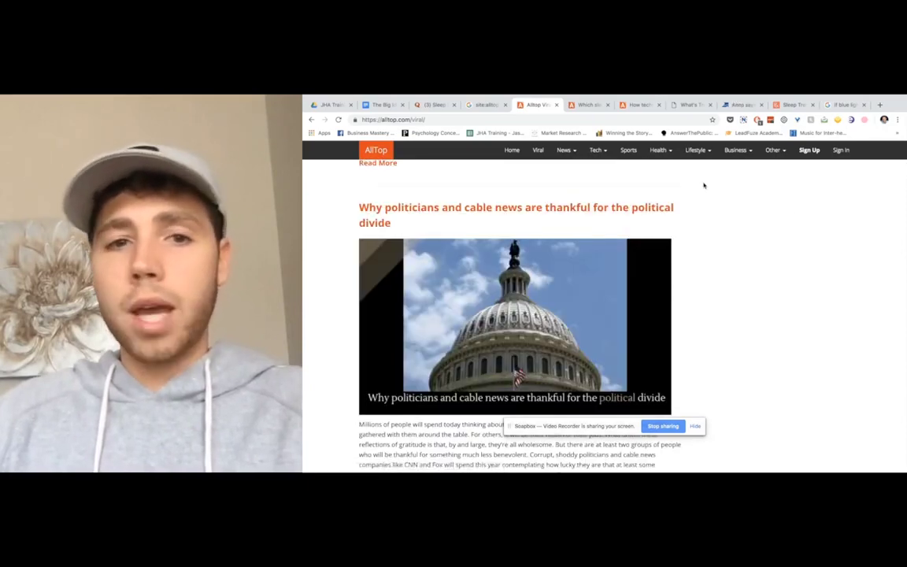
{"action": "scroll", "coordinate": [703, 185], "scroll_direction": "down", "scroll_amount": 5}
{"action": "scroll", "coordinate": [704, 189], "scroll_direction": "down", "scroll_amount": 1}
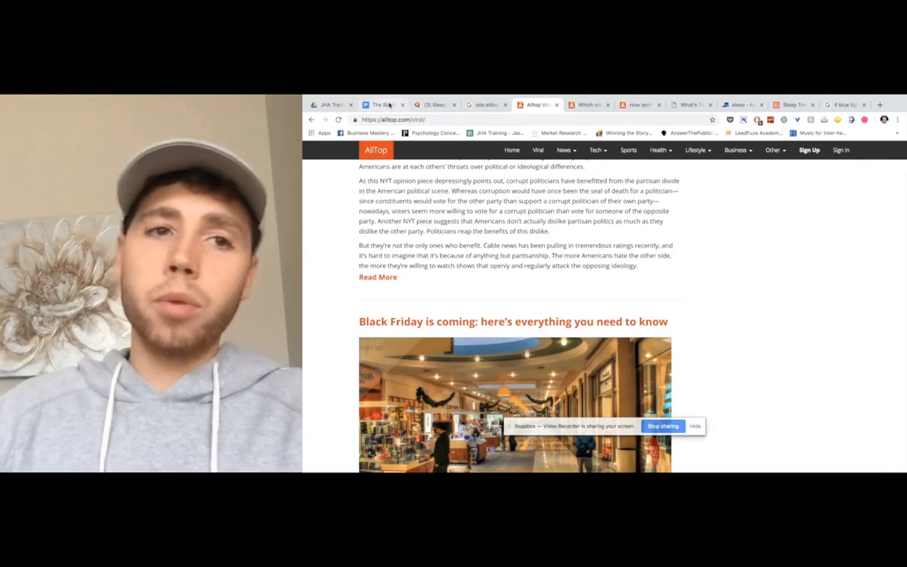
{"action": "left_click", "coordinate": [382, 104]}
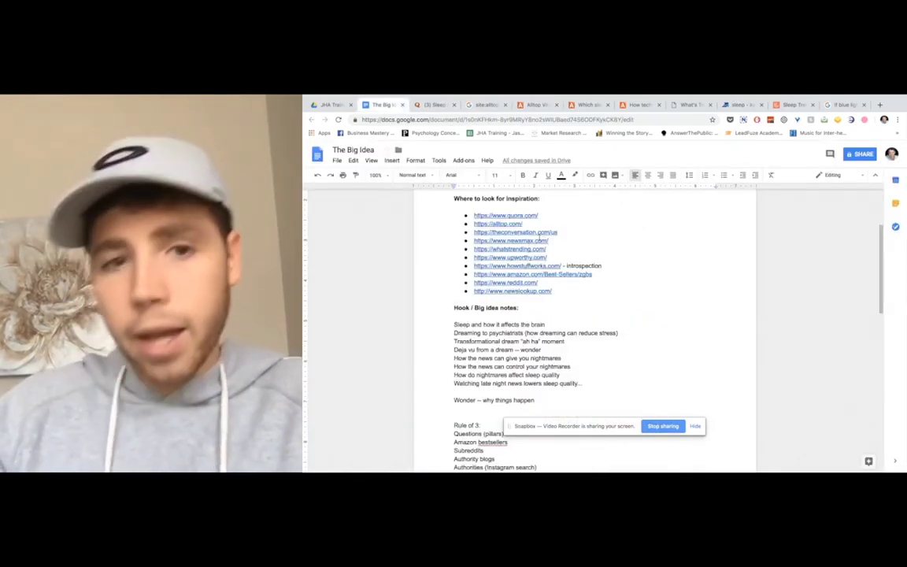
- Open whatstrending.com from the doc's link in a new tab and browse its 'sleep' search results
{"action": "left_click", "coordinate": [527, 247]}
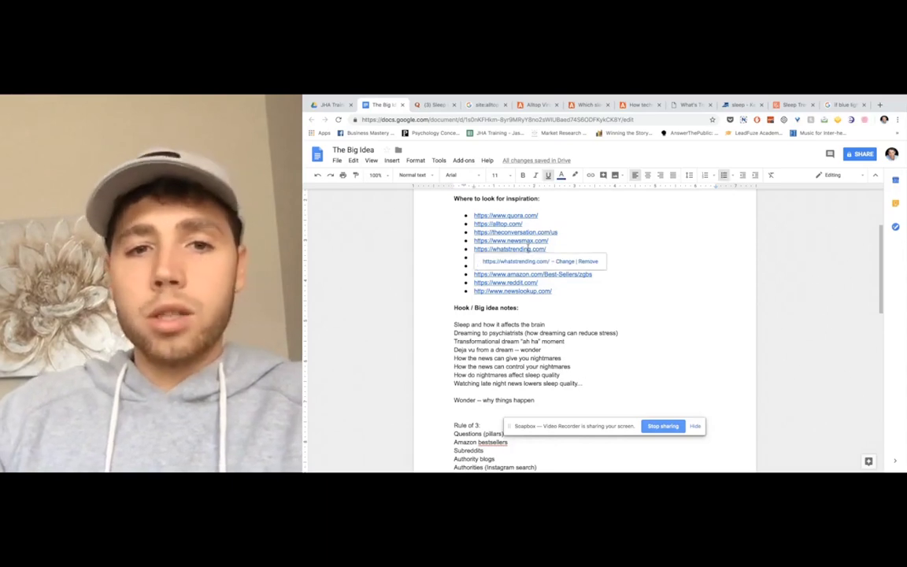
{"action": "left_click", "coordinate": [527, 261]}
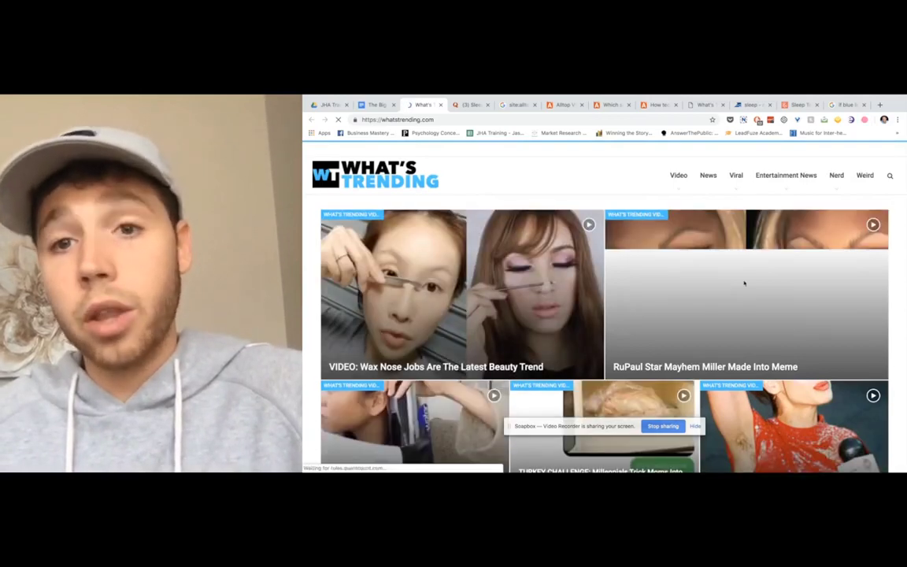
{"action": "left_click", "coordinate": [891, 178]}
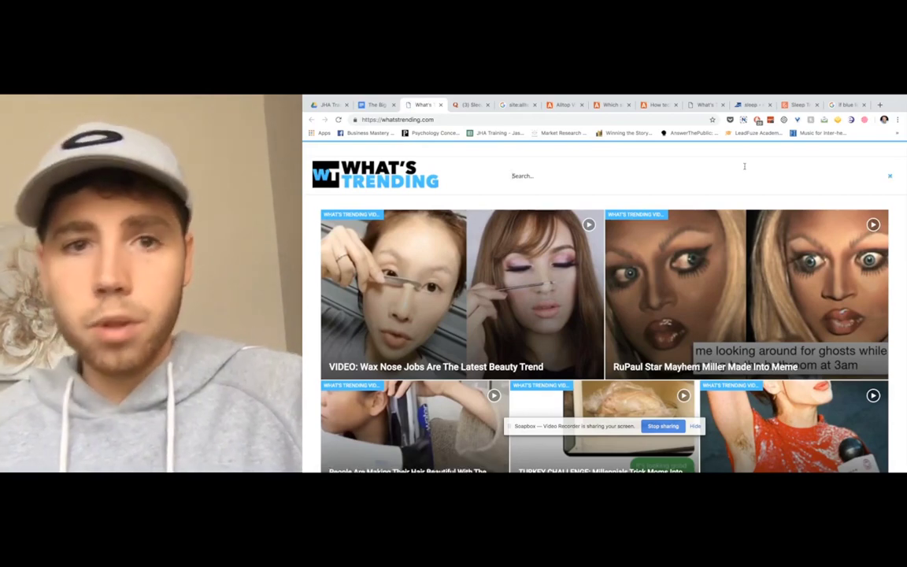
{"action": "type", "text": "sleep"}
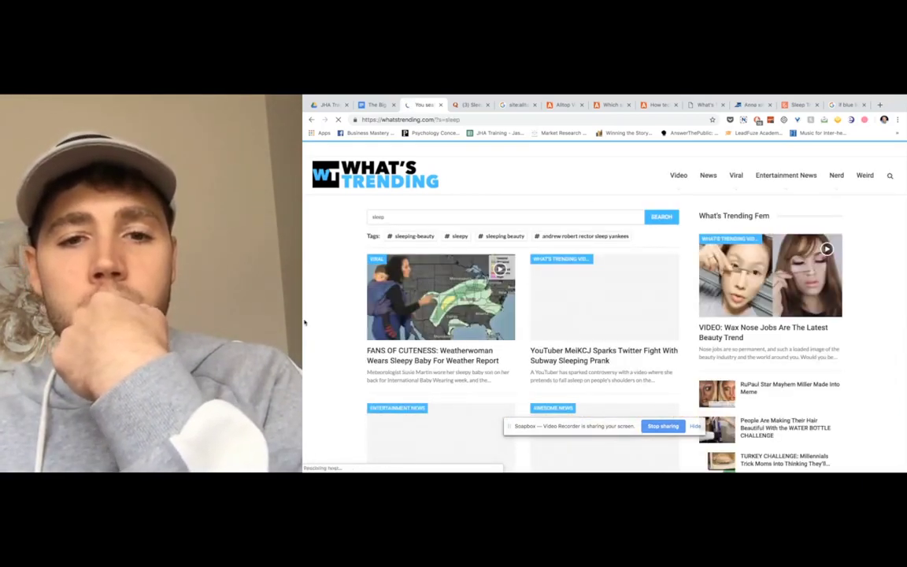
{"action": "scroll", "coordinate": [314, 348], "scroll_direction": "down", "scroll_amount": 1}
{"action": "scroll", "coordinate": [313, 348], "scroll_direction": "down", "scroll_amount": 3}
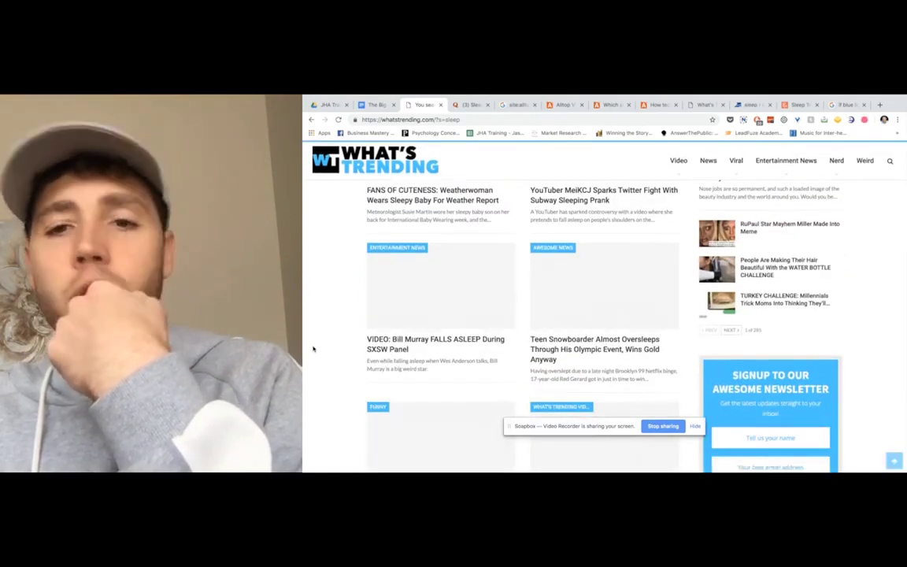
{"action": "scroll", "coordinate": [312, 348], "scroll_direction": "down", "scroll_amount": 1}
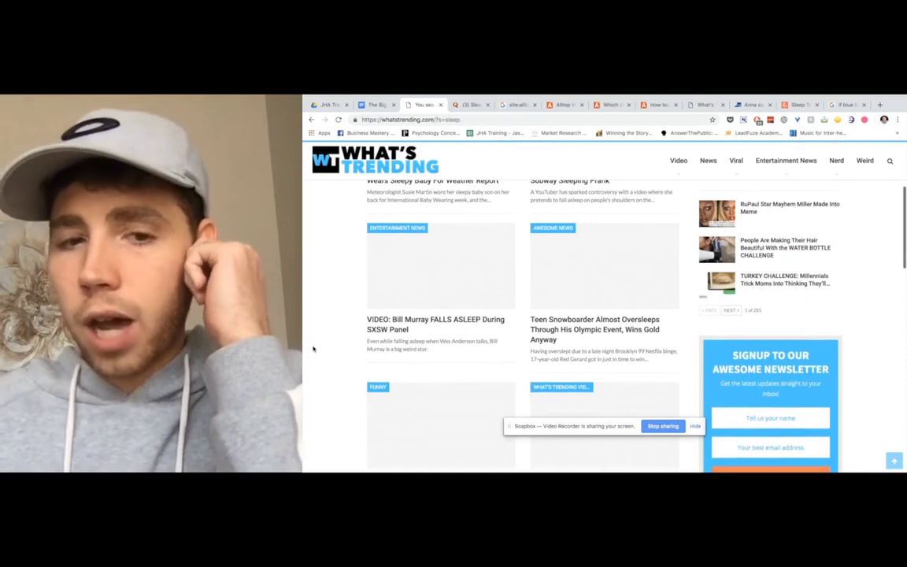
{"action": "scroll", "coordinate": [313, 348], "scroll_direction": "down", "scroll_amount": 2}
{"action": "scroll", "coordinate": [313, 348], "scroll_direction": "down", "scroll_amount": 4}
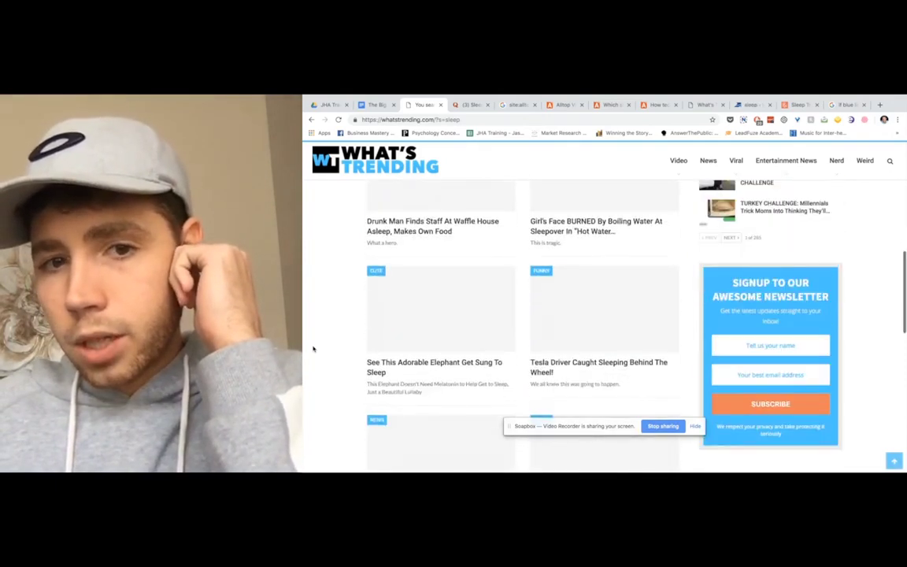
{"action": "scroll", "coordinate": [313, 349], "scroll_direction": "down", "scroll_amount": 2}
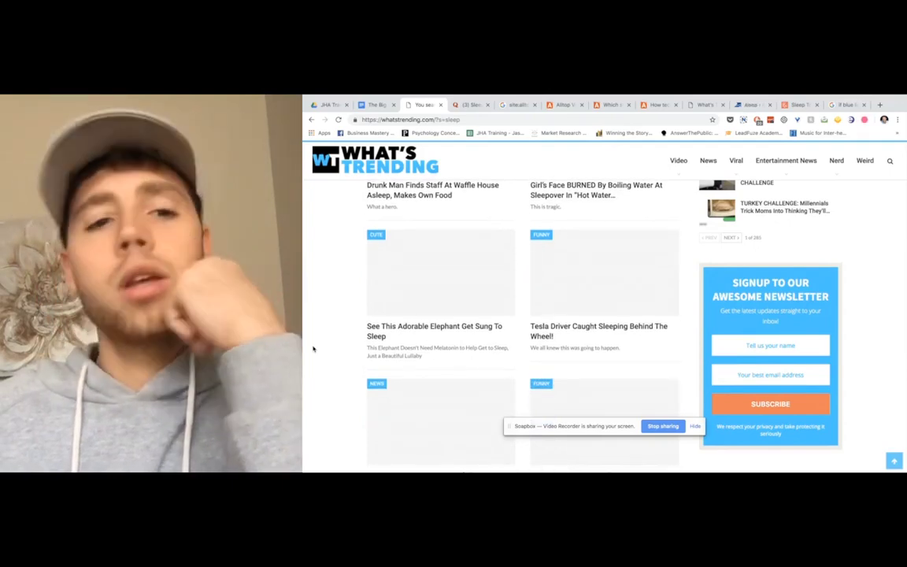
- Check the doc and the sleep results, closing the howstuffworks link preview
{"action": "left_click", "coordinate": [378, 106]}
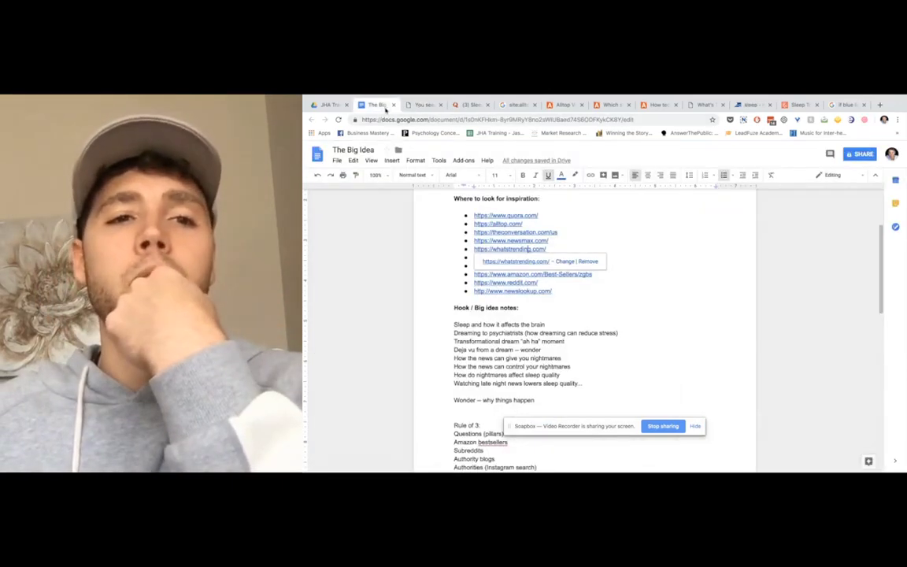
{"action": "left_click", "coordinate": [411, 105]}
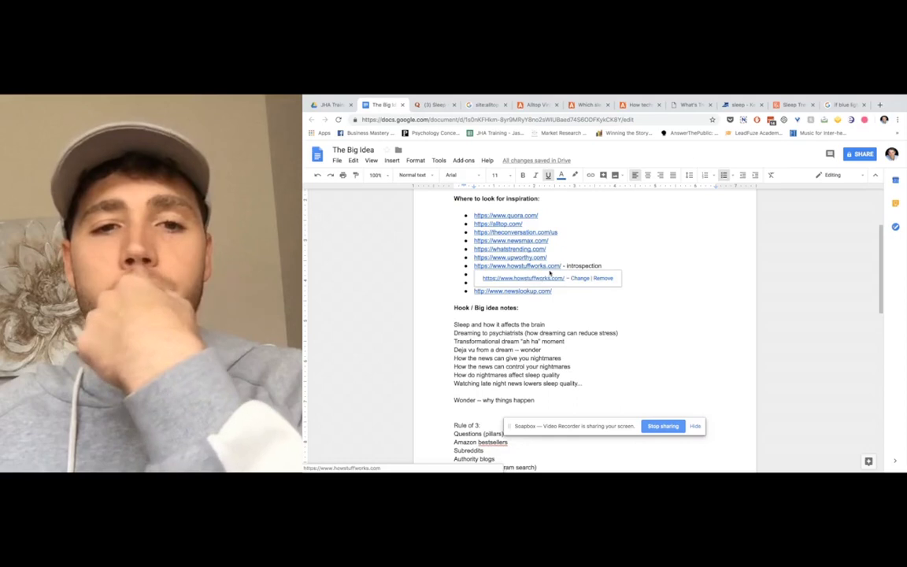
{"action": "left_click", "coordinate": [587, 250]}
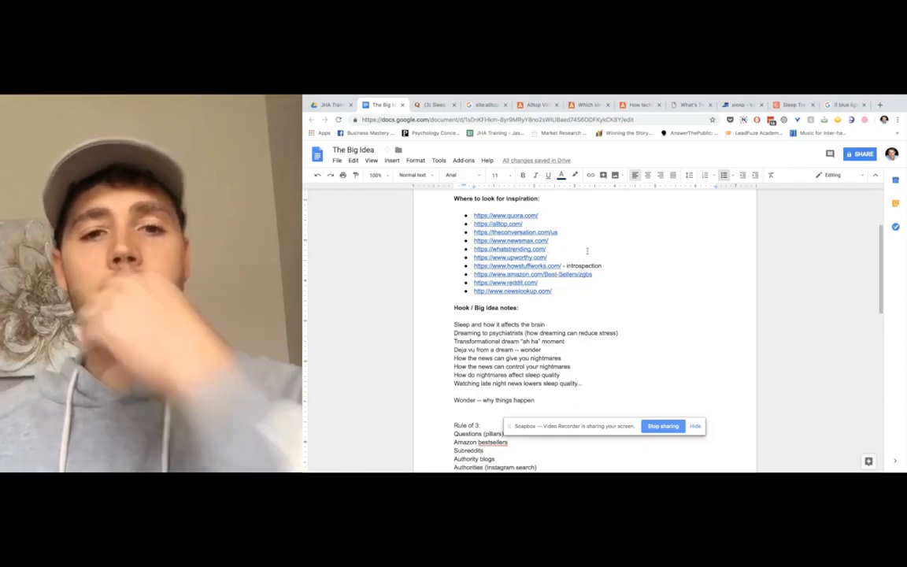
{"action": "left_click", "coordinate": [483, 119]}
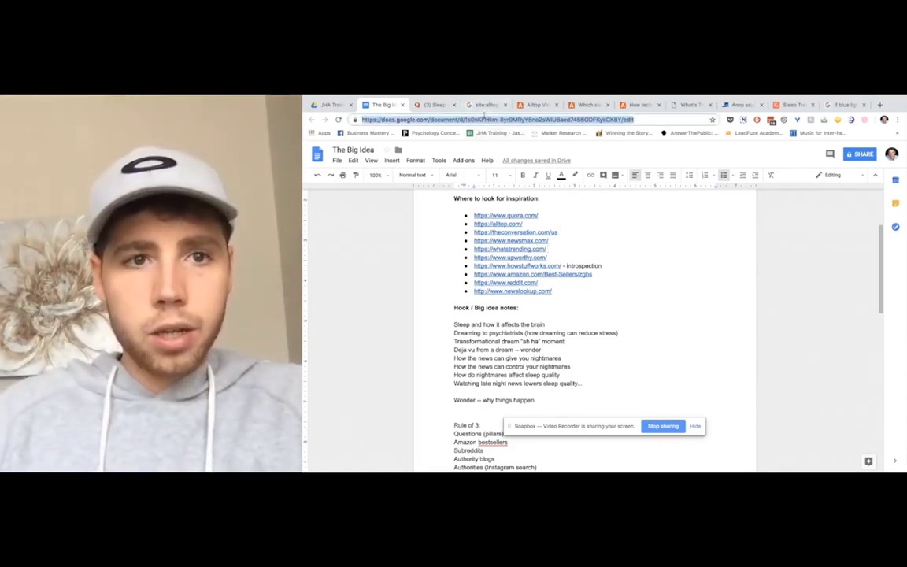
- Load the Wait But Why site in the Quora tab
{"action": "left_click", "coordinate": [436, 104]}
{"action": "type", "text": "wha"}
{"action": "key", "text": "BackSpace"}
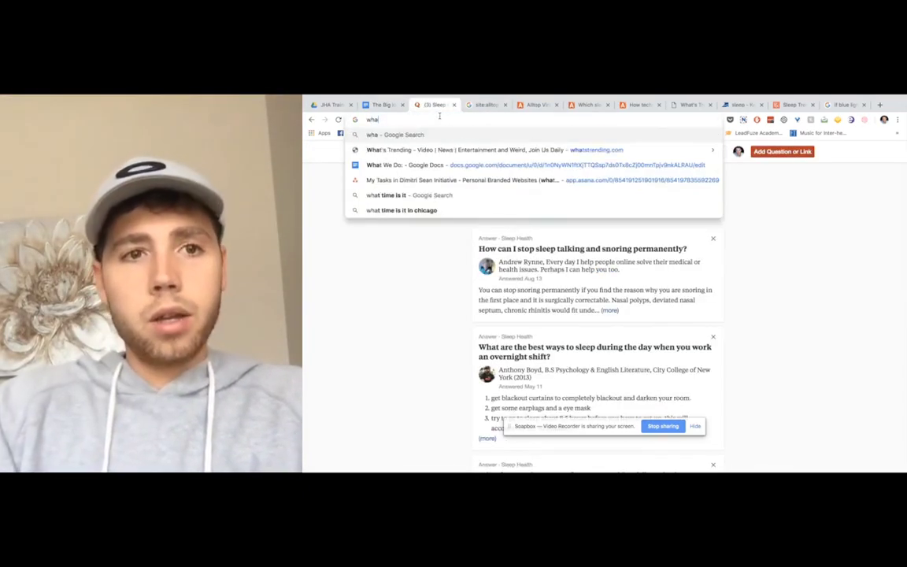
{"action": "key", "text": "BackSpace"}
{"action": "key", "text": "BackSpace"}
{"action": "type", "text": "ai"}
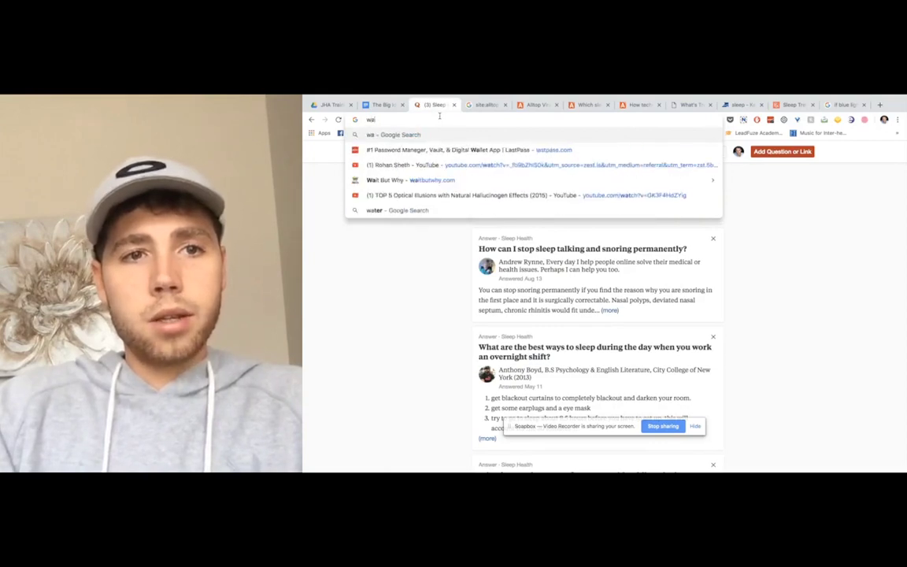
{"action": "type", "text": "tbut"}
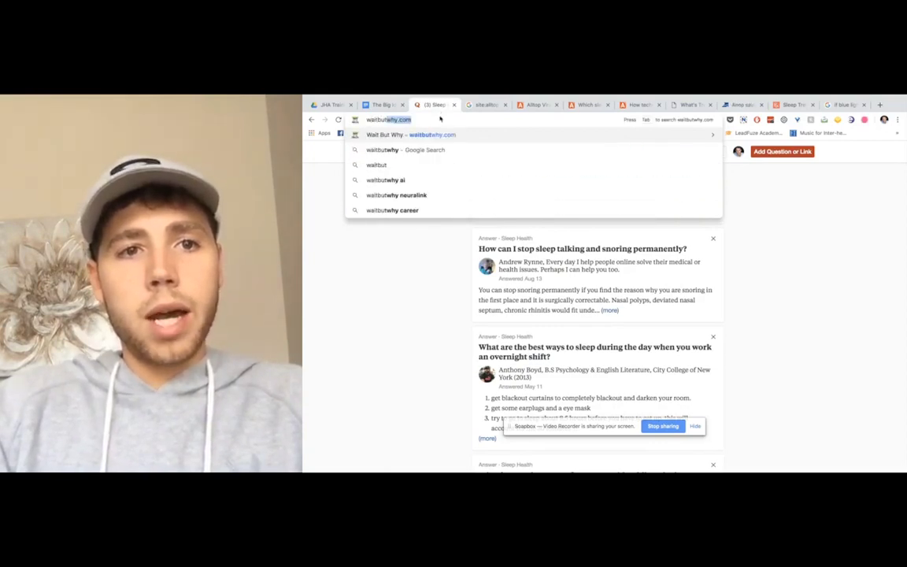
{"action": "key", "text": "Return"}
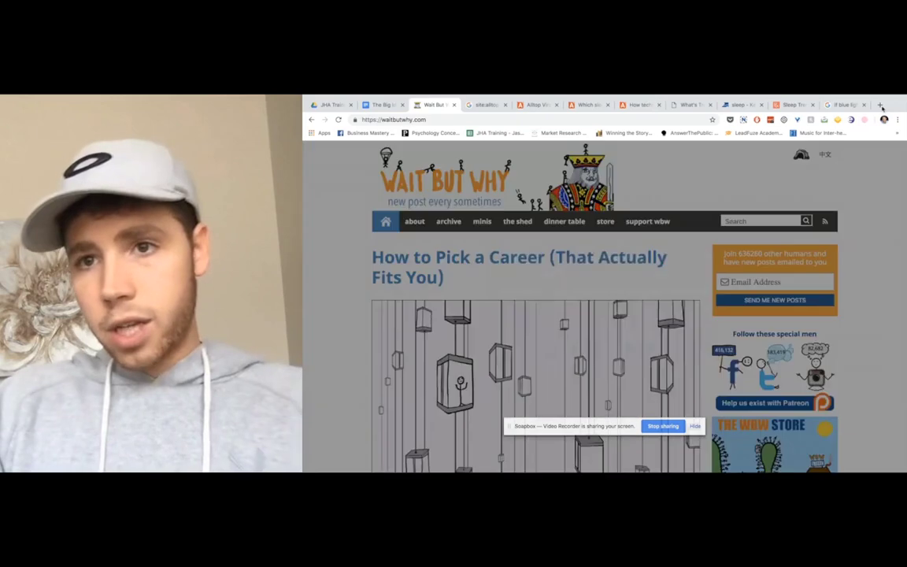
- Load adleaks.com in a new tab and select its address for copying
{"action": "left_click", "coordinate": [879, 105]}
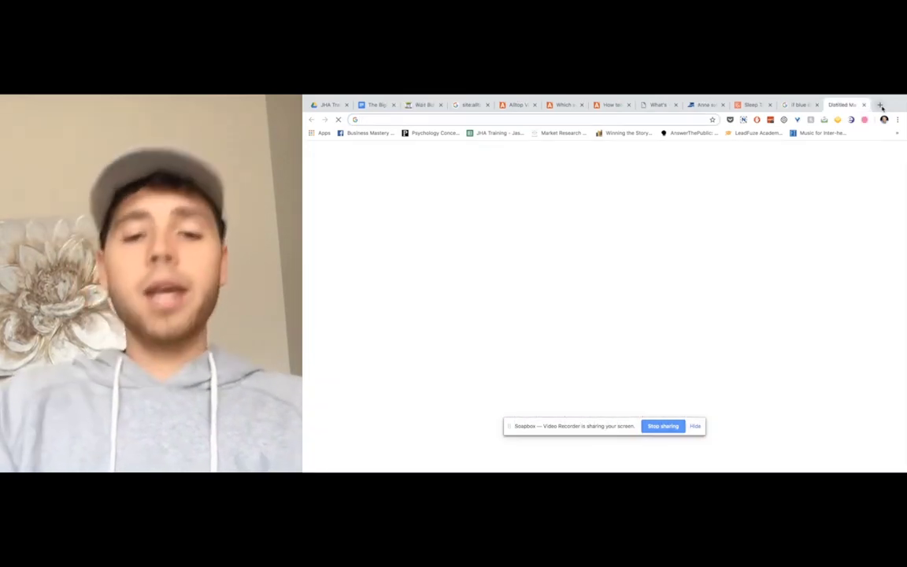
{"action": "type", "text": "ad"}
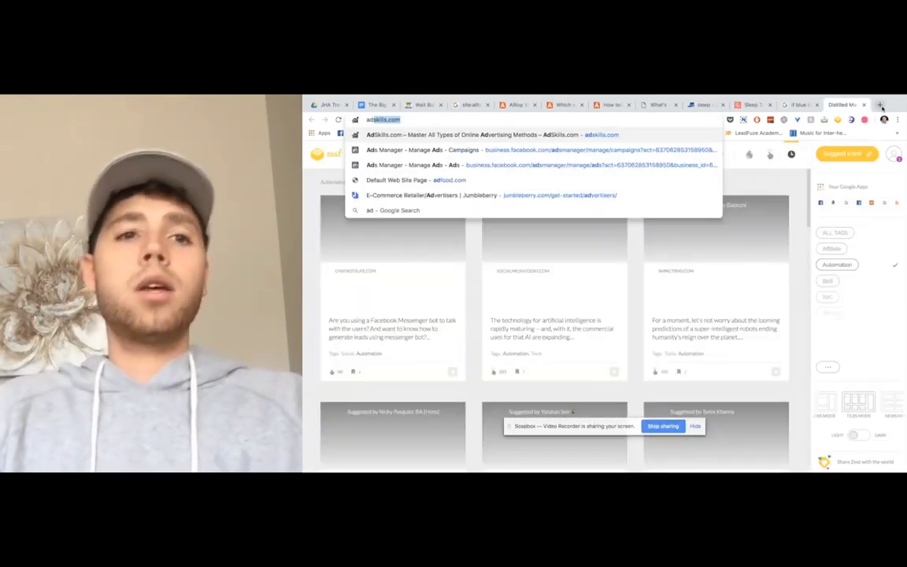
{"action": "type", "text": "leaks"}
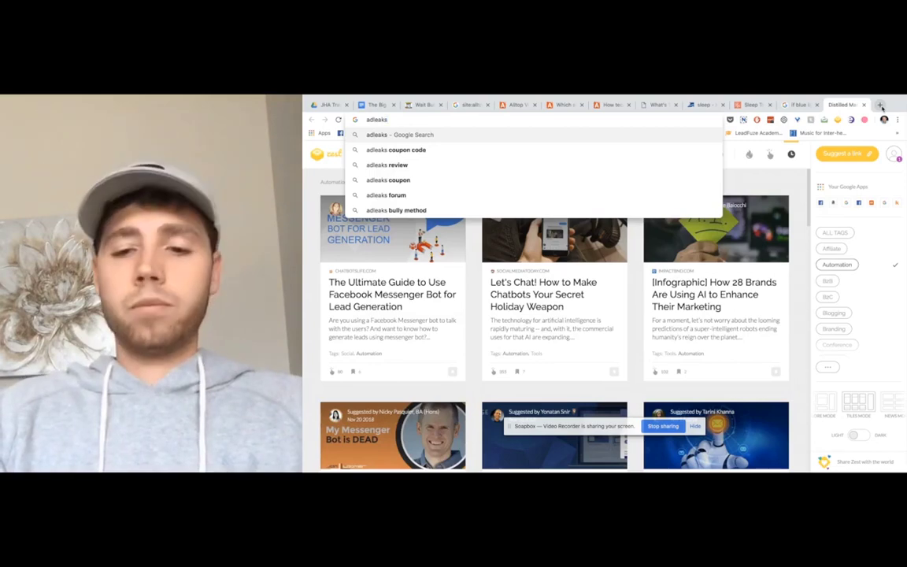
{"action": "type", "text": ".com"}
{"action": "key", "text": "Return"}
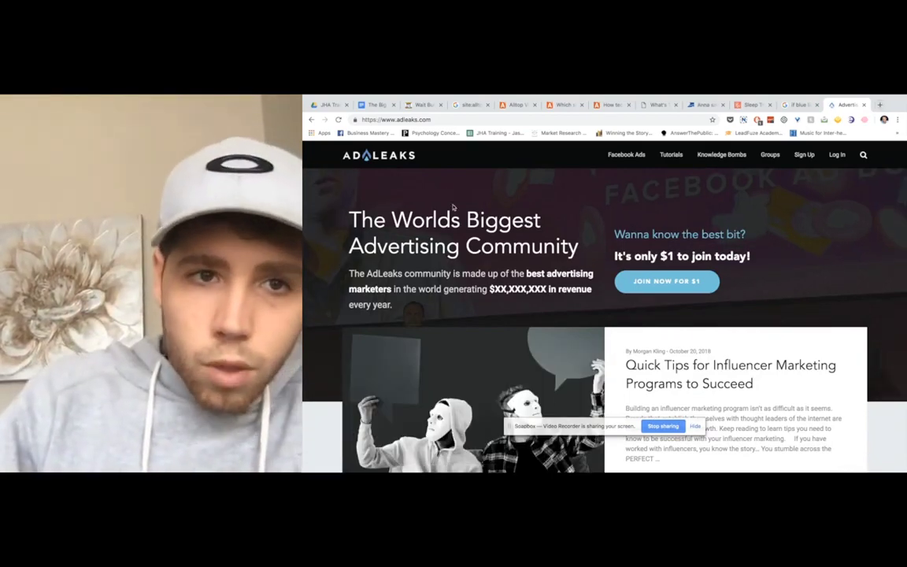
{"action": "left_click", "coordinate": [454, 119]}
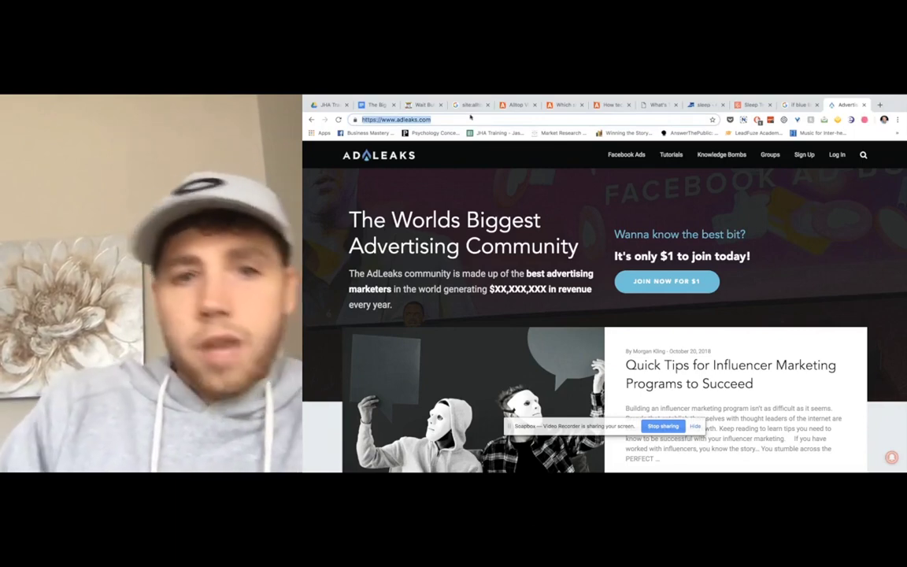
- Review Serpstat's Top Pages results for 'sleep', led by a zerotothree.org article
{"action": "left_click", "coordinate": [701, 107]}
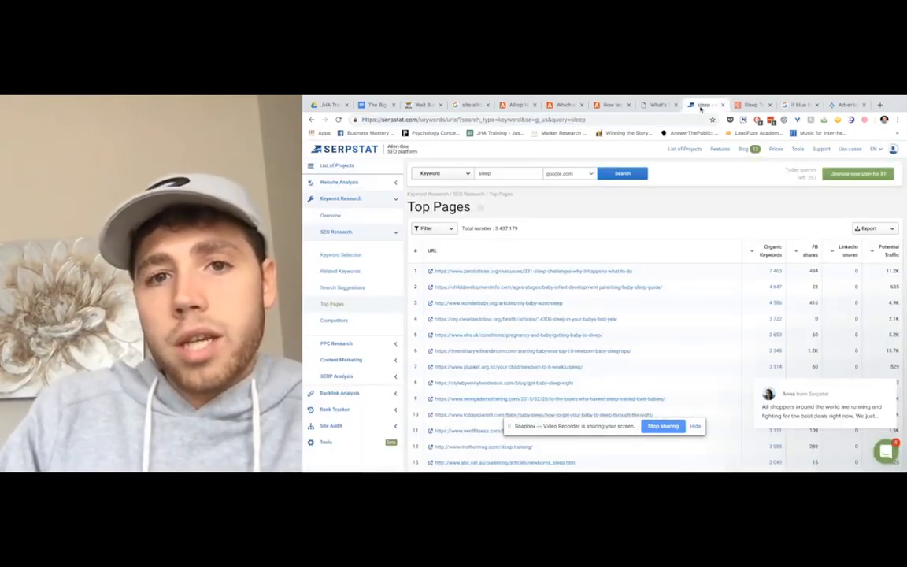
{"action": "scroll", "coordinate": [565, 269], "scroll_direction": "down", "scroll_amount": 1}
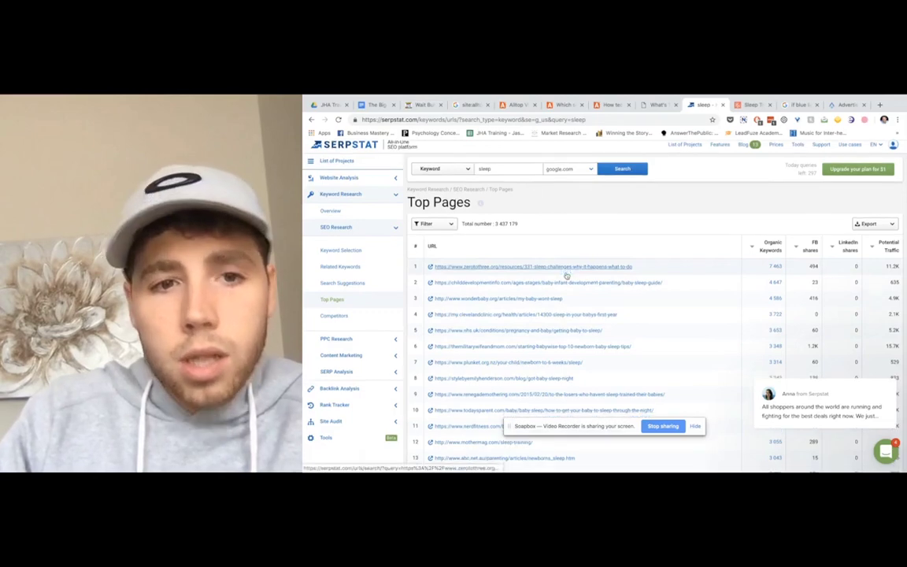
{"action": "scroll", "coordinate": [565, 273], "scroll_direction": "down", "scroll_amount": 1}
{"action": "scroll", "coordinate": [563, 202], "scroll_direction": "up", "scroll_amount": 2}
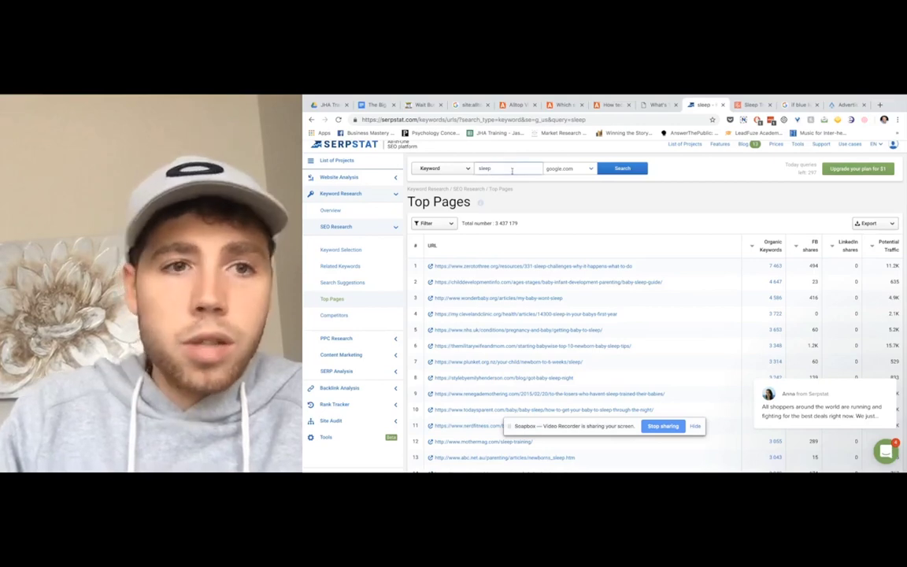
{"action": "scroll", "coordinate": [533, 250], "scroll_direction": "down", "scroll_amount": 1}
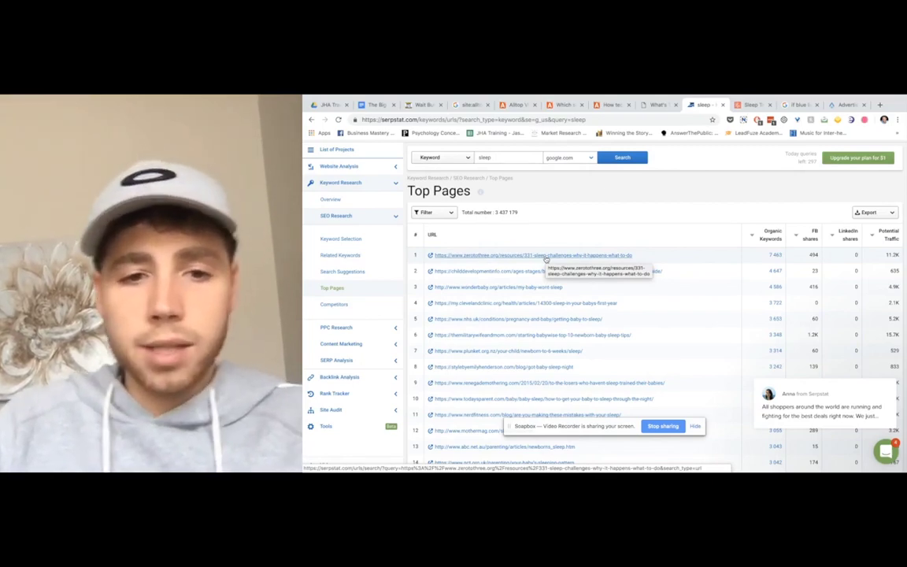
{"action": "scroll", "coordinate": [545, 259], "scroll_direction": "down", "scroll_amount": 1}
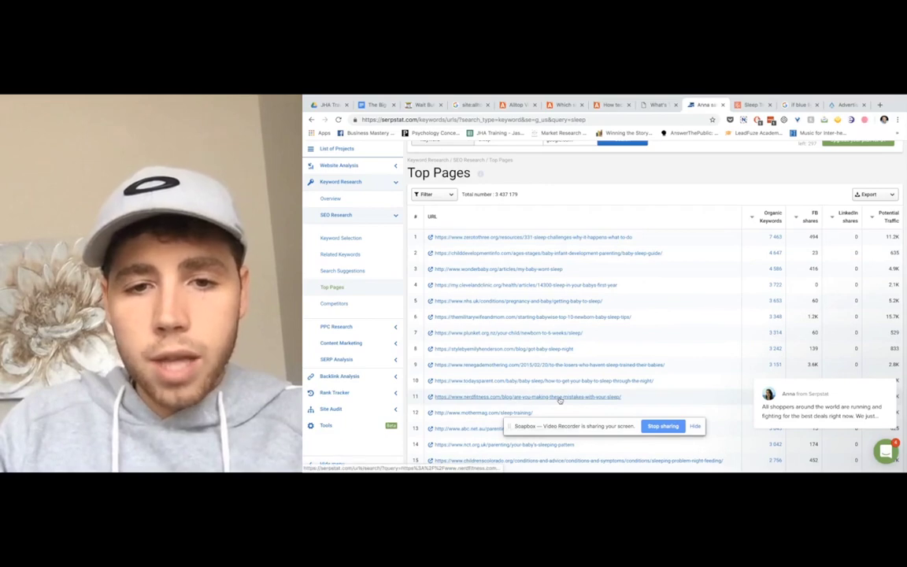
{"action": "scroll", "coordinate": [559, 400], "scroll_direction": "down", "scroll_amount": 1}
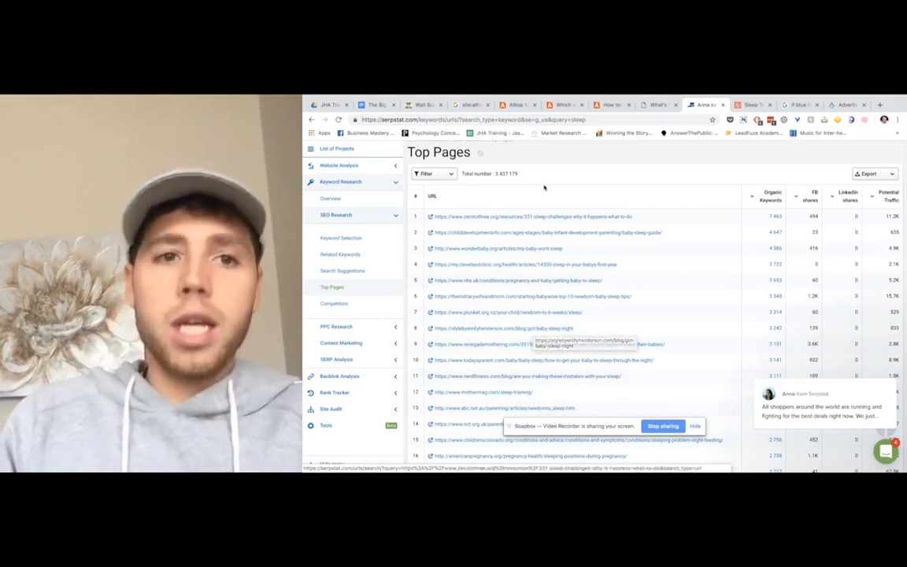
{"action": "scroll", "coordinate": [543, 187], "scroll_direction": "up", "scroll_amount": 3}
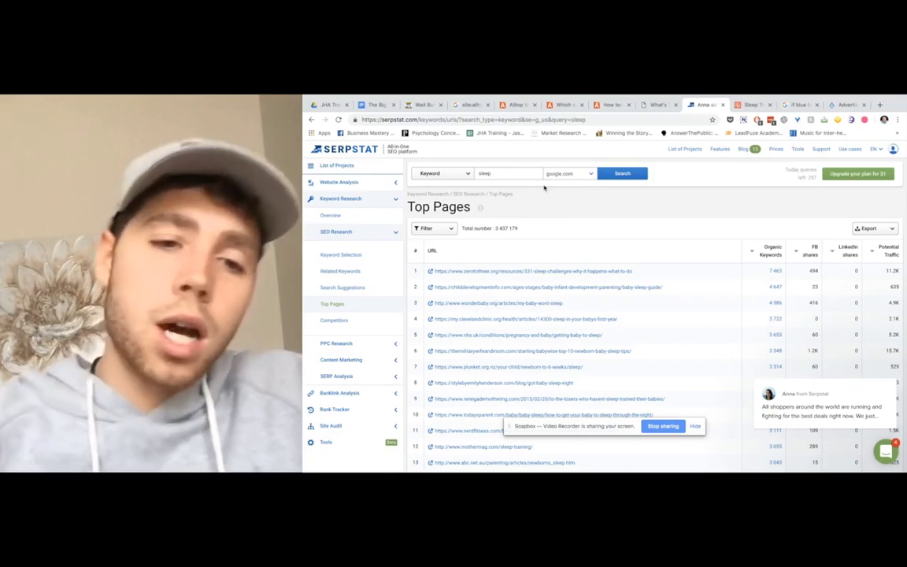
{"action": "scroll", "coordinate": [543, 186], "scroll_direction": "down", "scroll_amount": 5}
{"action": "scroll", "coordinate": [541, 181], "scroll_direction": "down", "scroll_amount": 8}
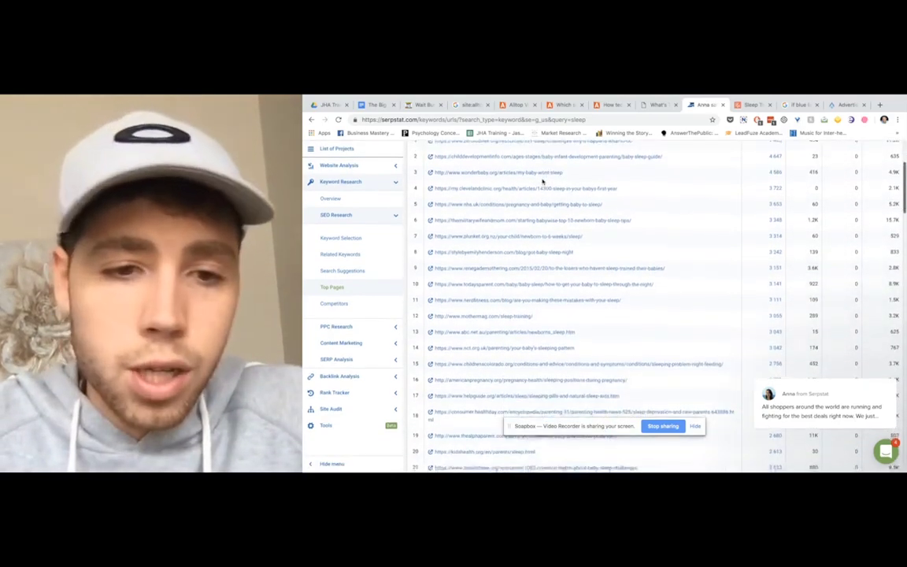
{"action": "scroll", "coordinate": [541, 181], "scroll_direction": "up", "scroll_amount": 11}
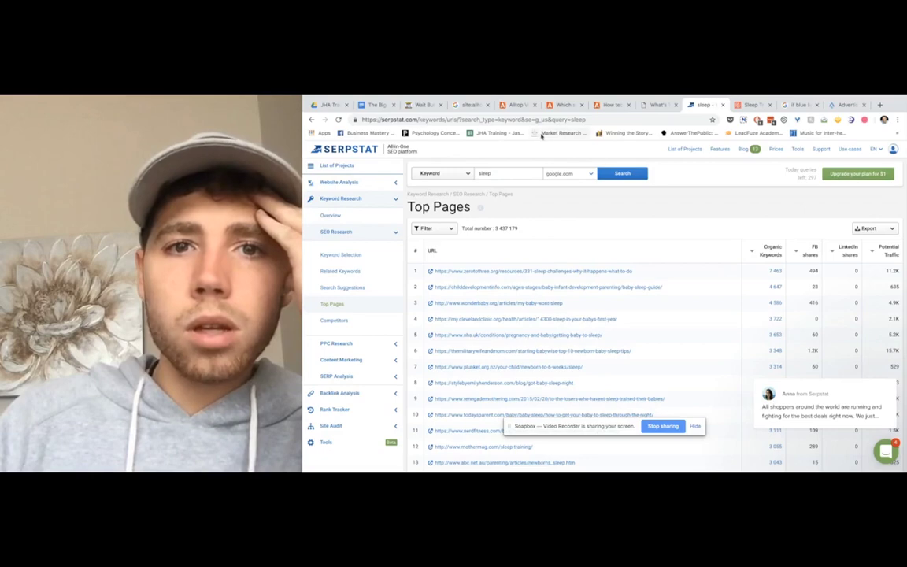
{"action": "left_click", "coordinate": [372, 184]}
- Run a Serpstat root-domain analysis on the pasted adleaks.com address
{"action": "left_click", "coordinate": [349, 201]}
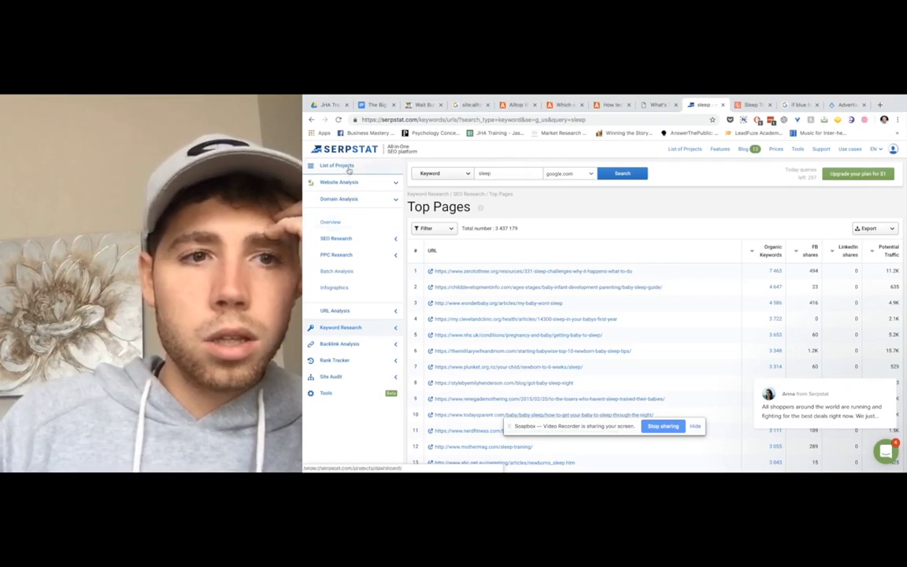
{"action": "left_click", "coordinate": [349, 168]}
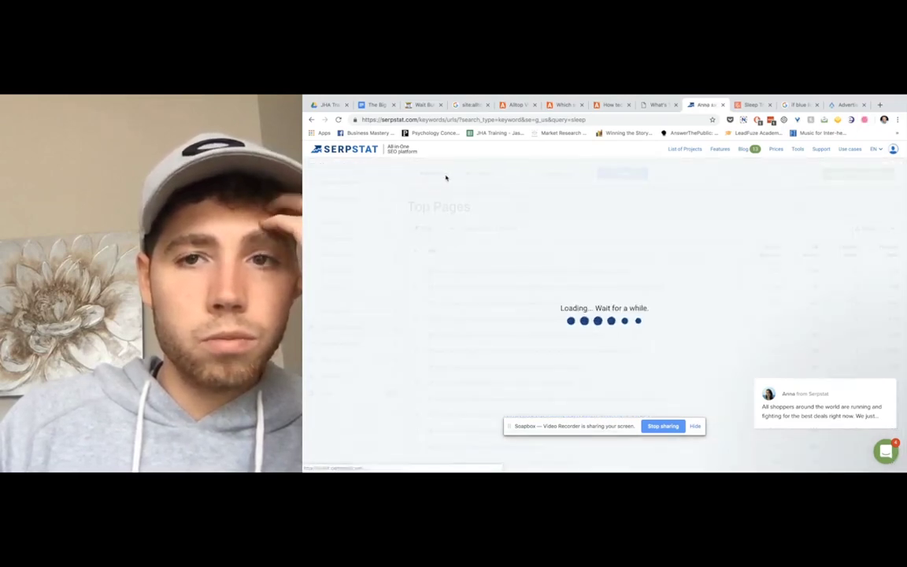
{"action": "left_click", "coordinate": [445, 175]}
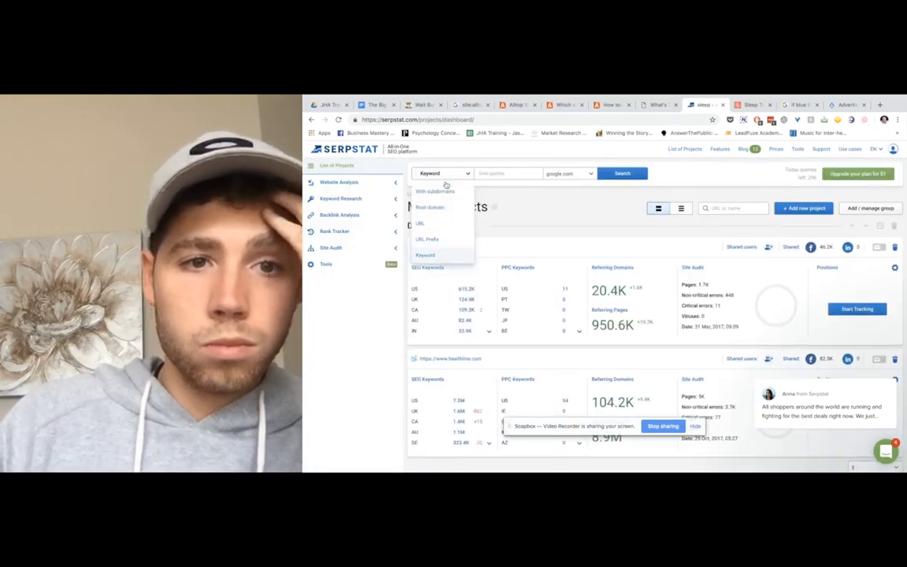
{"action": "left_click", "coordinate": [443, 208]}
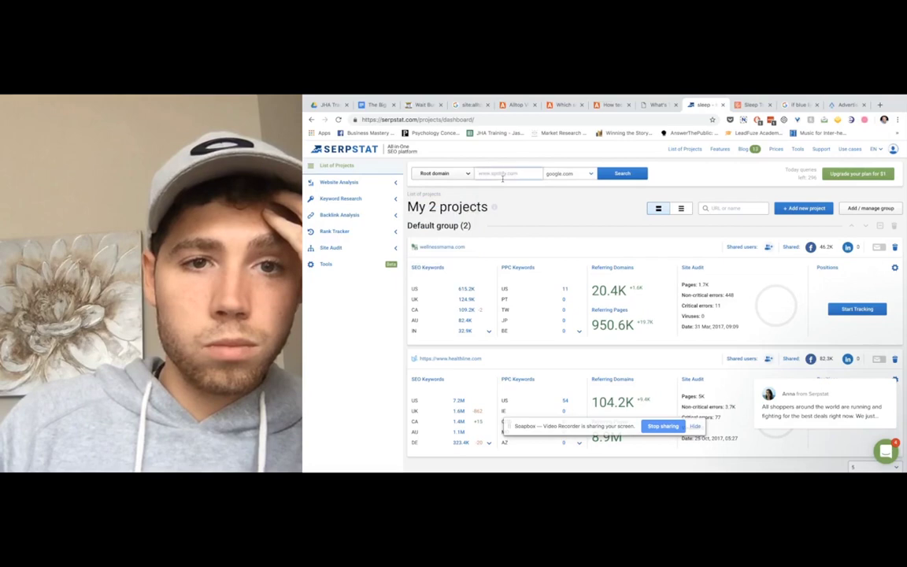
{"action": "left_click", "coordinate": [502, 178]}
{"action": "type", "text": "https://www.allbirds.com/"}
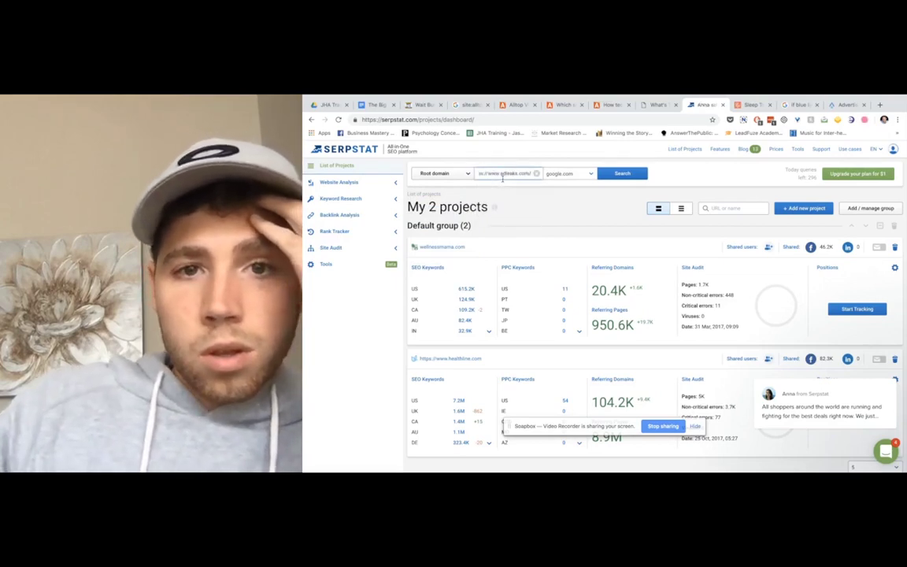
{"action": "left_click", "coordinate": [620, 174]}
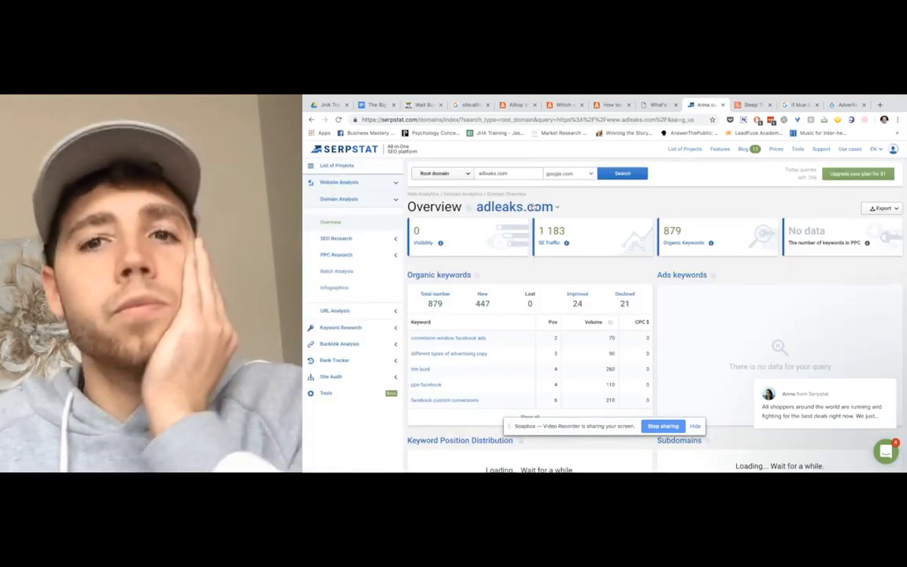
- Review the adleaks.com overview: 879 organic keywords, 1 183 SE traffic and top pages
{"action": "scroll", "coordinate": [533, 207], "scroll_direction": "down", "scroll_amount": 3}
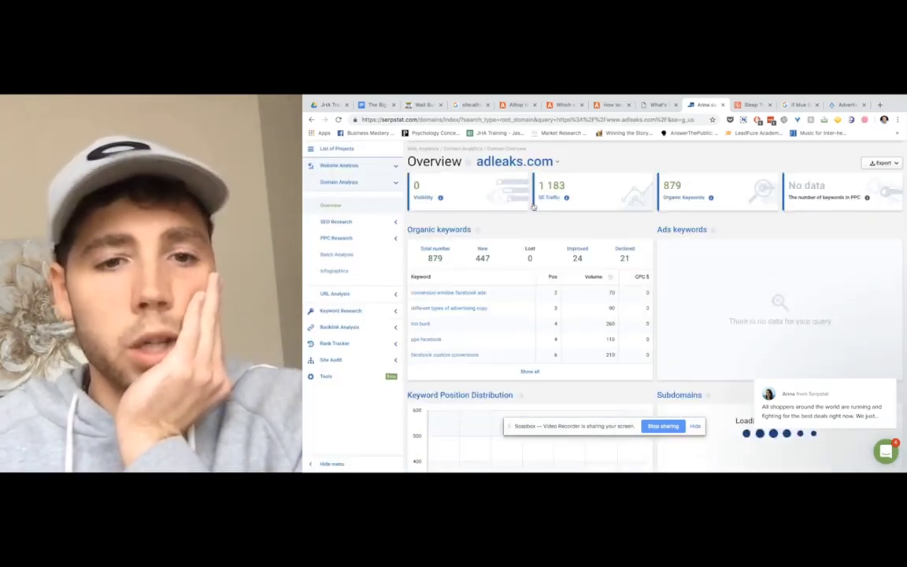
{"action": "scroll", "coordinate": [532, 206], "scroll_direction": "down", "scroll_amount": 10}
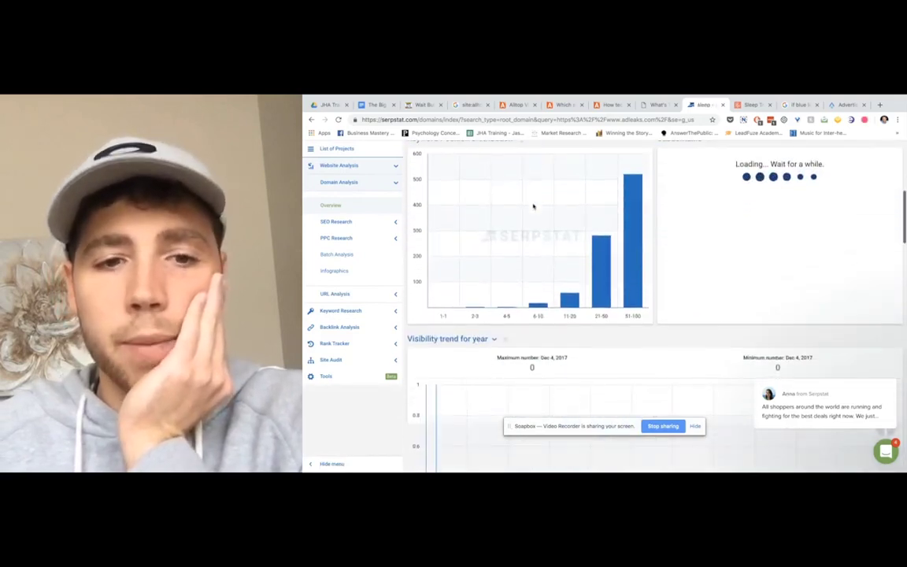
{"action": "scroll", "coordinate": [533, 206], "scroll_direction": "down", "scroll_amount": 4}
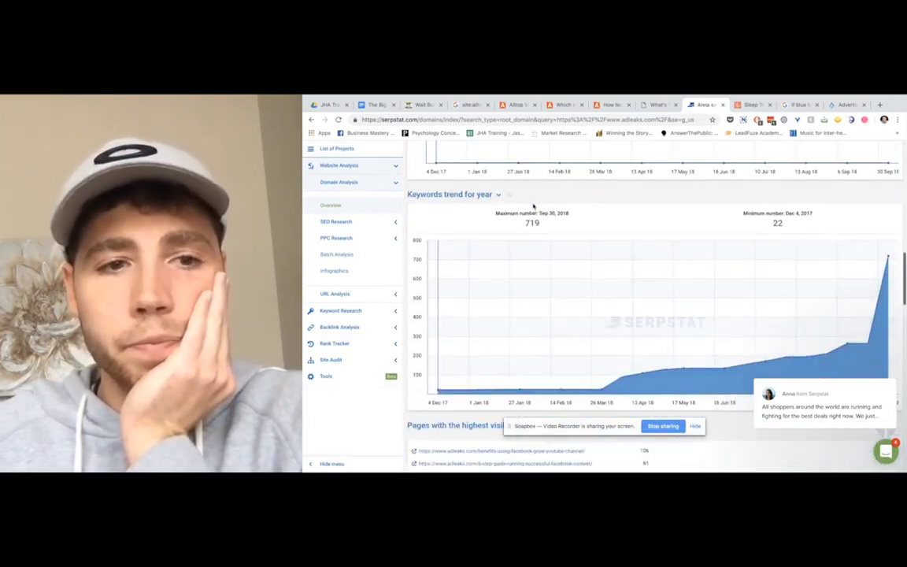
{"action": "scroll", "coordinate": [533, 206], "scroll_direction": "down", "scroll_amount": 3}
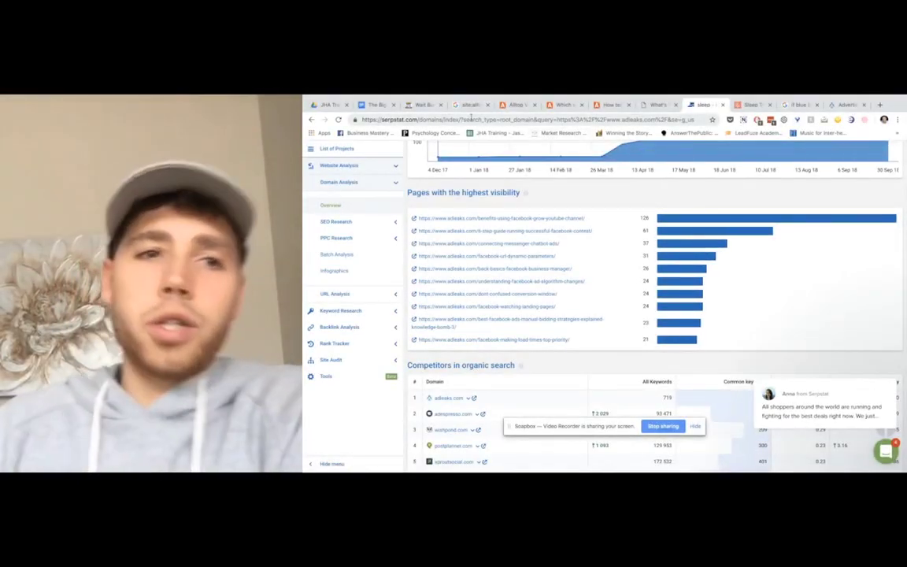
- Return to The Big Idea and place the cursor after Questions (pillars) in the Rule of 3 list
{"action": "left_click", "coordinate": [468, 106]}
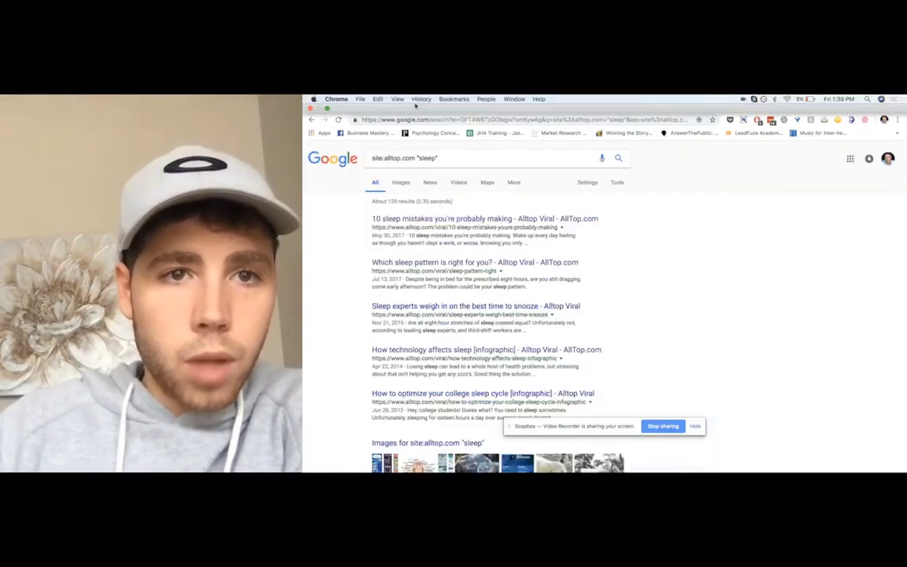
{"action": "key", "text": "ctrl+shift+Tab"}
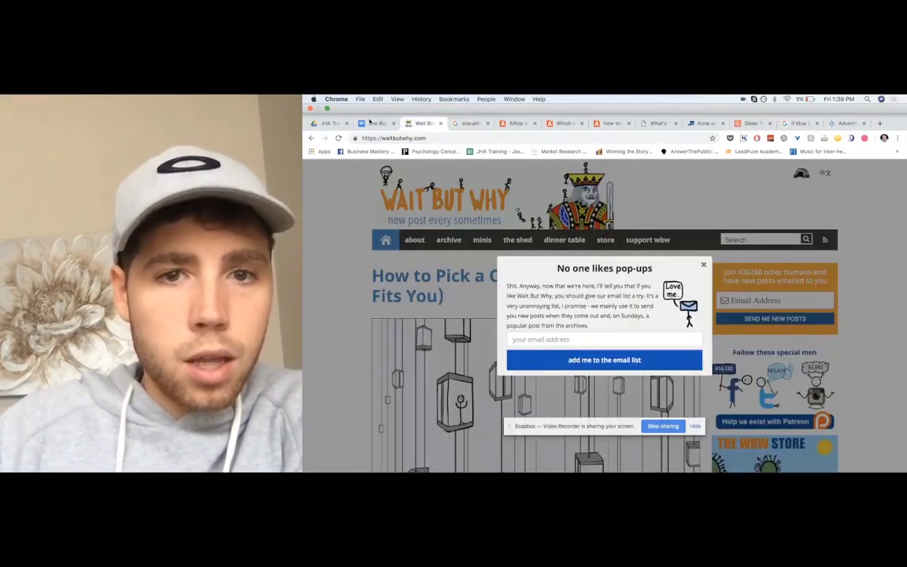
{"action": "left_click", "coordinate": [376, 124]}
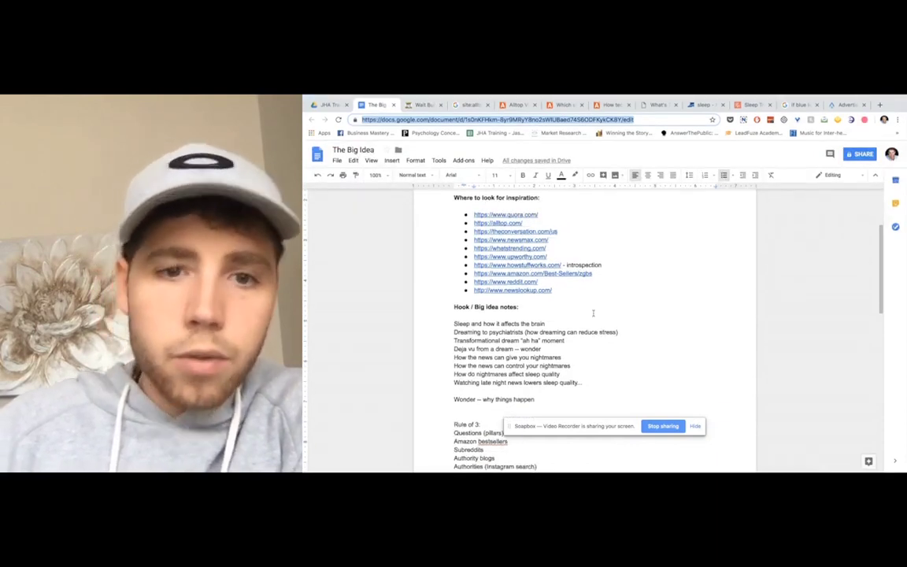
{"action": "scroll", "coordinate": [593, 313], "scroll_direction": "down", "scroll_amount": 3}
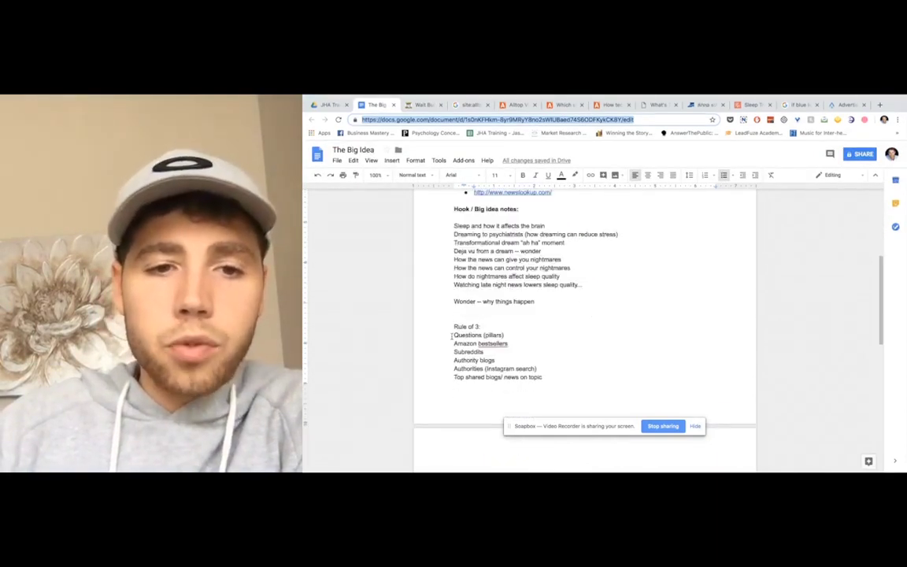
{"action": "triple_click", "coordinate": [530, 334]}
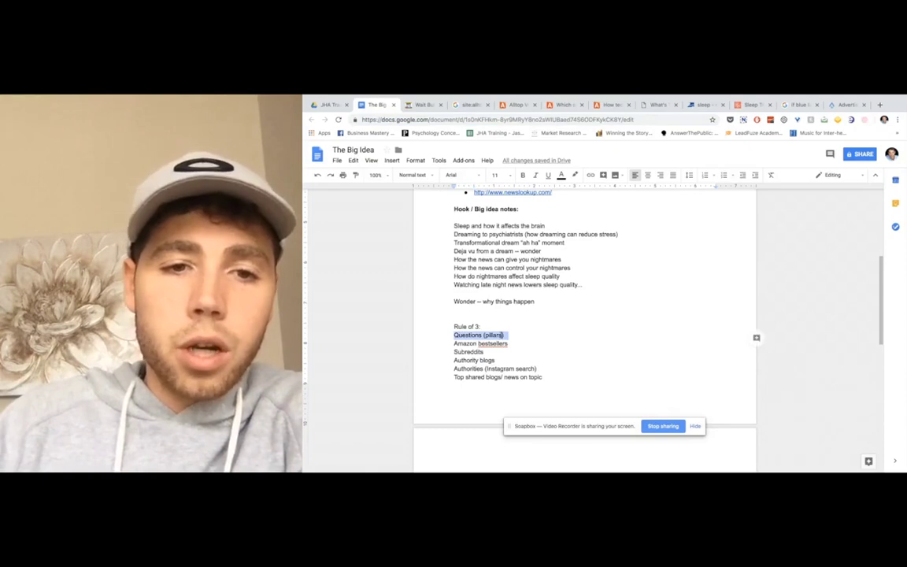
{"action": "left_click", "coordinate": [511, 335]}
{"action": "scroll", "coordinate": [510, 335], "scroll_direction": "up", "scroll_amount": 3}
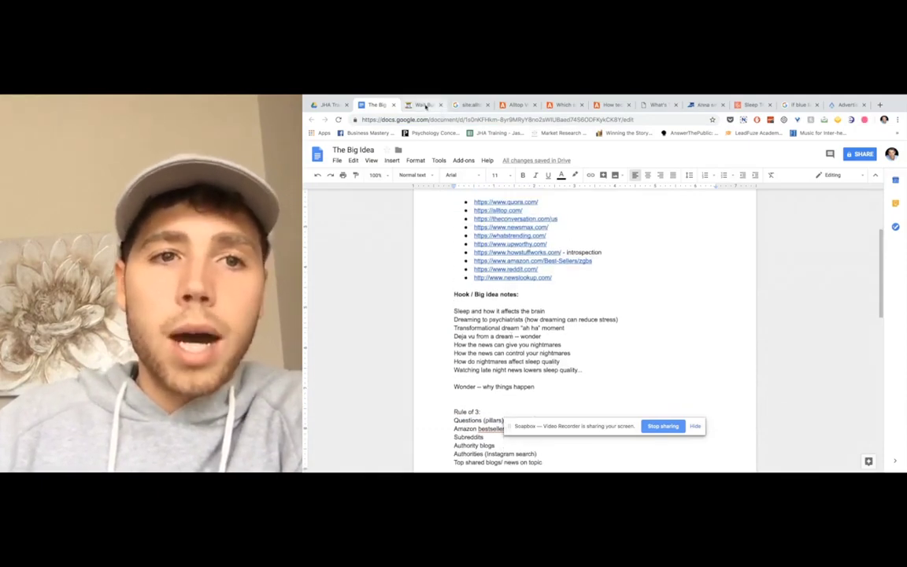
{"action": "left_click", "coordinate": [423, 105]}
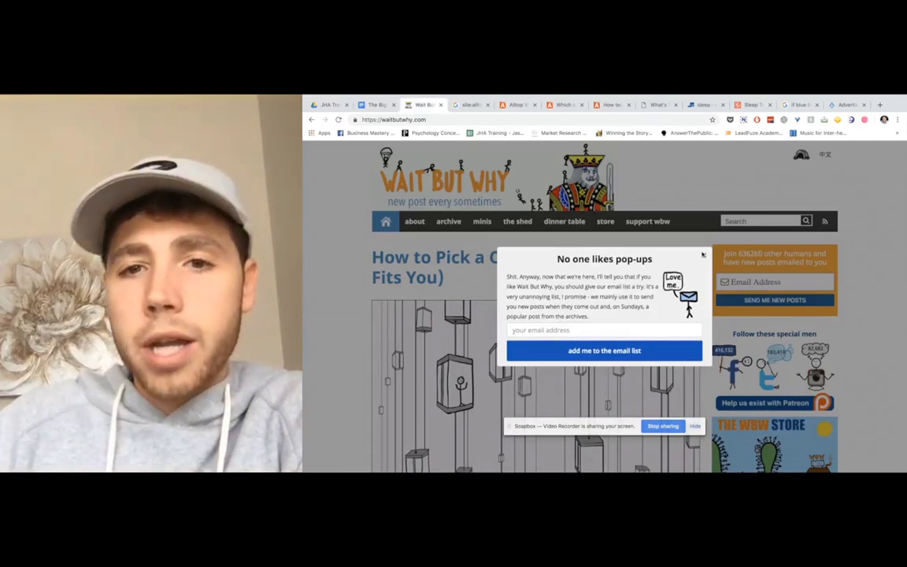
{"action": "left_click", "coordinate": [704, 255]}
{"action": "left_click", "coordinate": [759, 220]}
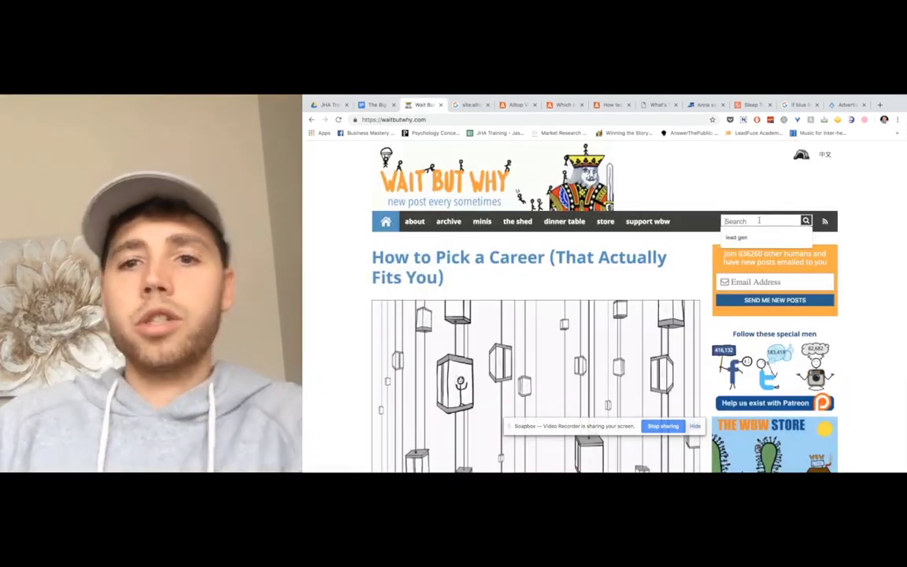
{"action": "type", "text": "sleep"}
{"action": "key", "text": "Return"}
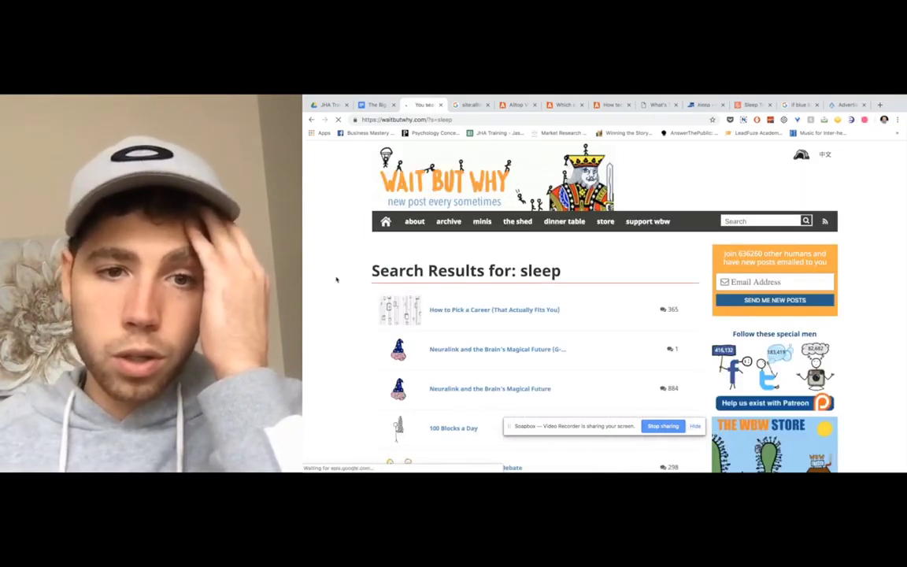
{"action": "scroll", "coordinate": [337, 280], "scroll_direction": "down", "scroll_amount": 2}
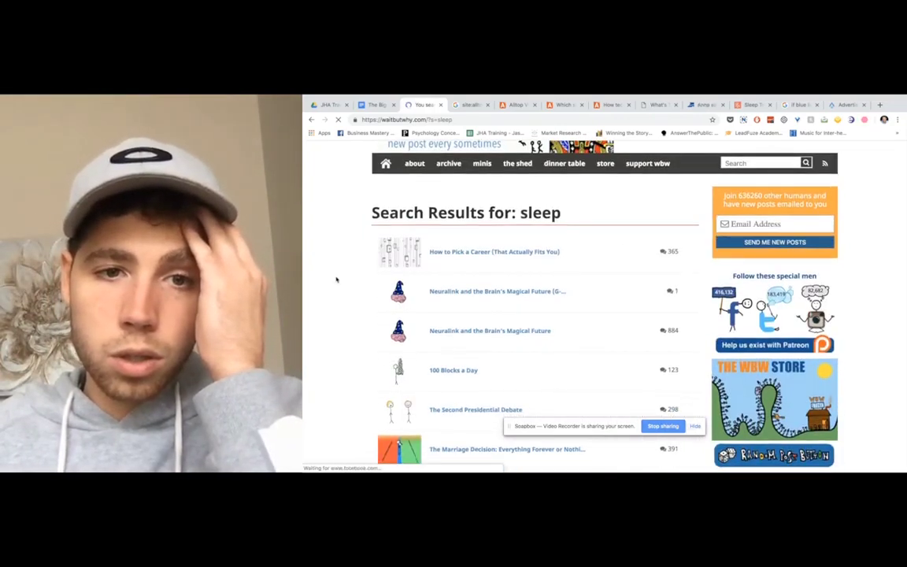
{"action": "scroll", "coordinate": [336, 279], "scroll_direction": "down", "scroll_amount": 3}
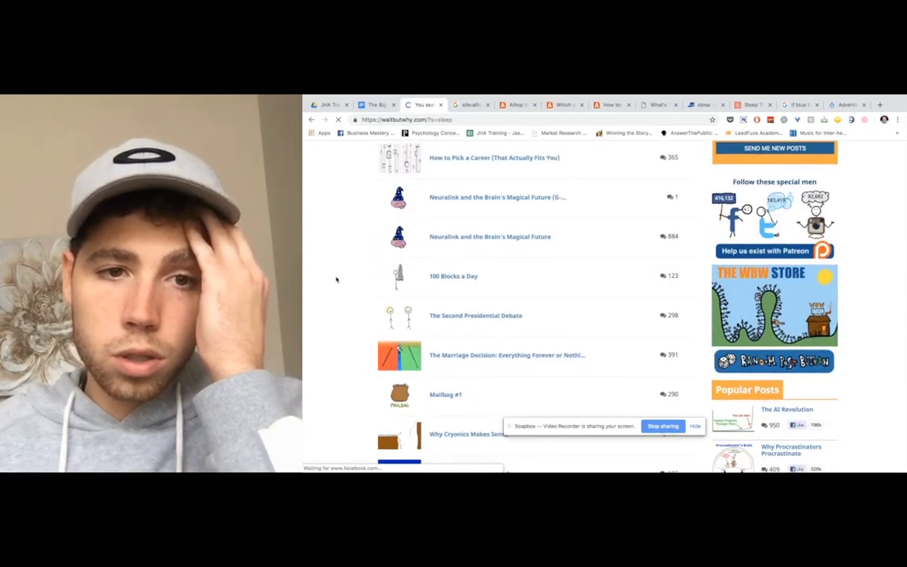
- Append '(table of contents, reviews, description' to the Amazon bestsellers line
{"action": "left_click", "coordinate": [375, 104]}
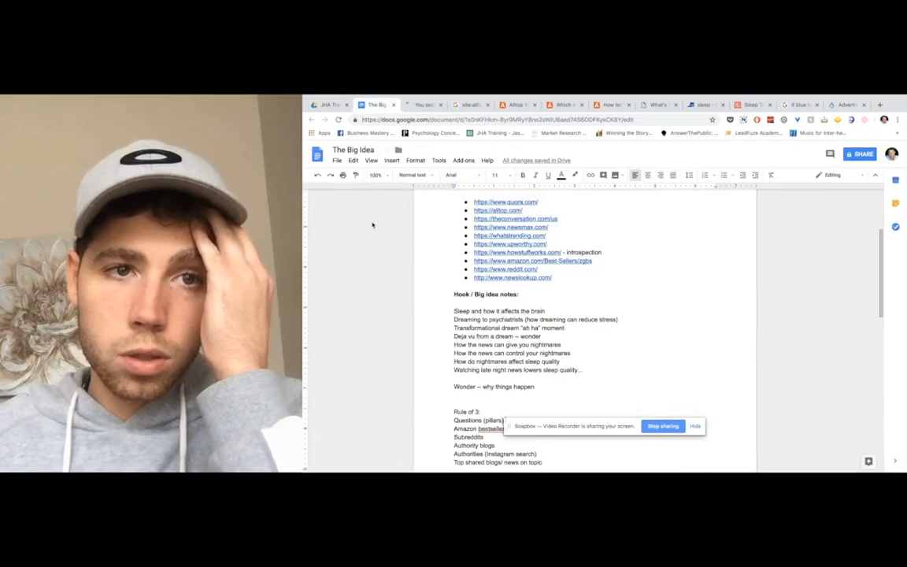
{"action": "scroll", "coordinate": [462, 296], "scroll_direction": "down", "scroll_amount": 2}
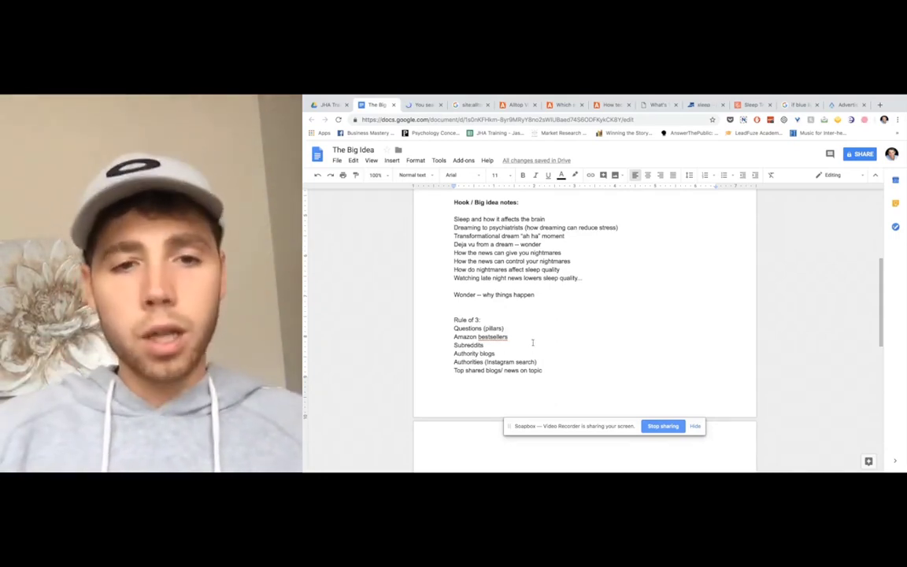
{"action": "left_click", "coordinate": [531, 337]}
{"action": "type", "text": "("}
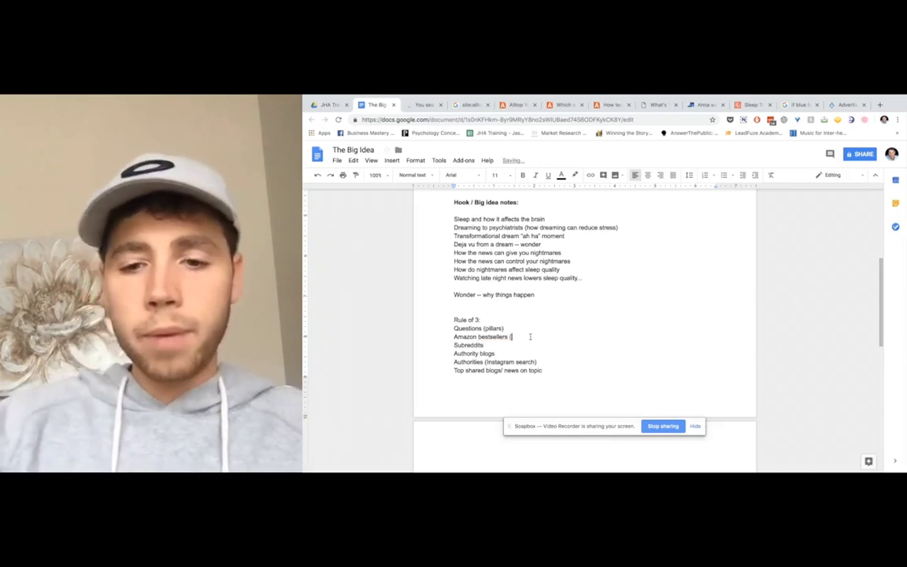
{"action": "type", "text": "la"}
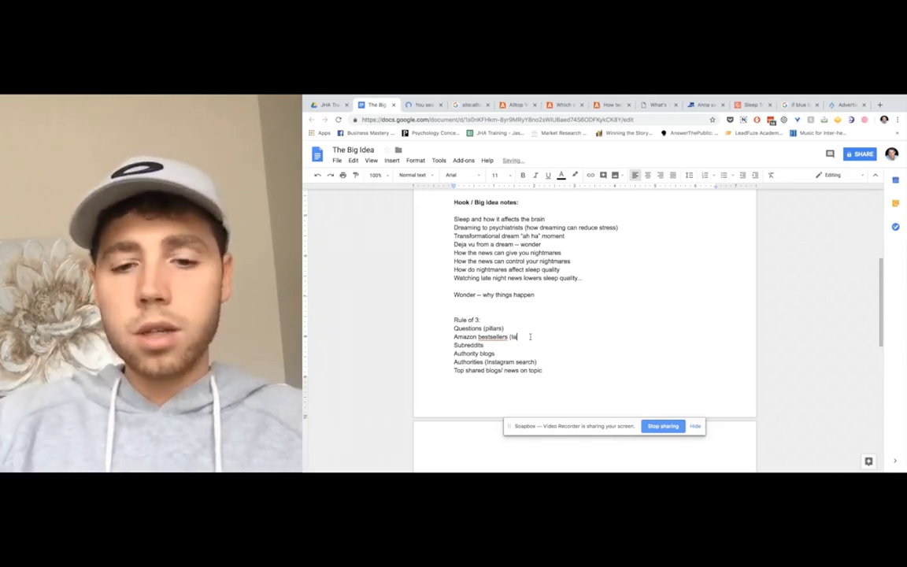
{"action": "type", "text": "ble of t"}
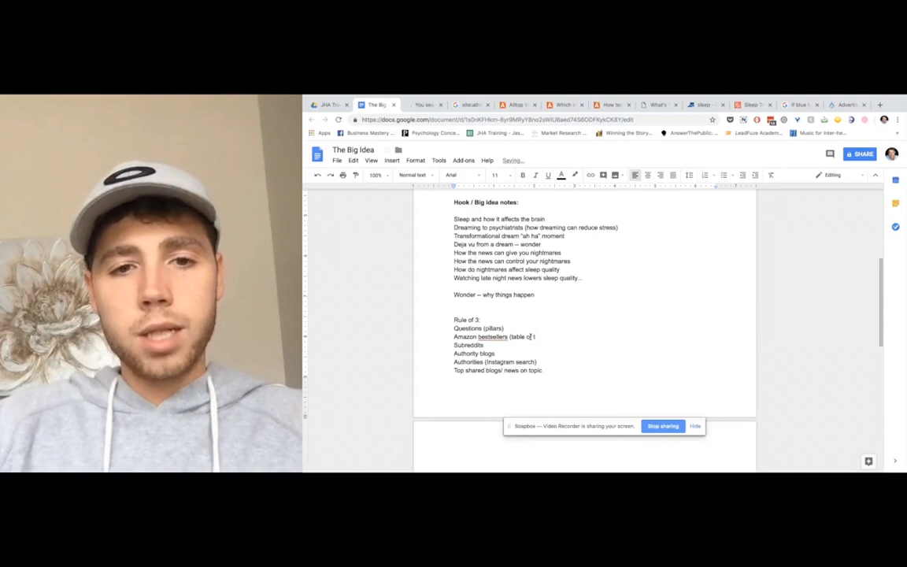
{"action": "key", "text": "BackSpace"}
{"action": "type", "text": "content"}
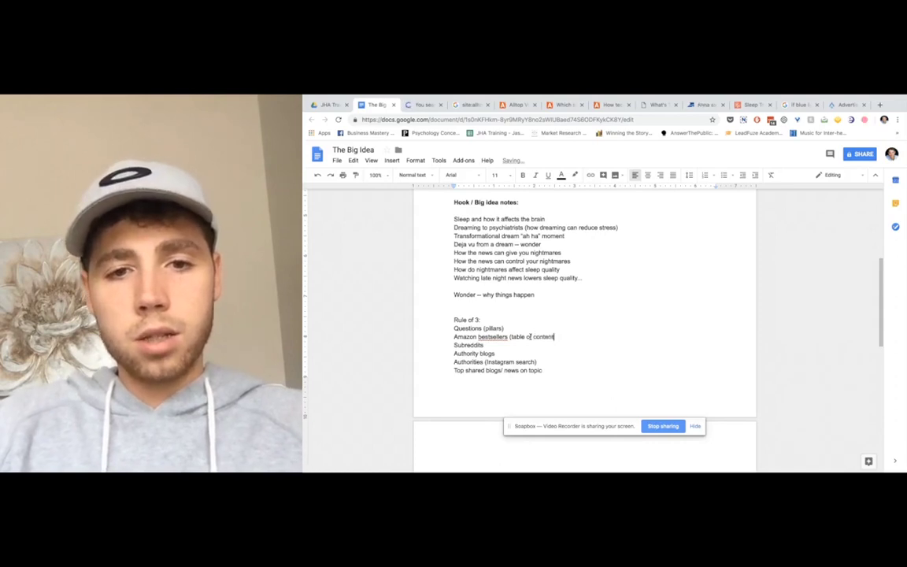
{"action": "type", "text": "s, review"}
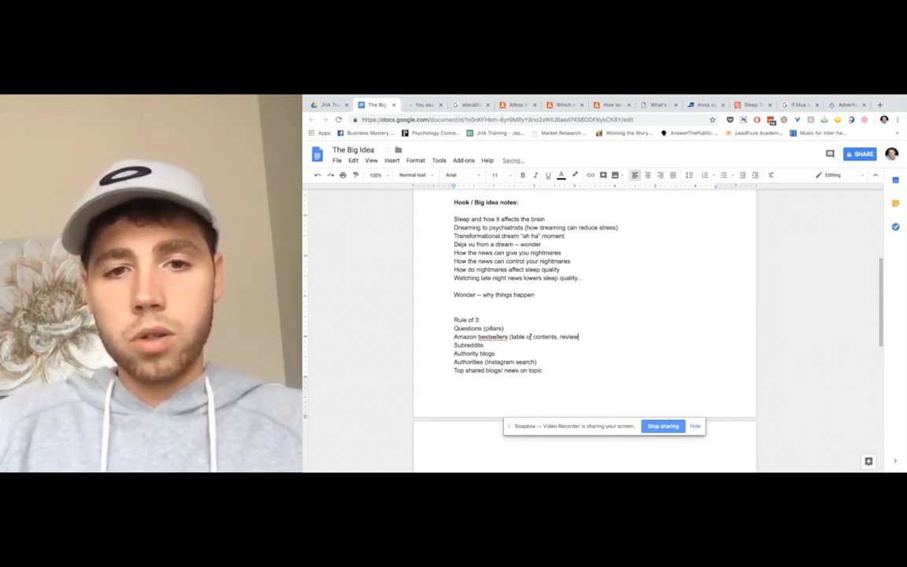
{"action": "type", "text": "s,"}
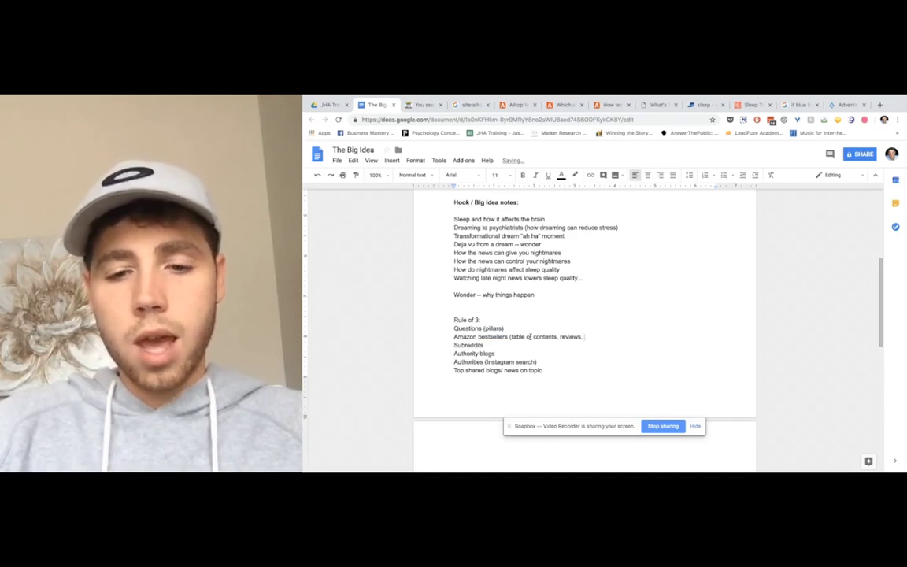
{"action": "type", "text": " descripti"}
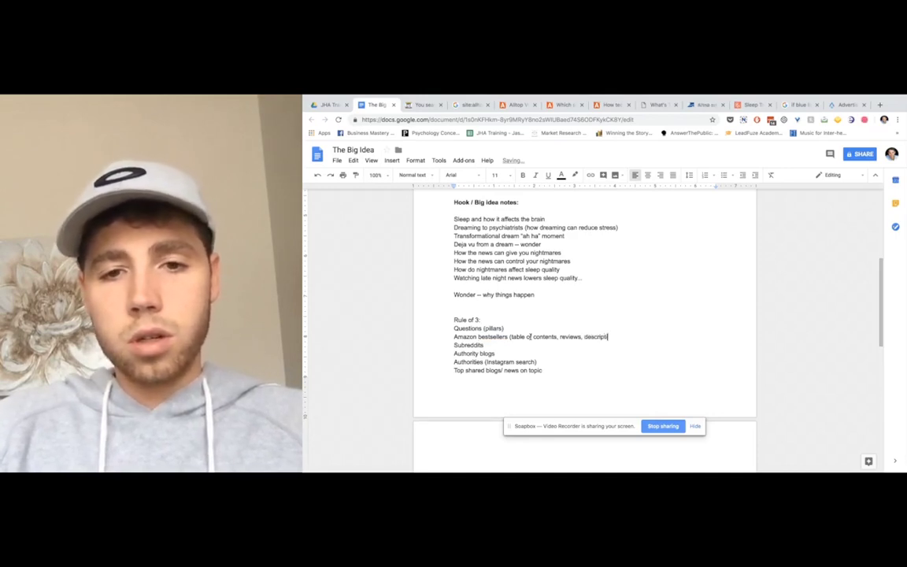
{"action": "type", "text": "on"}
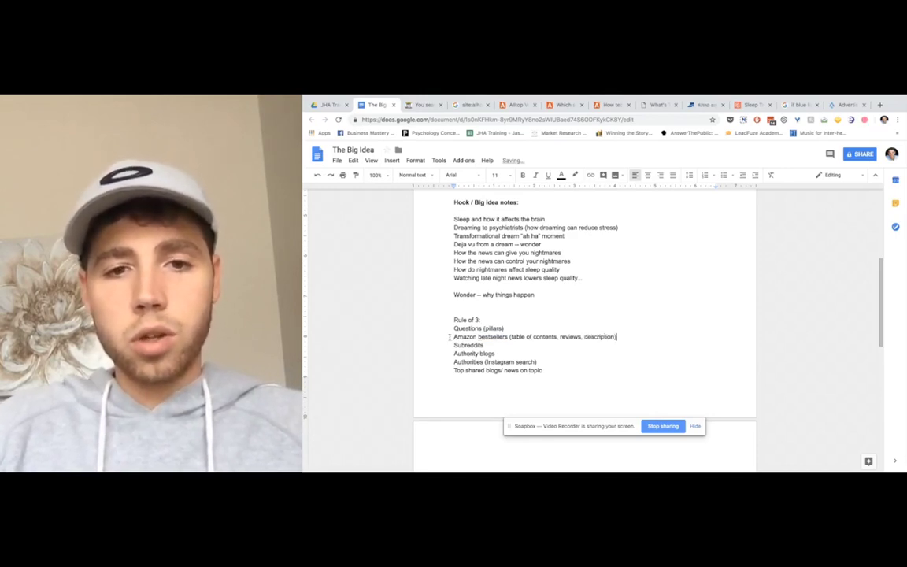
{"action": "key", "text": "shift+End"}
{"action": "left_click", "coordinate": [641, 337]}
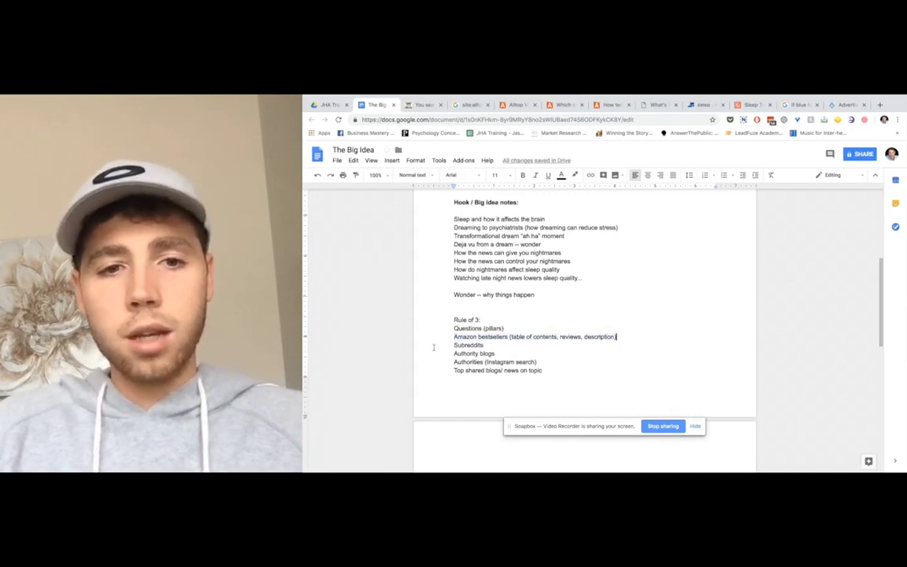
- Start a note after Subreddits with an opening bracket '('
{"action": "key", "text": "shift+End"}
{"action": "left_click", "coordinate": [499, 344]}
{"action": "type", "text": "("}
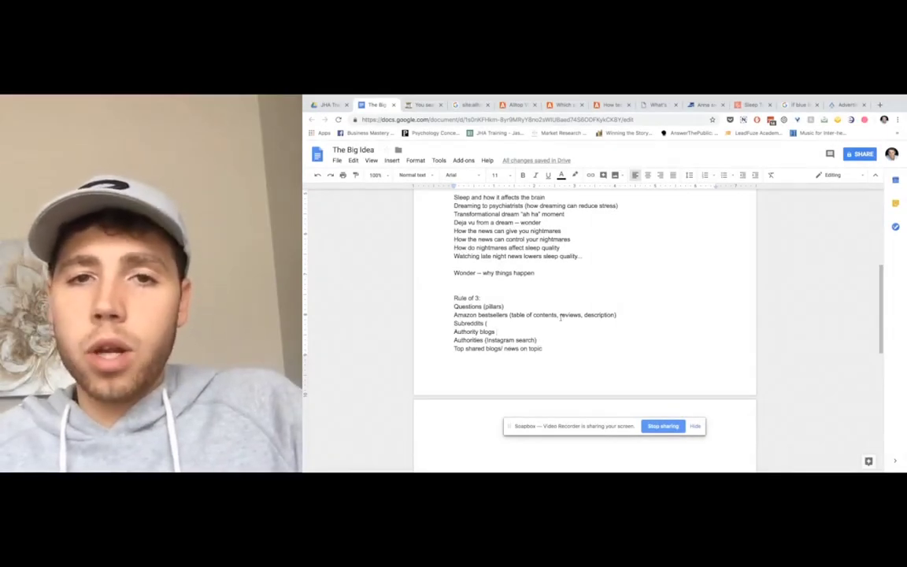
- Highlight the sleep and news hook notes, then deselect them
{"action": "scroll", "coordinate": [560, 317], "scroll_direction": "up", "scroll_amount": 2}
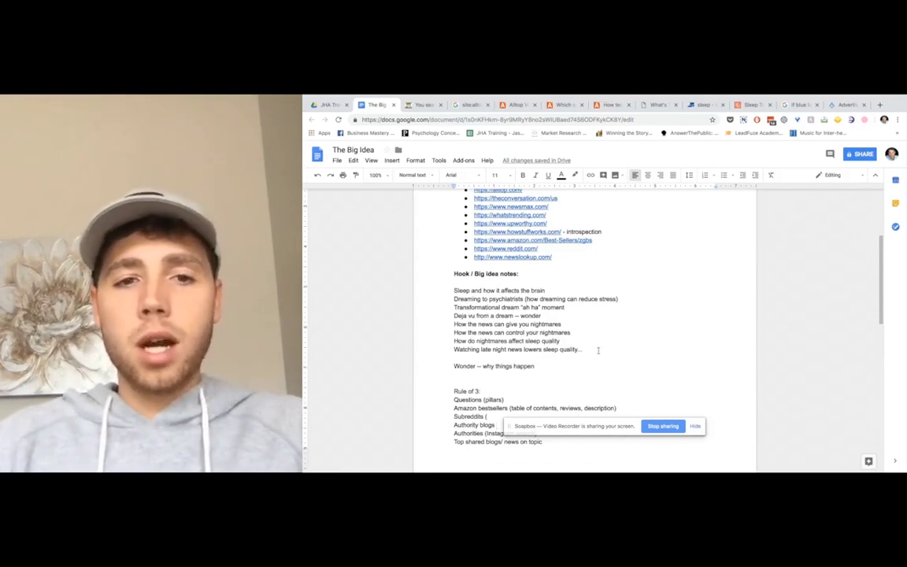
{"action": "left_click_drag", "start_coordinate": [598, 350], "coordinate": [428, 286]}
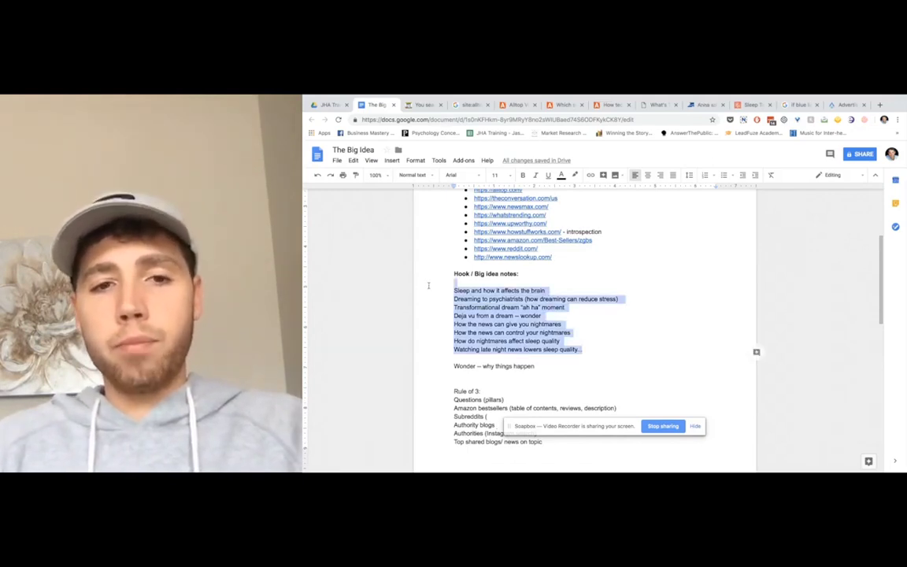
{"action": "left_click", "coordinate": [478, 324]}
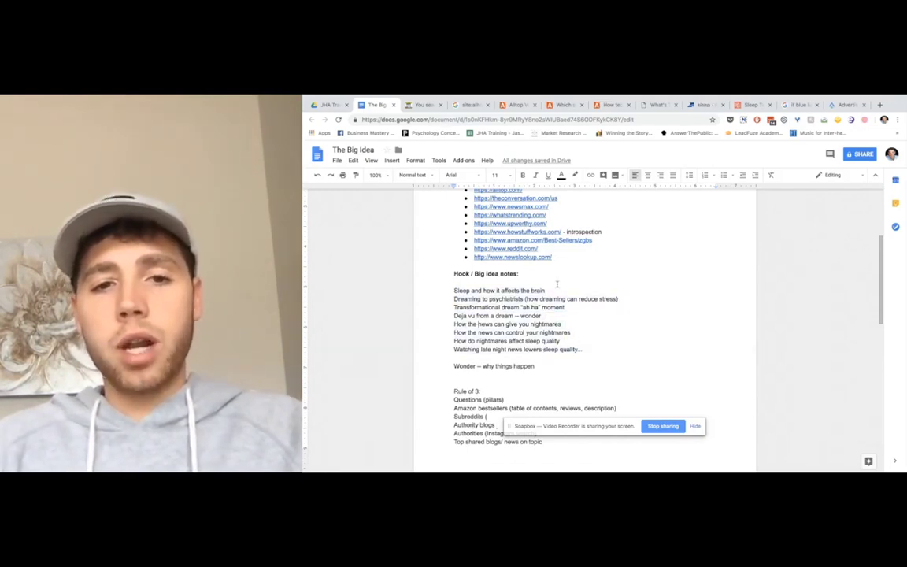